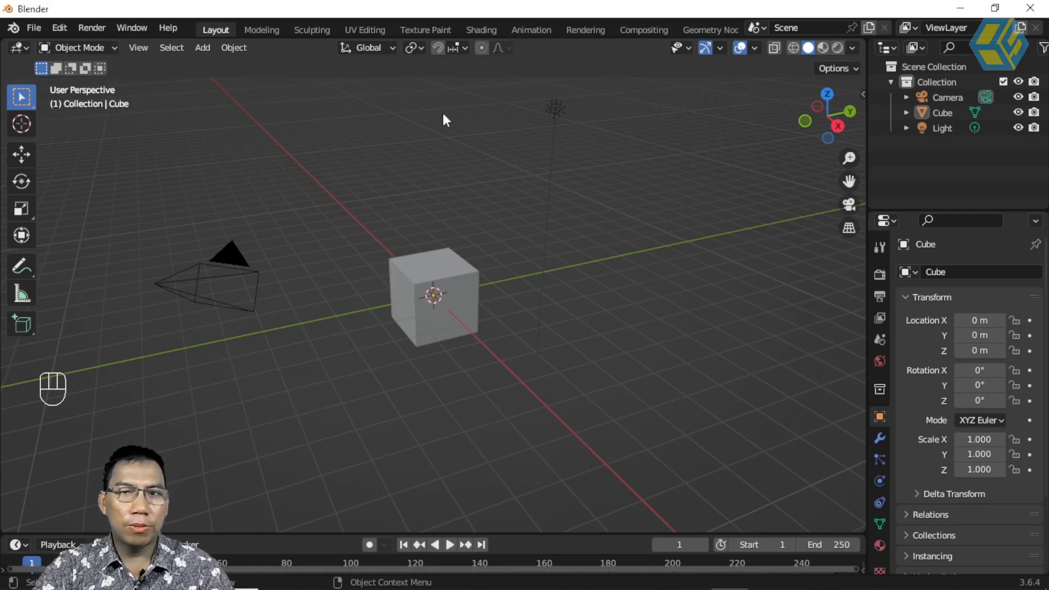
Step: Search the add-on preferences for "an" and enable the Add Mesh: A.N.T.Landscape add-on
{"action": "key", "text": "n"}
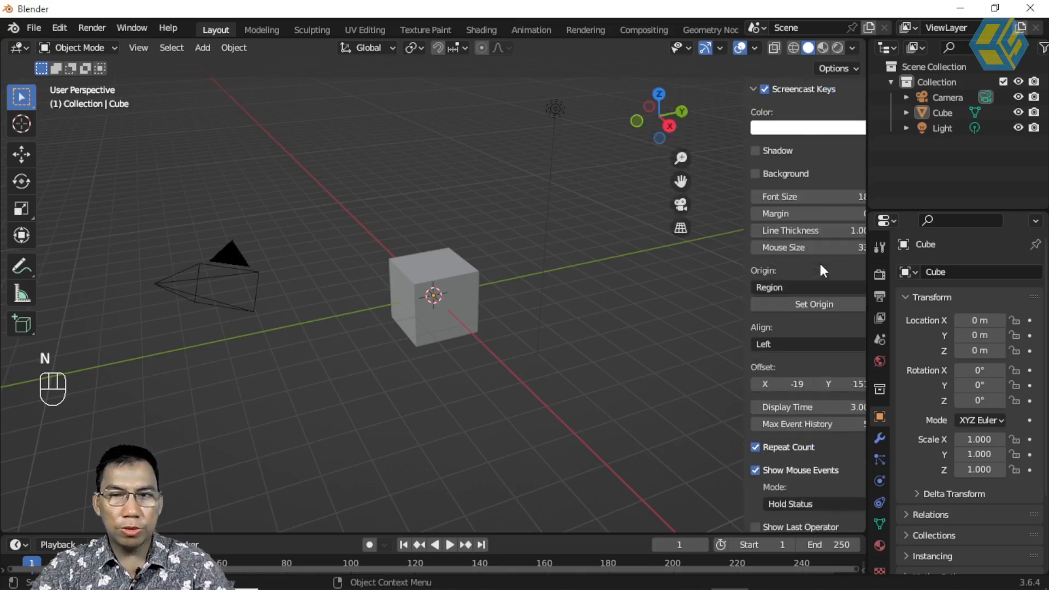
{"action": "left_click", "coordinate": [855, 279]}
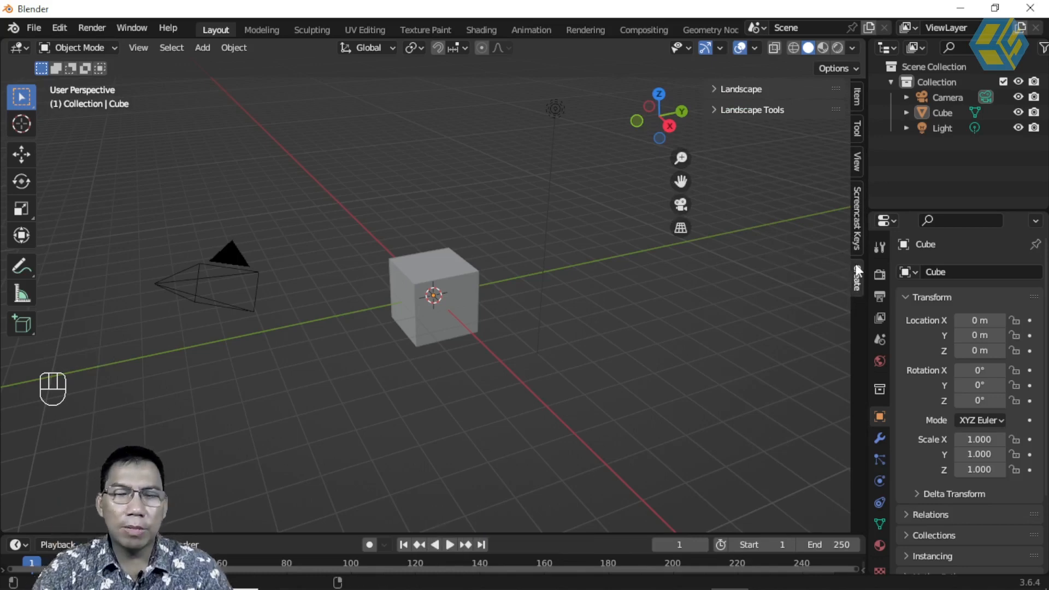
{"action": "left_click", "coordinate": [83, 28]}
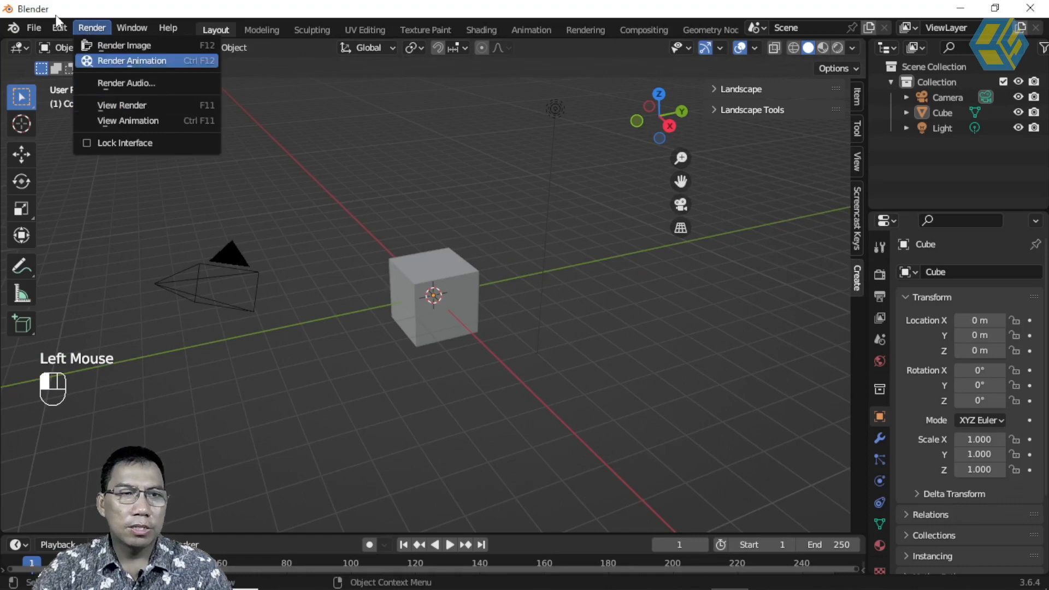
{"action": "left_click", "coordinate": [61, 28]}
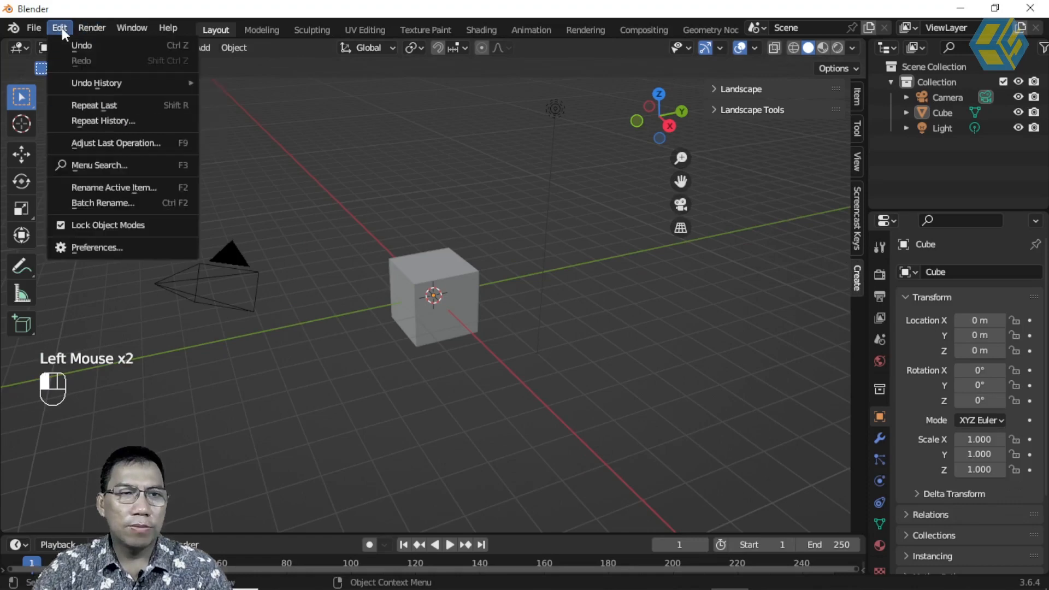
{"action": "left_click", "coordinate": [115, 249]}
{"action": "left_click", "coordinate": [418, 83]}
{"action": "type", "text": "an"}
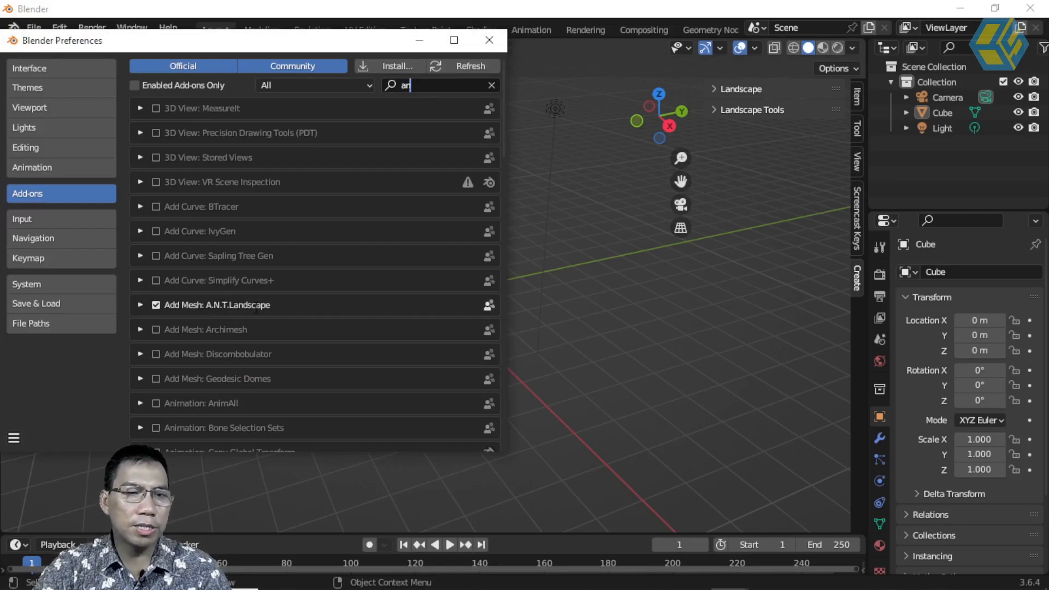
{"action": "left_click", "coordinate": [157, 307]}
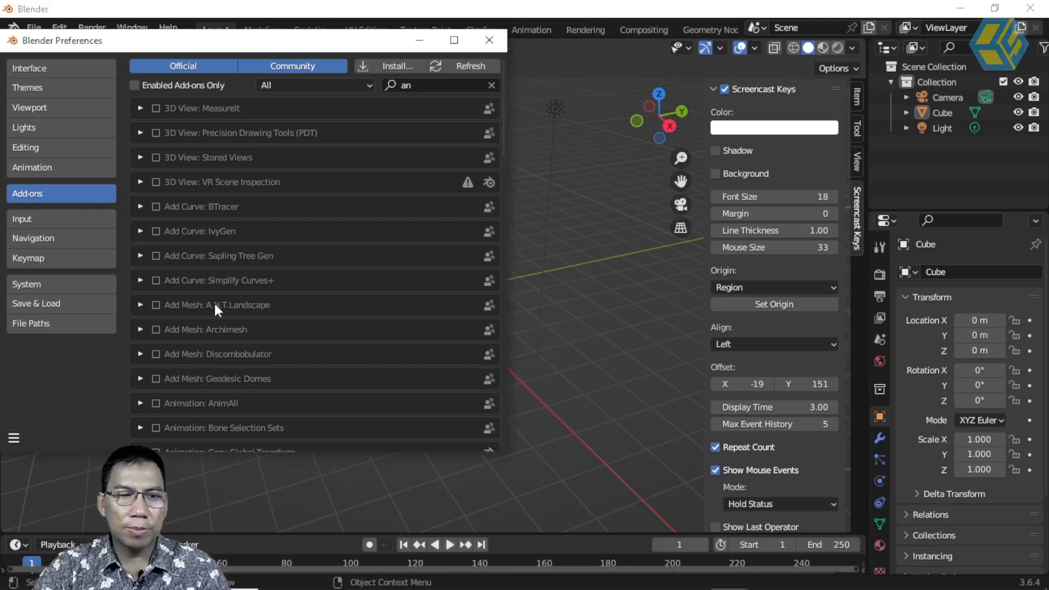
{"action": "left_click", "coordinate": [156, 305]}
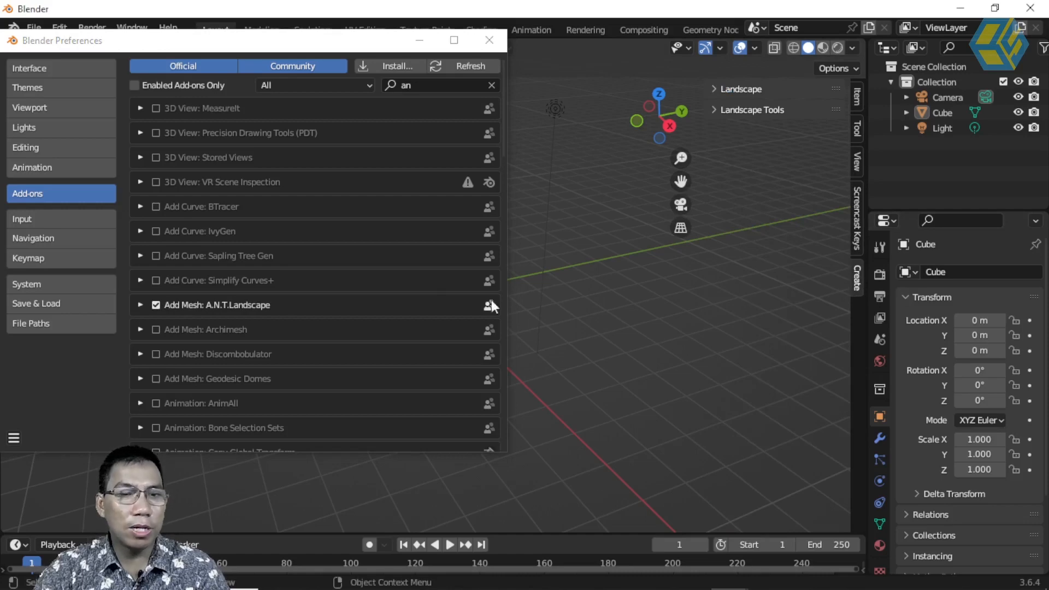
Step: Save the preferences and close the preferences window
{"action": "left_click", "coordinate": [15, 438]}
{"action": "left_click", "coordinate": [49, 395]}
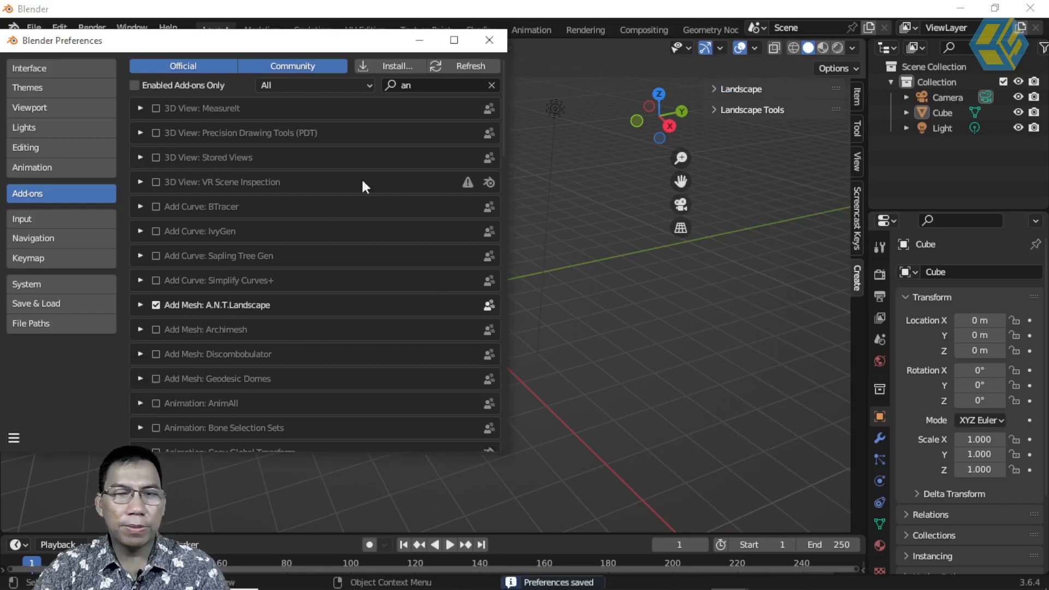
{"action": "left_click", "coordinate": [490, 40]}
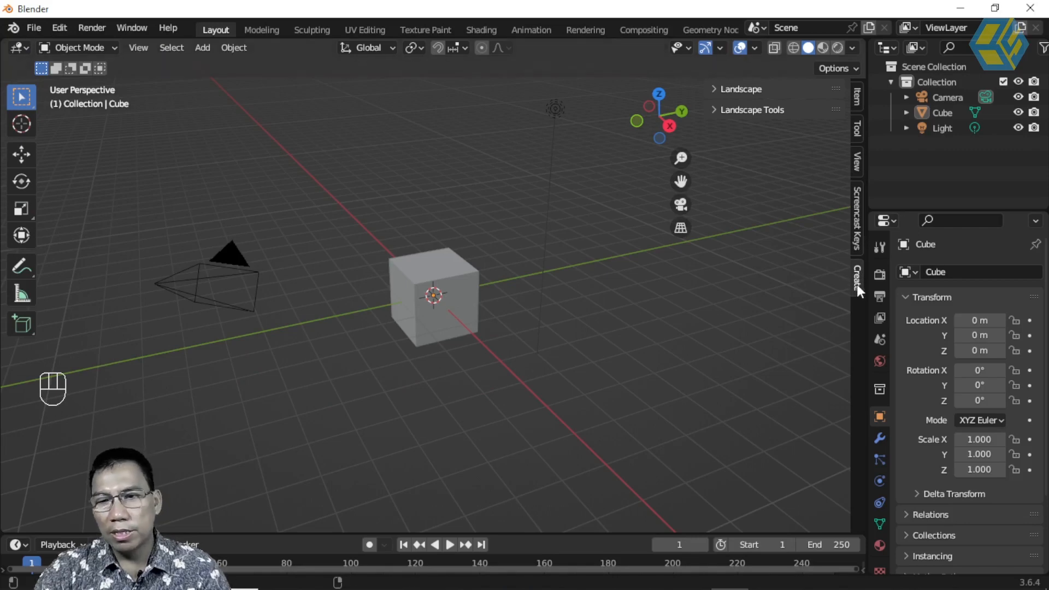
Step: Delete the default cube from the scene
{"action": "left_click", "coordinate": [430, 238]}
{"action": "left_click", "coordinate": [457, 263]}
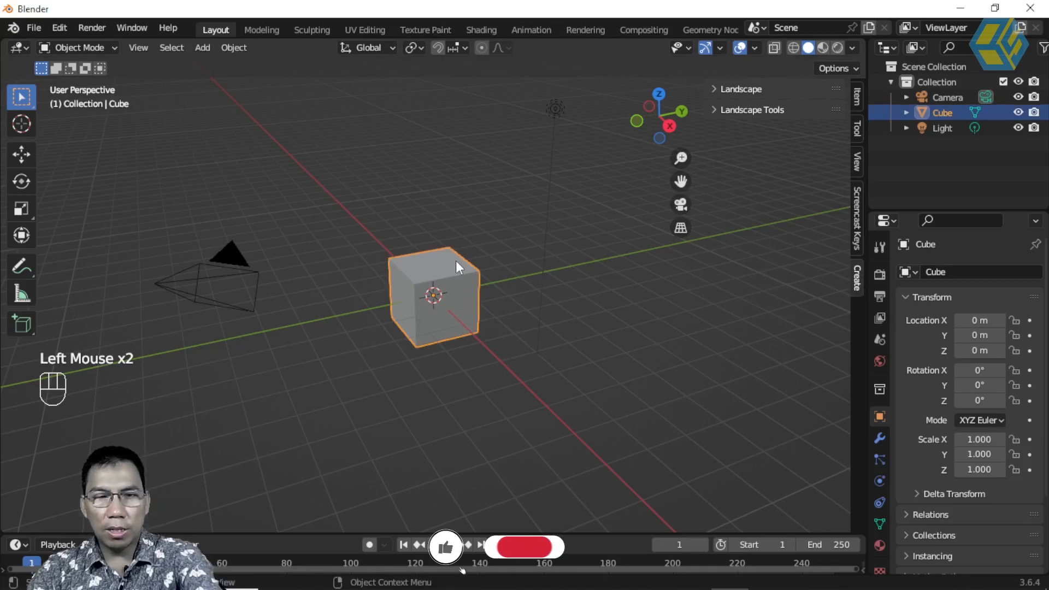
{"action": "key", "text": "Delete"}
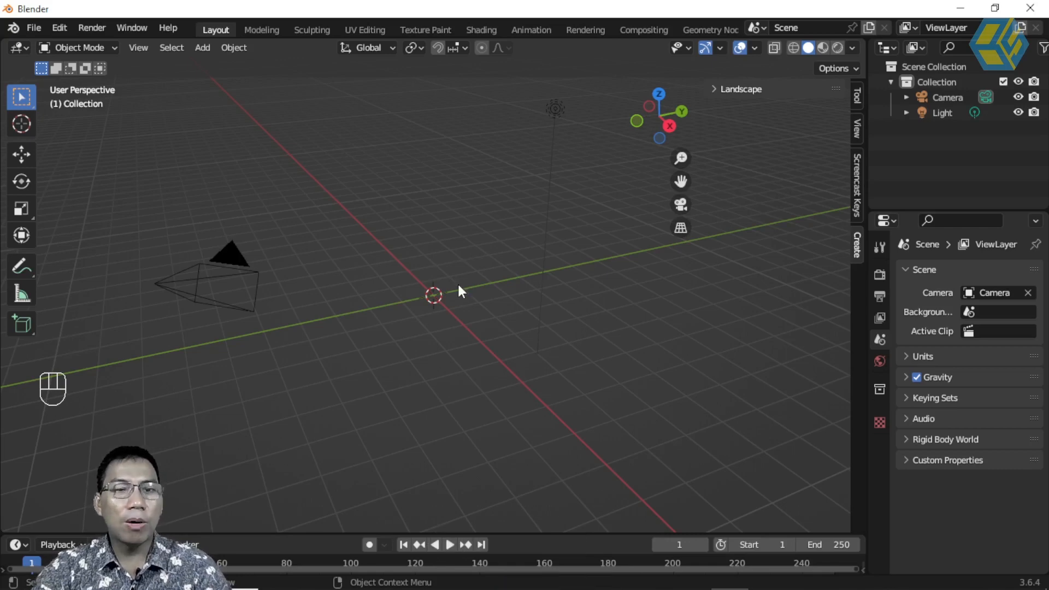
Step: Add an A.N.T. Landscape mesh at the scene's origin
{"action": "mouse_move", "coordinate": [451, 308]}
{"action": "middle_mouse_down"}
{"action": "mouse_move", "coordinate": [450, 297]}
{"action": "mouse_move", "coordinate": [466, 296]}
{"action": "middle_mouse_up"}
{"action": "scroll", "coordinate": [466, 292], "scroll_direction": "up", "scroll_amount": 2}
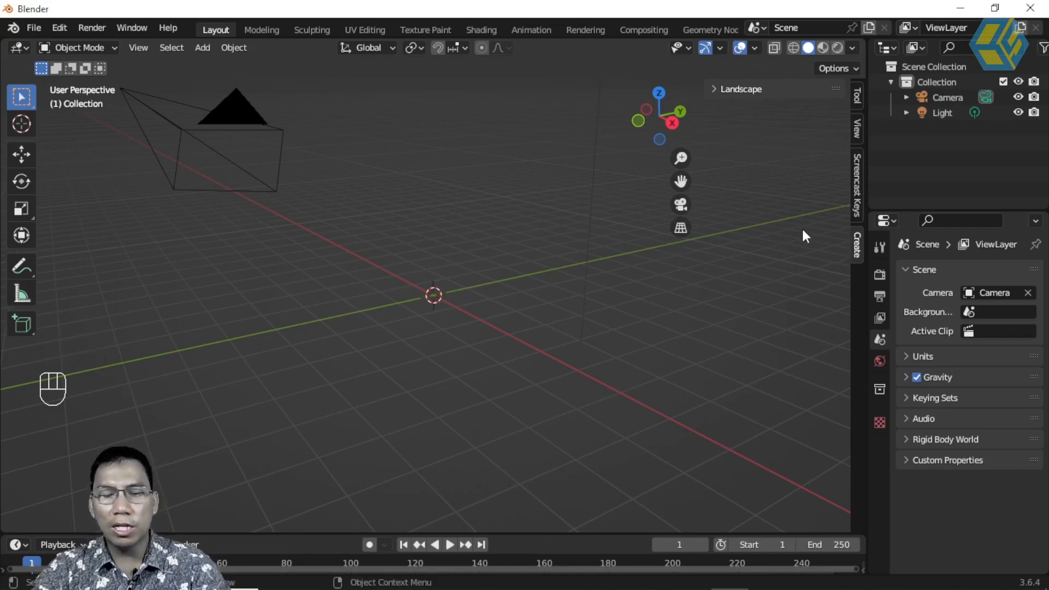
{"action": "key", "text": "n"}
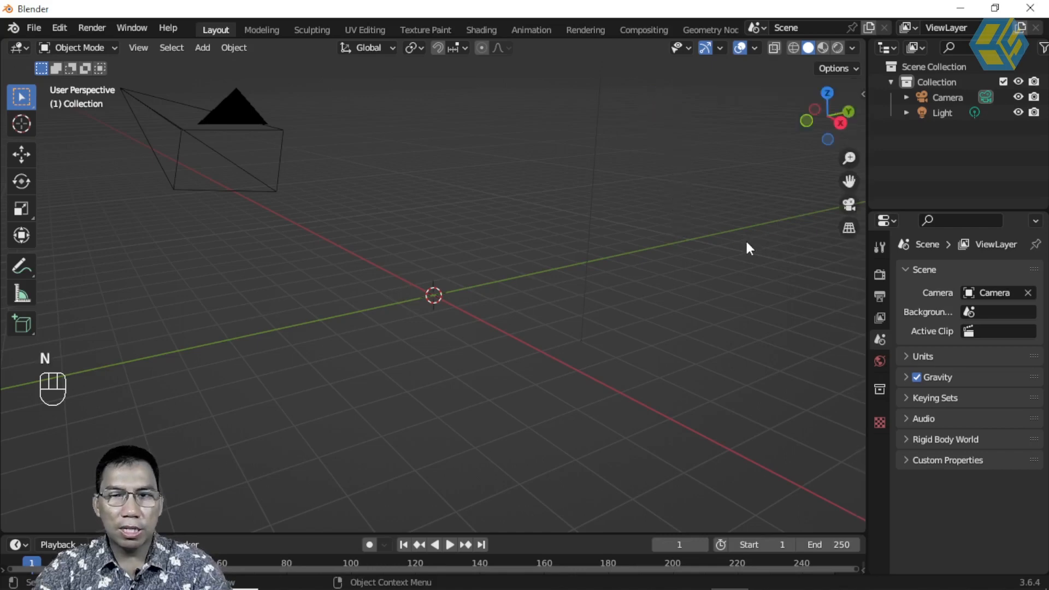
{"action": "key", "text": "n"}
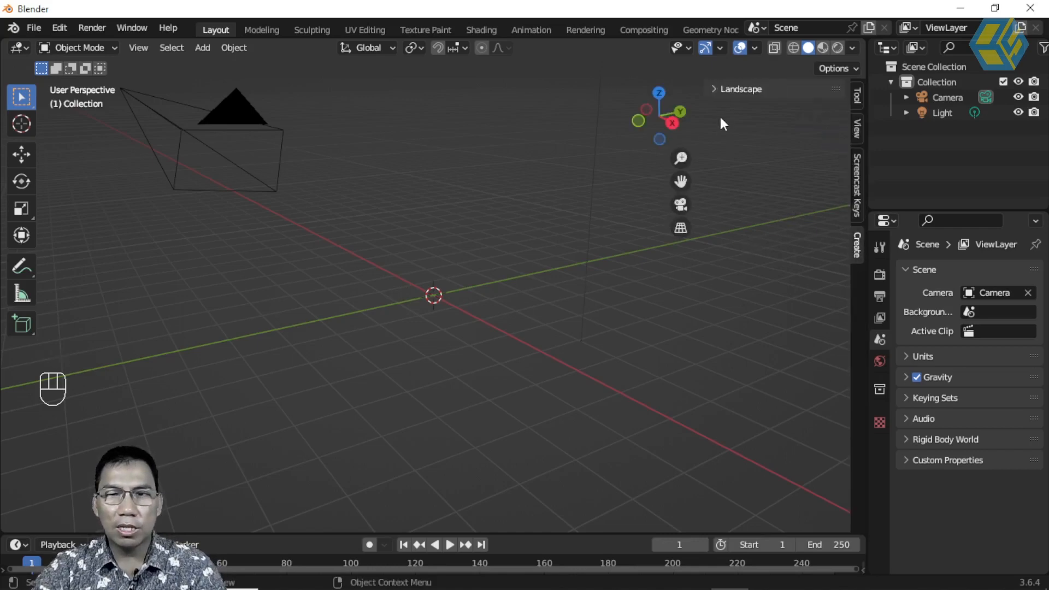
{"action": "left_click", "coordinate": [715, 89]}
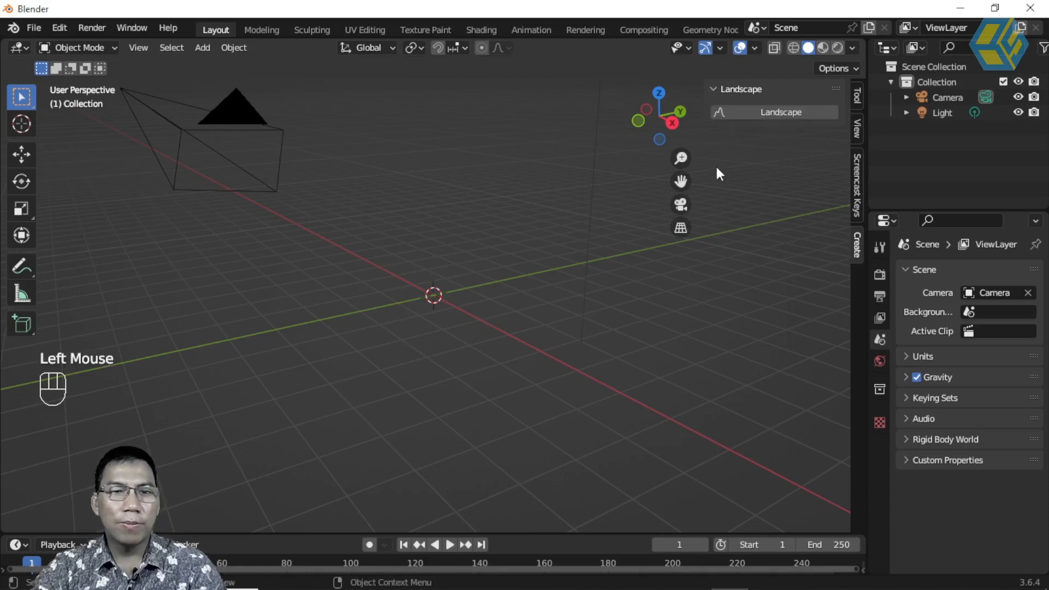
{"action": "left_click", "coordinate": [770, 113]}
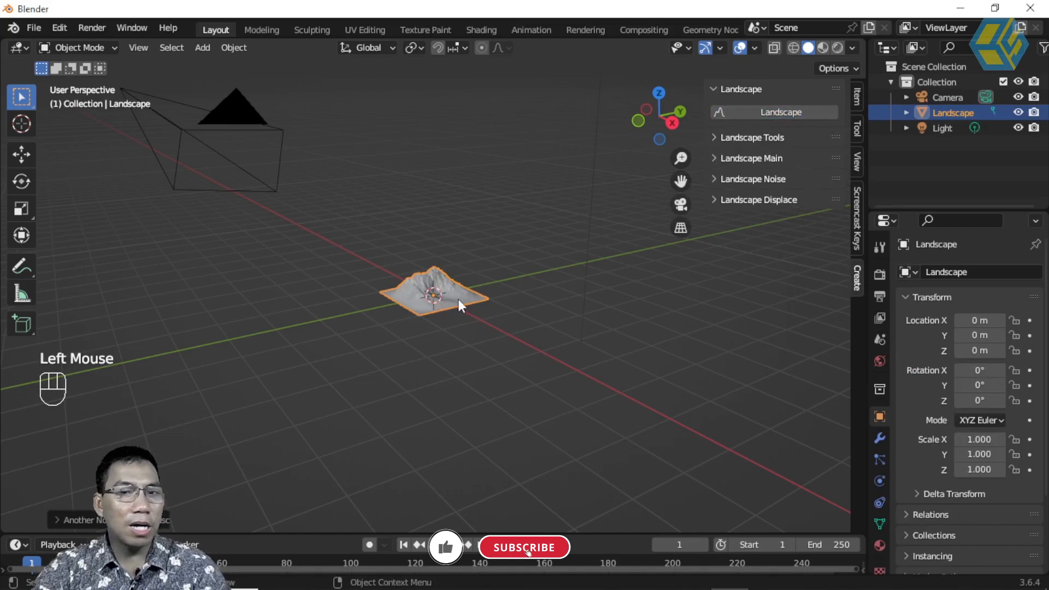
Step: Examine the new landscape up close and review its main and noise settings in the Another Noise Tool options
{"action": "scroll", "coordinate": [459, 295], "scroll_direction": "up", "scroll_amount": 4}
{"action": "mouse_move", "coordinate": [456, 271]}
{"action": "middle_mouse_down"}
{"action": "mouse_move", "coordinate": [477, 290]}
{"action": "mouse_move", "coordinate": [469, 281]}
{"action": "middle_mouse_up"}
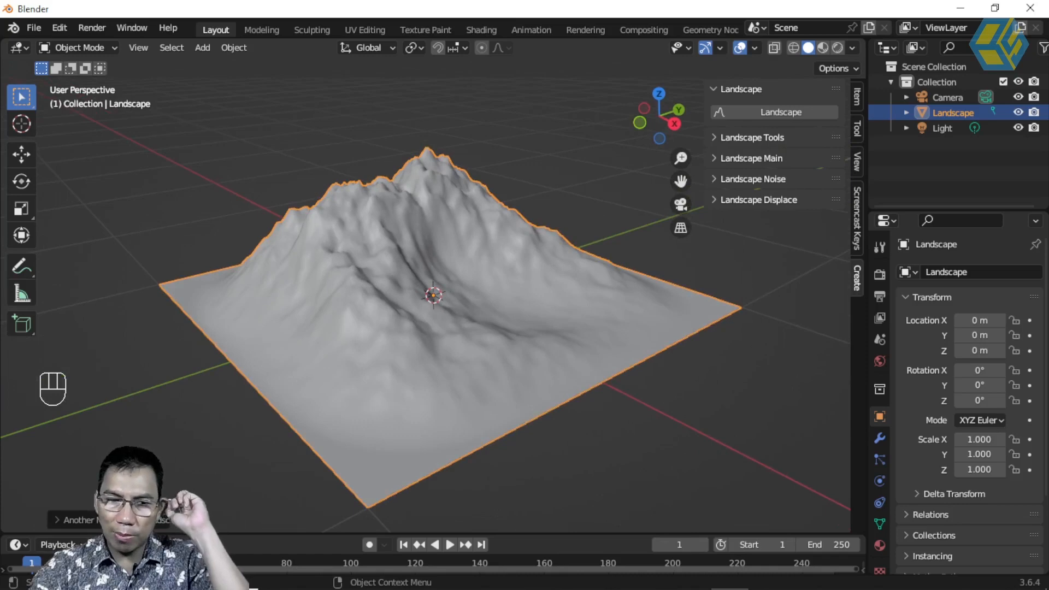
{"action": "left_click", "coordinate": [76, 519]}
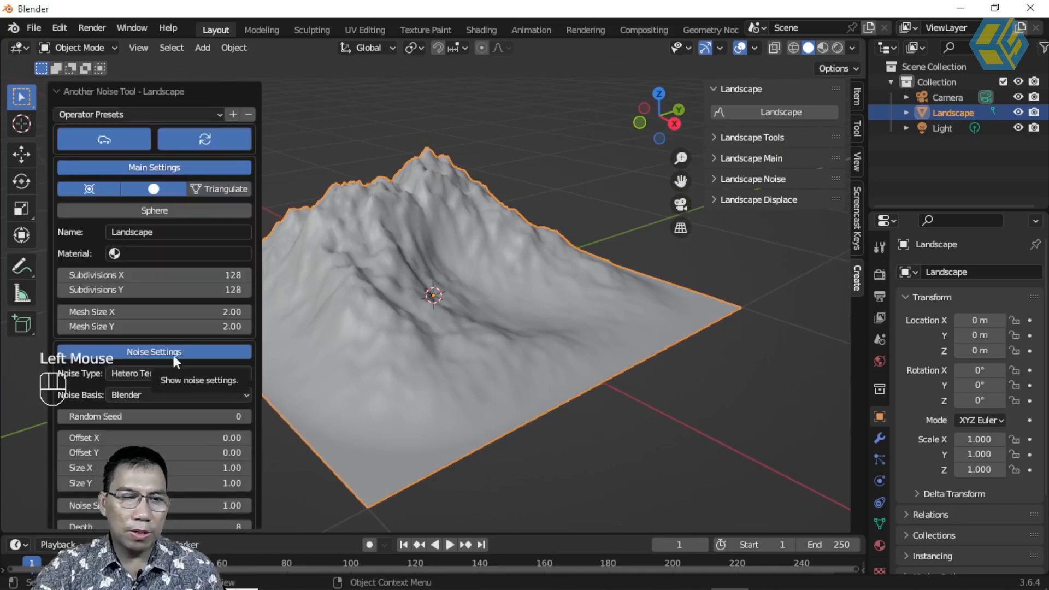
{"action": "left_click", "coordinate": [153, 90]}
{"action": "left_click", "coordinate": [408, 222]}
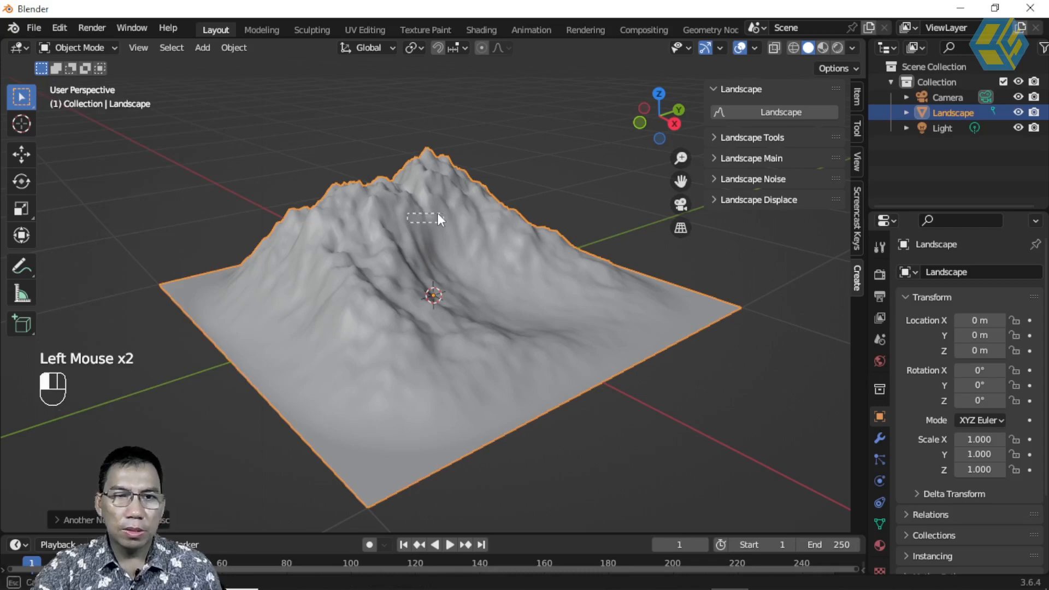
{"action": "left_click", "coordinate": [455, 223]}
{"action": "left_click", "coordinate": [428, 247]}
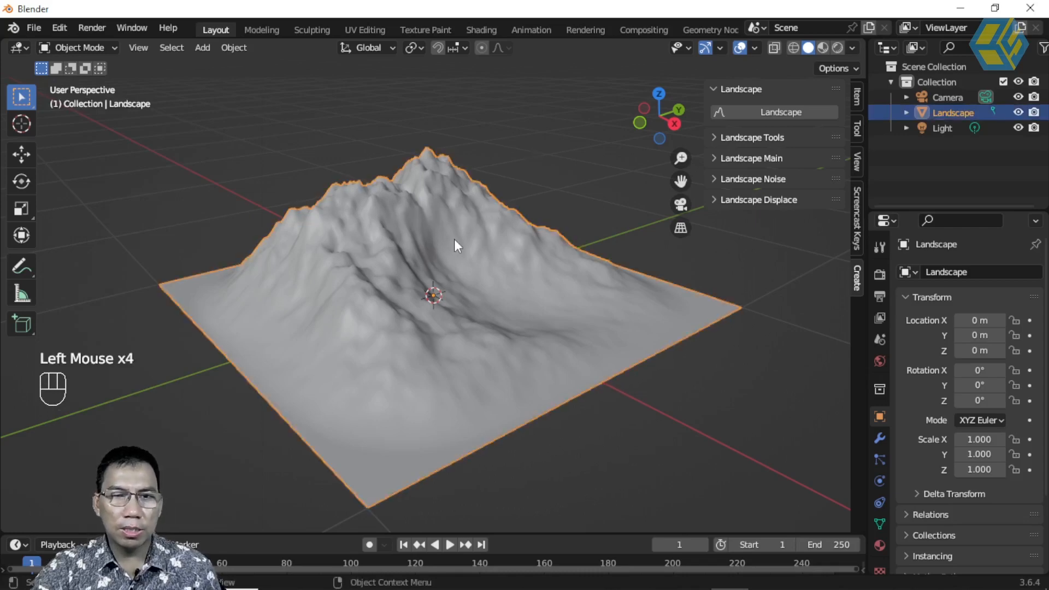
{"action": "key", "text": "F9"}
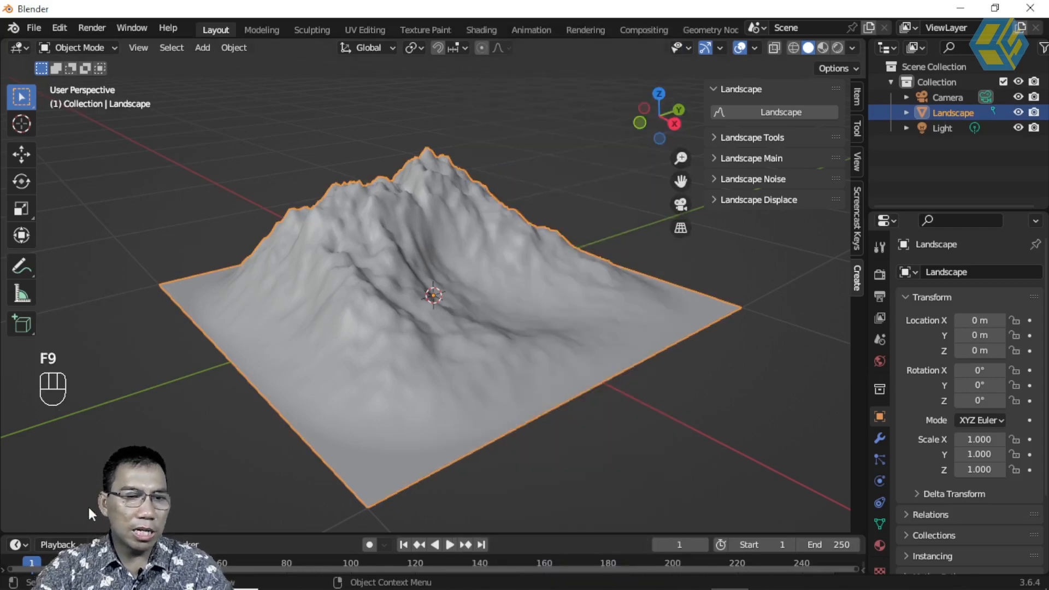
{"action": "left_click", "coordinate": [503, 155]}
{"action": "left_click", "coordinate": [454, 219]}
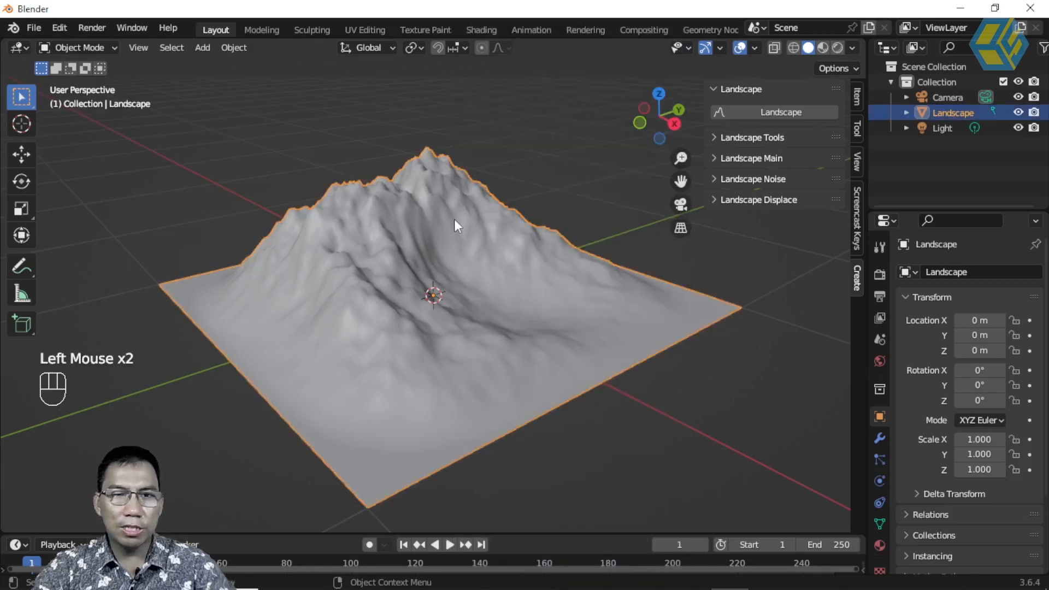
{"action": "key", "text": "F9"}
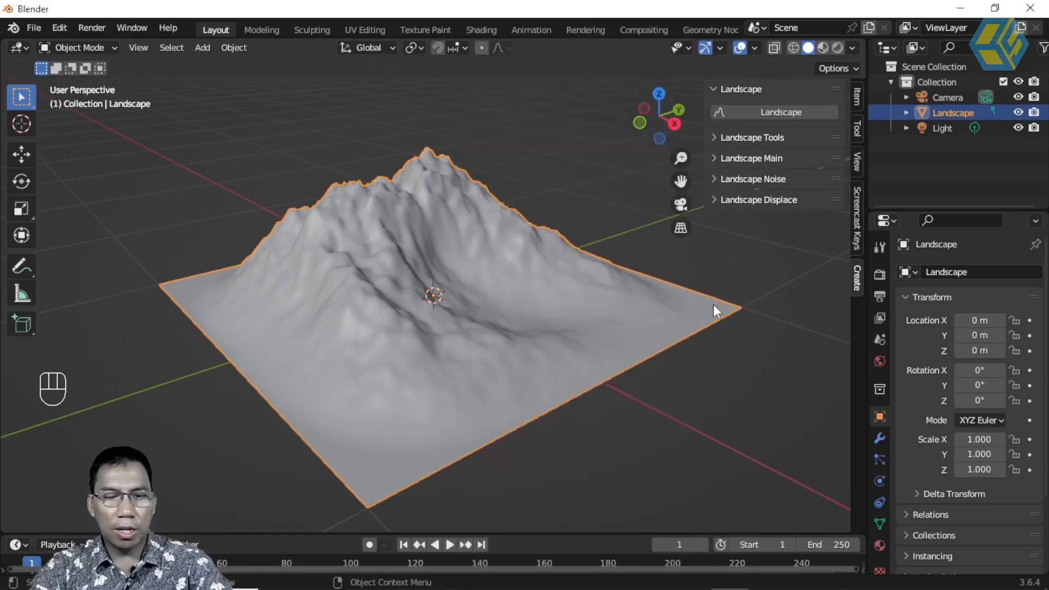
Step: Change the landscape's noise type to Another Noise in the last operation's settings
{"action": "key", "text": "F9"}
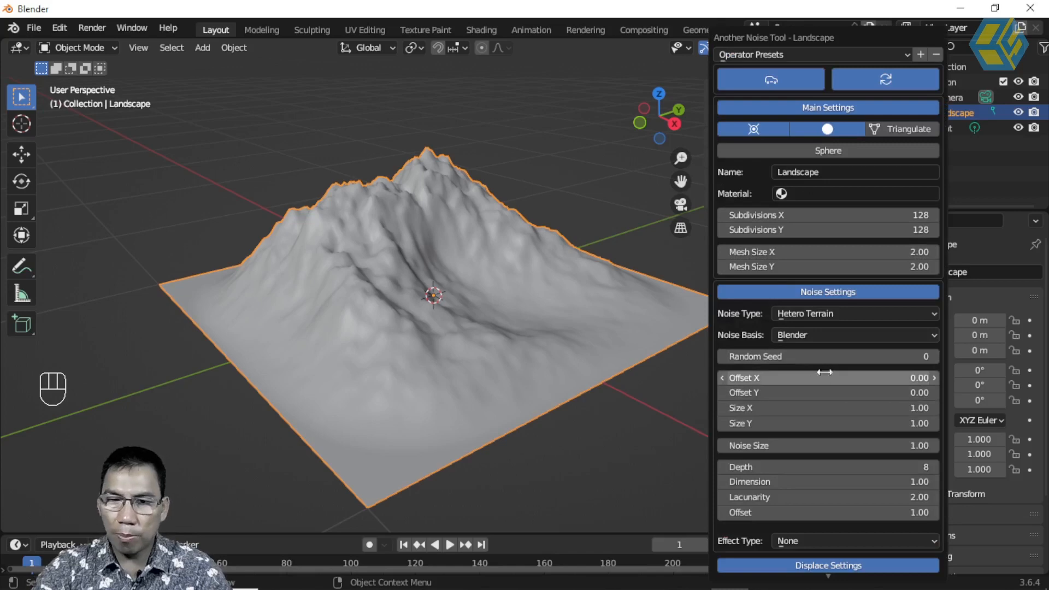
{"action": "left_click", "coordinate": [851, 315]}
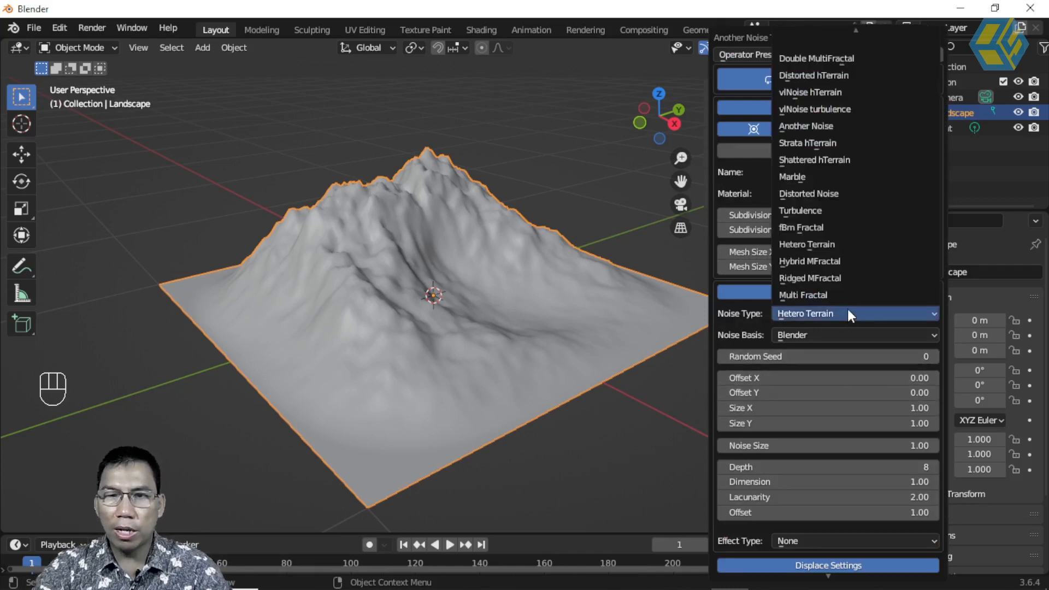
{"action": "left_click", "coordinate": [834, 125]}
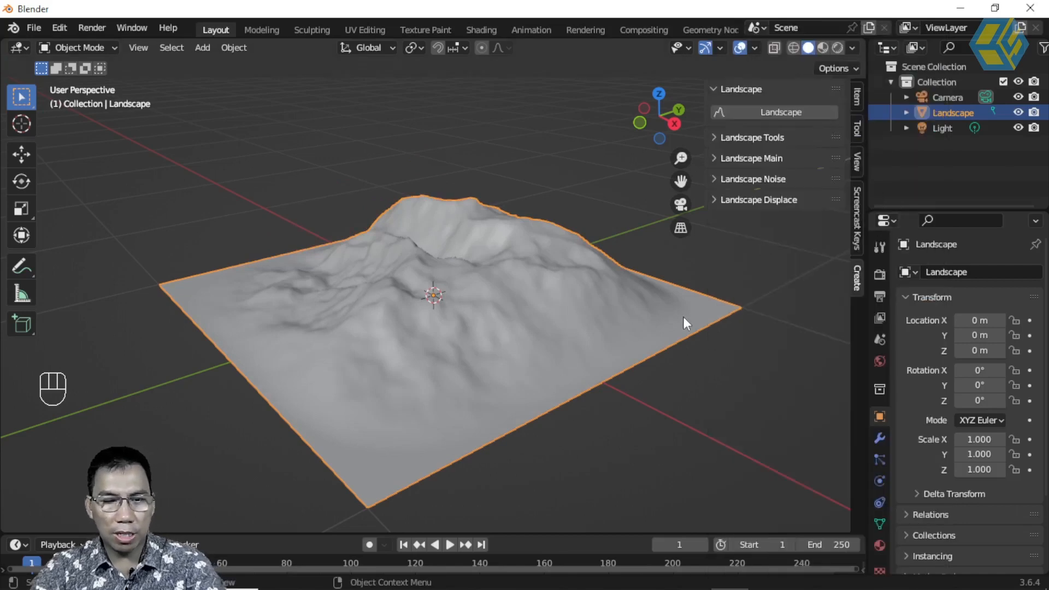
Step: Switch the landscape's noise type back to Hetero Terrain
{"action": "key", "text": "F9"}
{"action": "scroll", "coordinate": [773, 446], "scroll_direction": "down", "scroll_amount": 5}
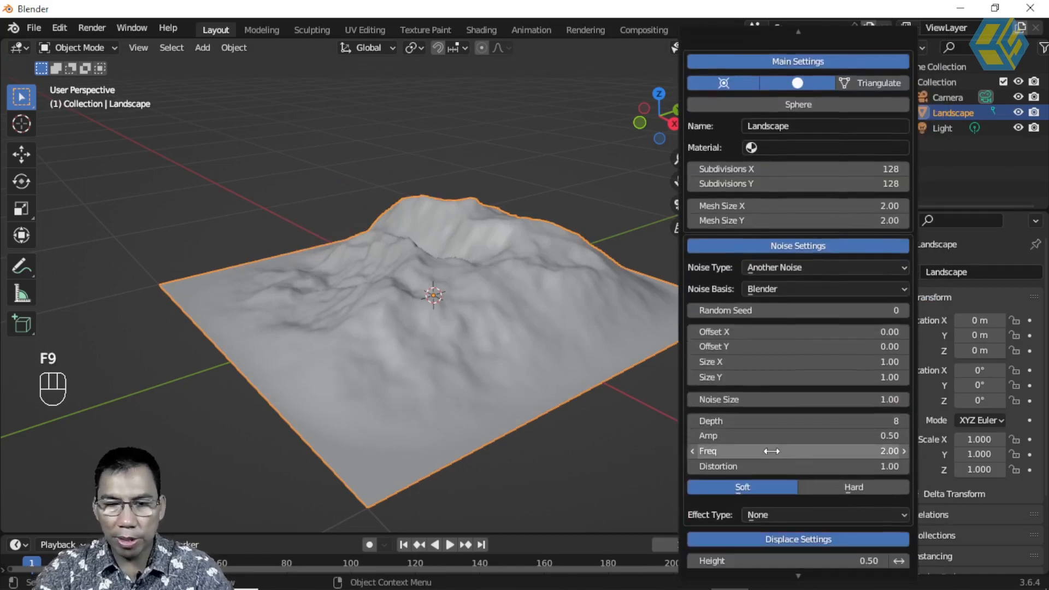
{"action": "scroll", "coordinate": [772, 445], "scroll_direction": "up", "scroll_amount": 5}
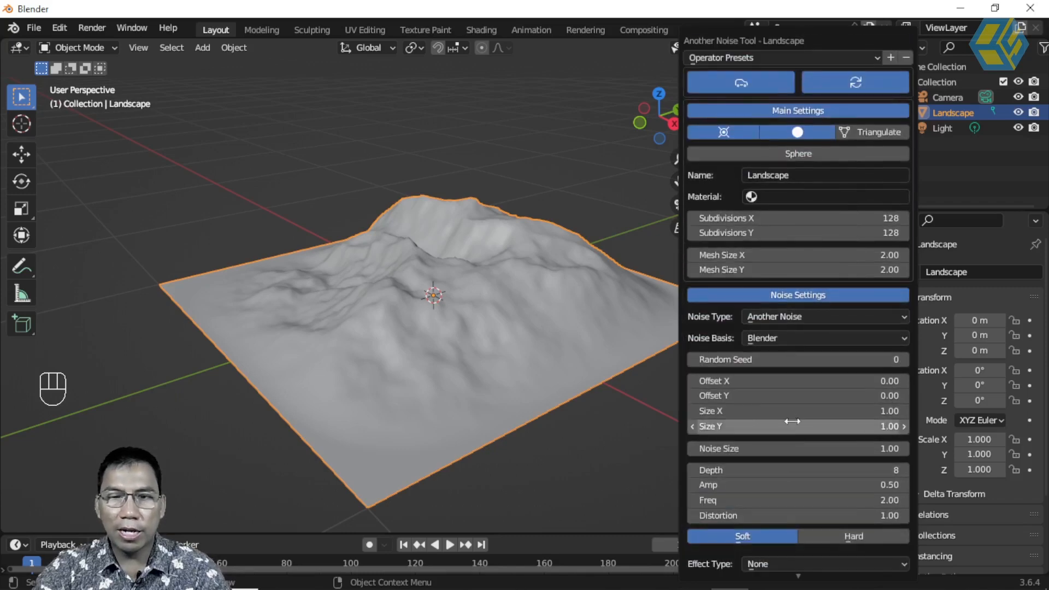
{"action": "left_click", "coordinate": [790, 317]}
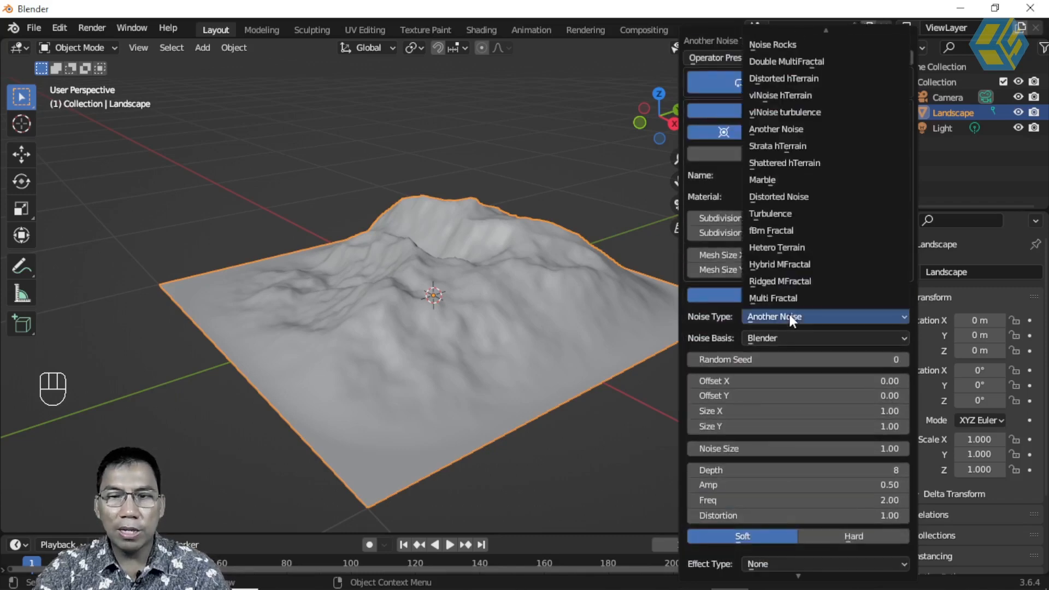
{"action": "left_click", "coordinate": [772, 248]}
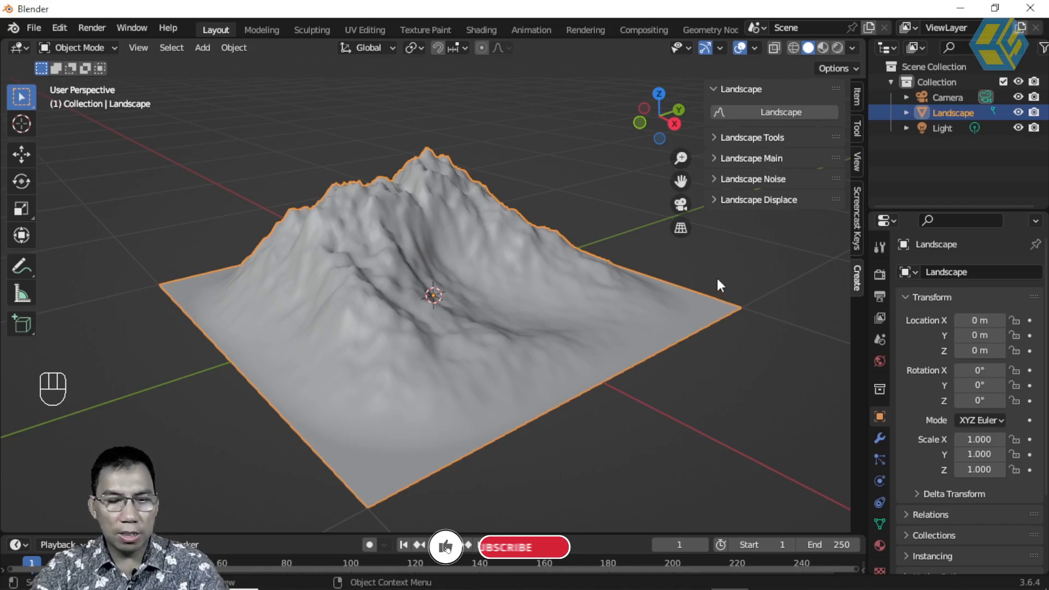
{"action": "key", "text": "n"}
{"action": "key", "text": "n"}
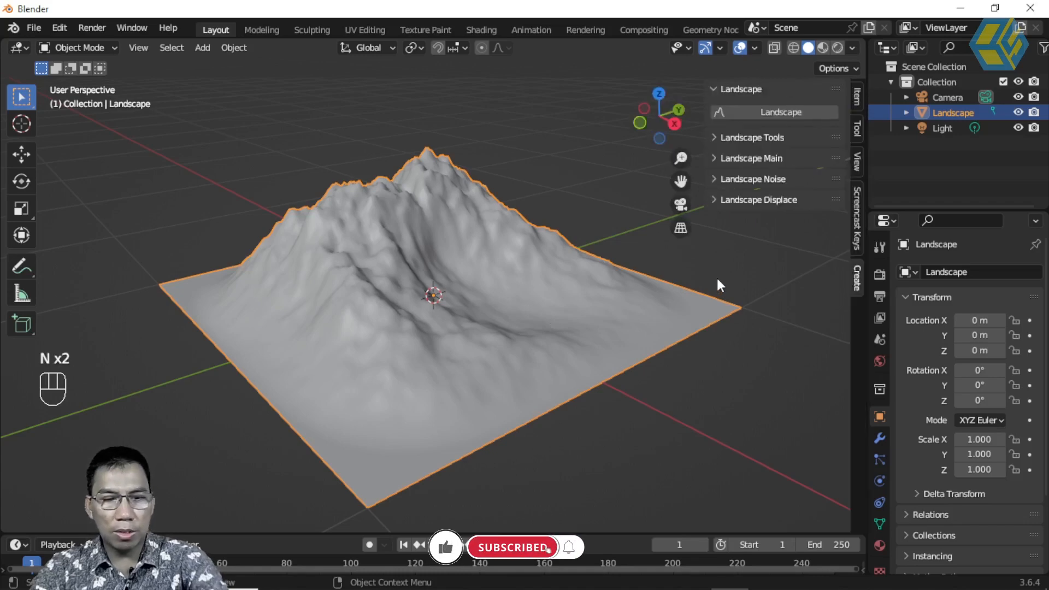
{"action": "key", "text": "F9"}
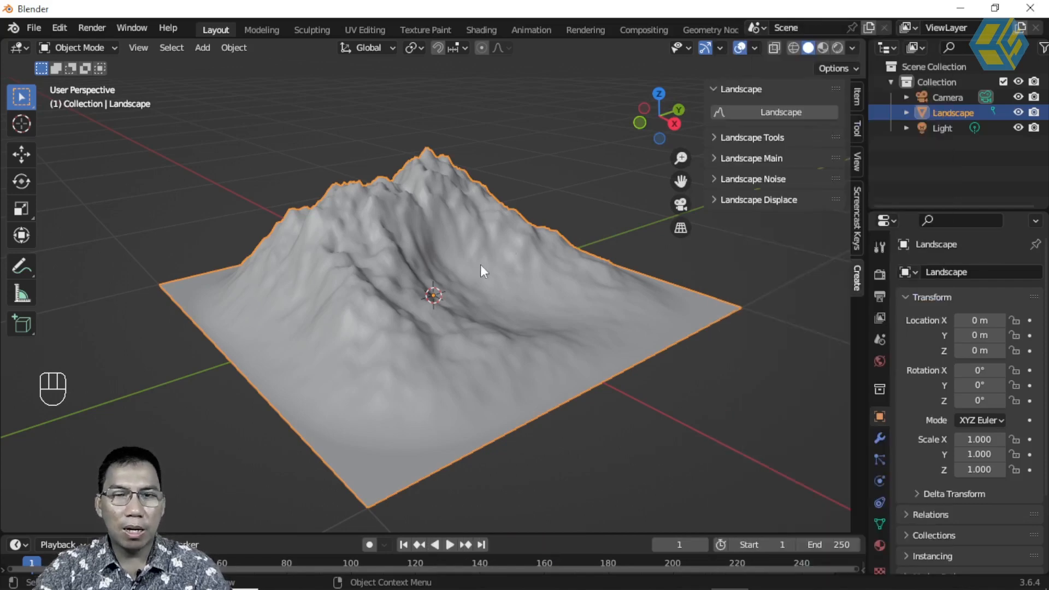
Step: Show the landscape in wireframe and set both its X and Y subdivisions to 50
{"action": "left_click", "coordinate": [793, 47]}
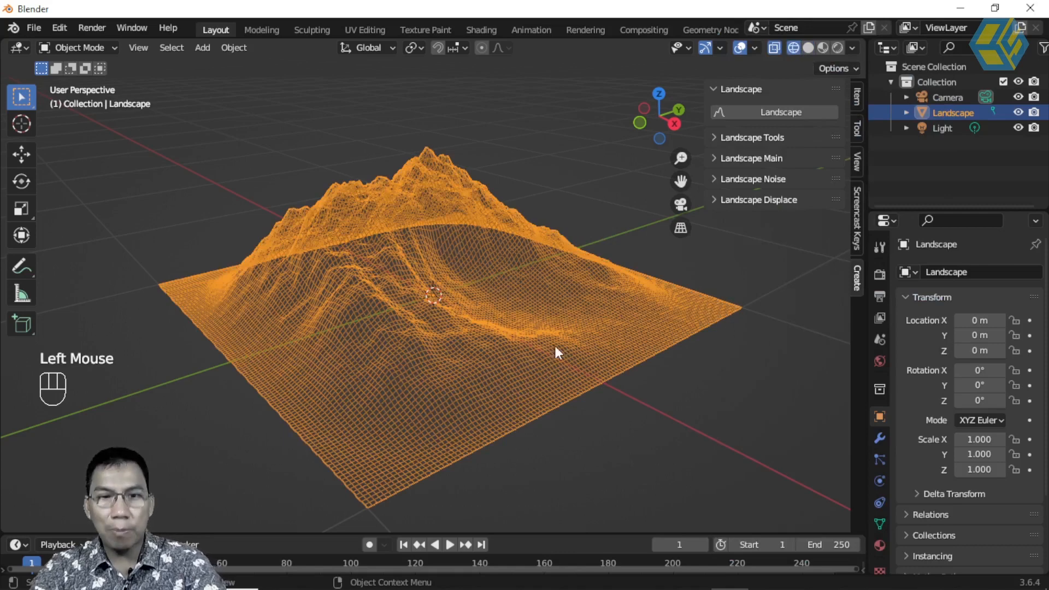
{"action": "key", "text": "F9"}
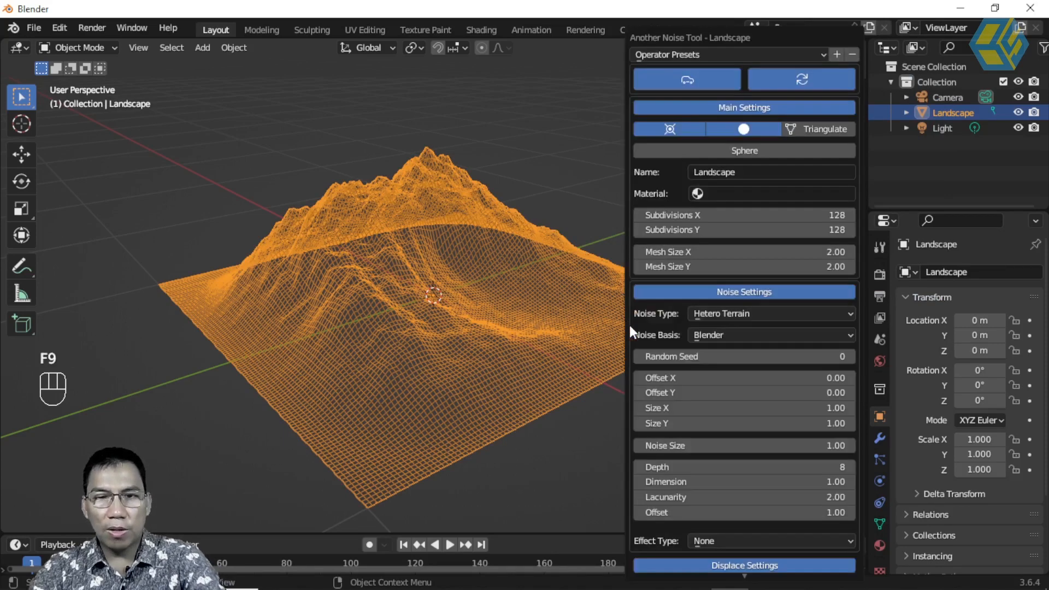
{"action": "left_click", "coordinate": [843, 215]}
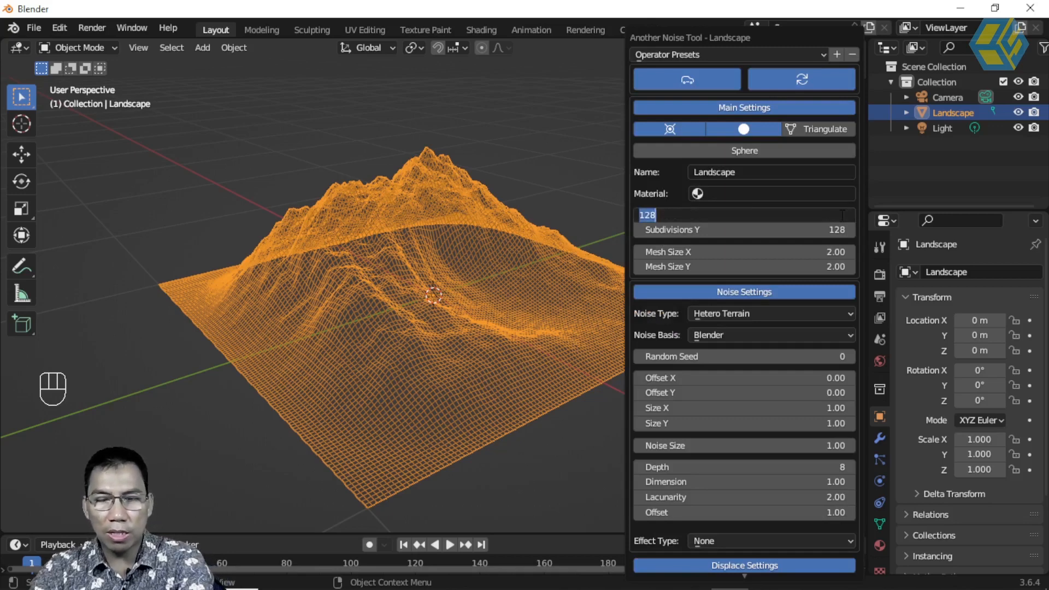
{"action": "type", "text": "5"}
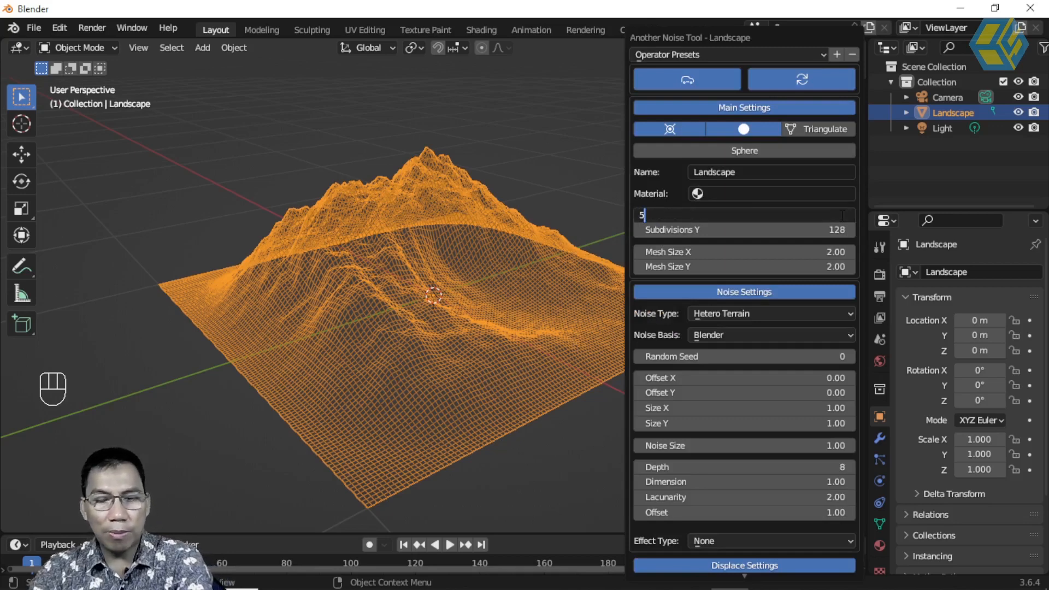
{"action": "type", "text": "0"}
{"action": "key", "text": "Return"}
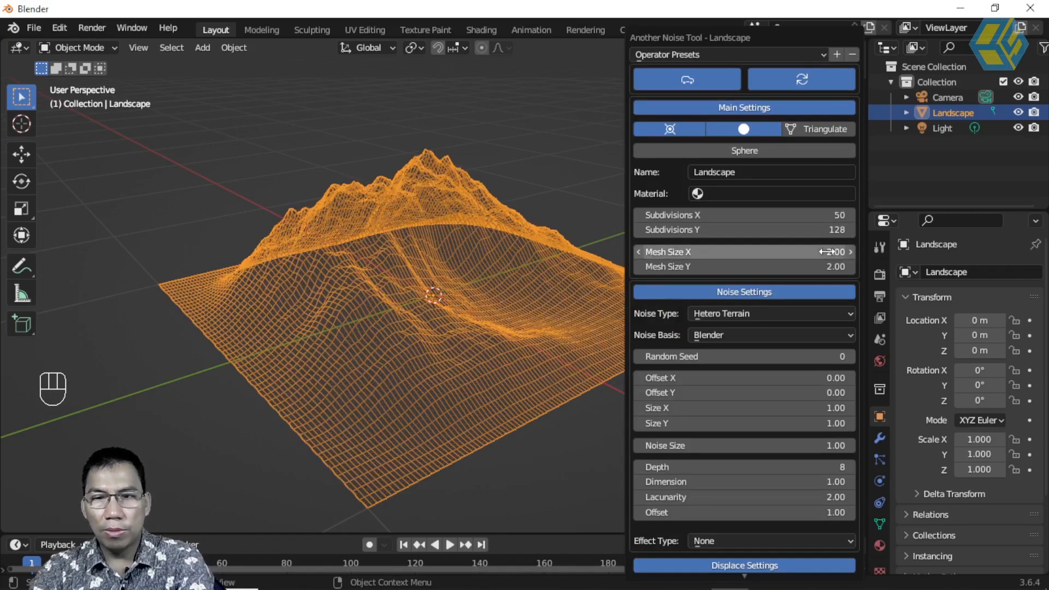
{"action": "left_click", "coordinate": [834, 230]}
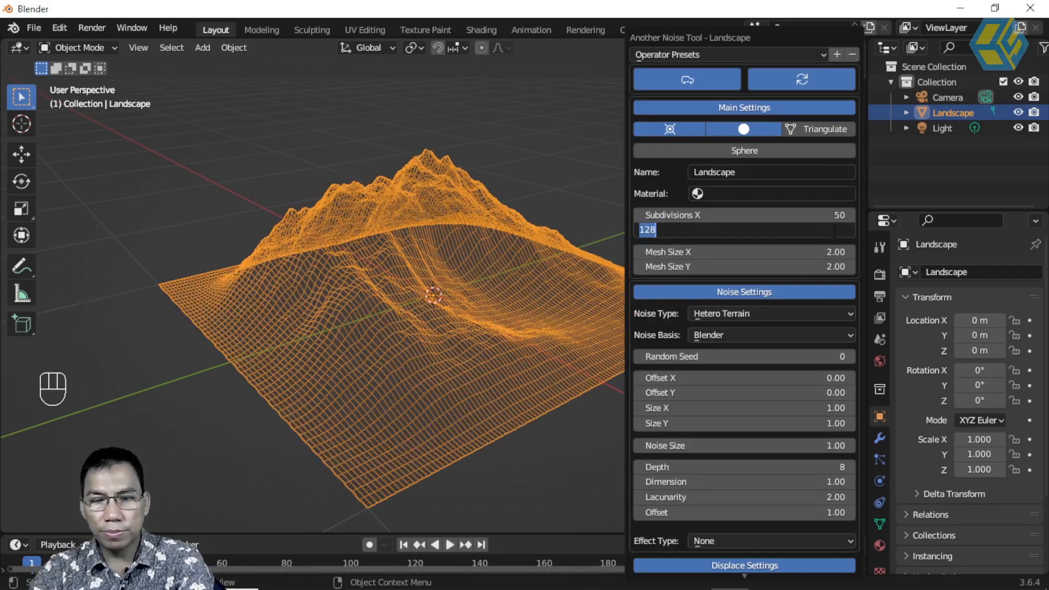
{"action": "type", "text": "50"}
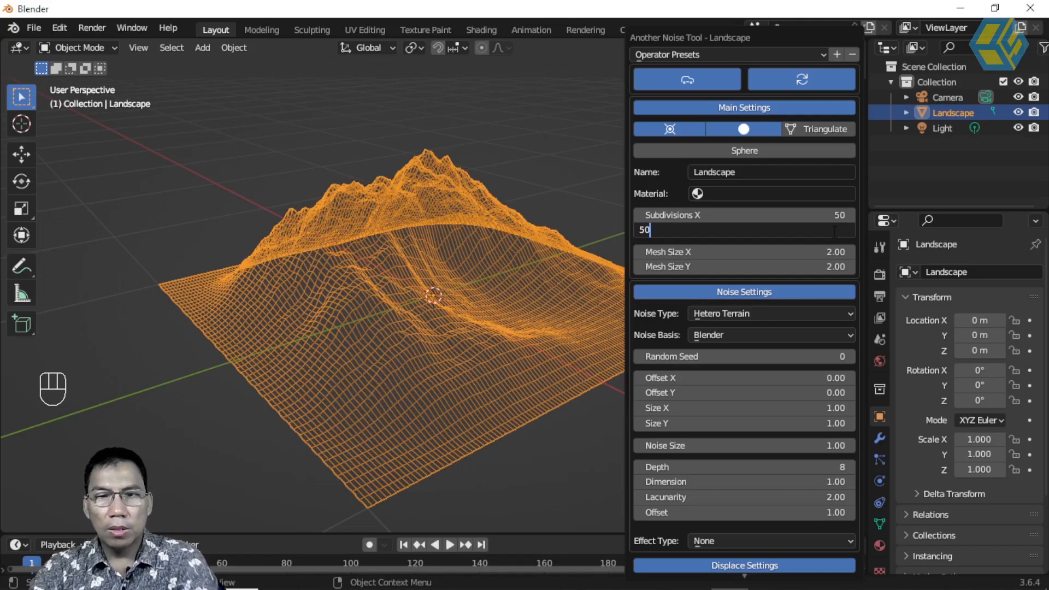
{"action": "key", "text": "Return"}
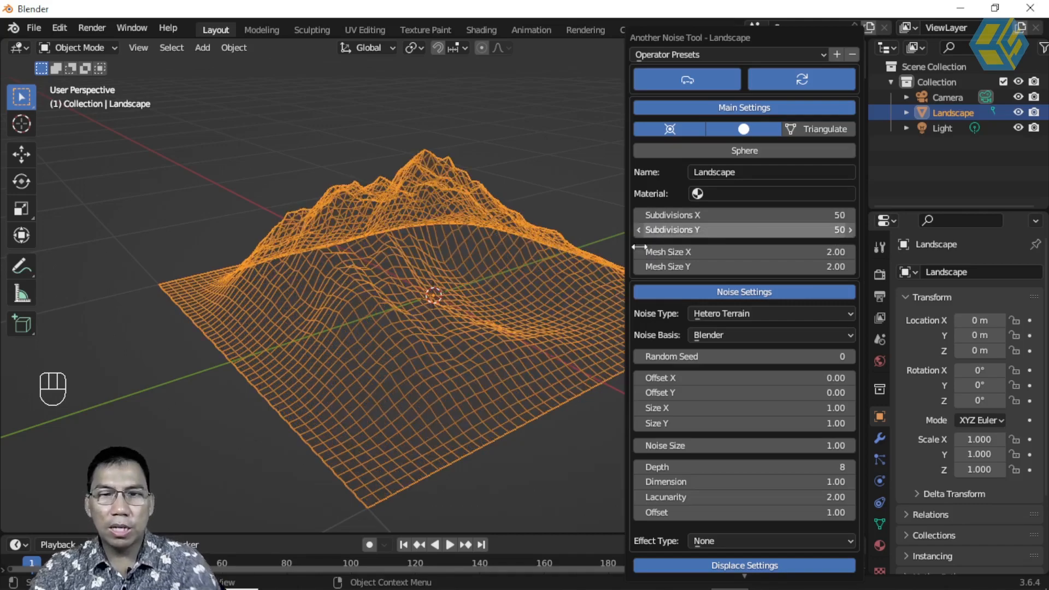
Step: Return the viewport from wireframe to solid shading to inspect the coarser landscape surface
{"action": "middle_click_drag", "start_coordinate": [493, 219], "coordinate": [524, 228]}
{"action": "left_click", "coordinate": [792, 49]}
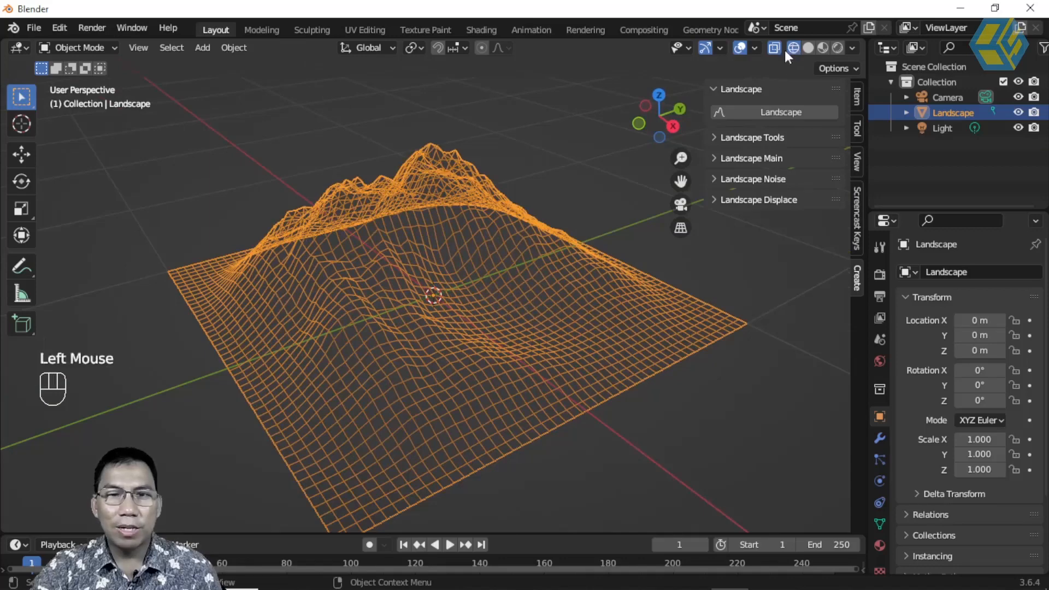
{"action": "left_click", "coordinate": [808, 47]}
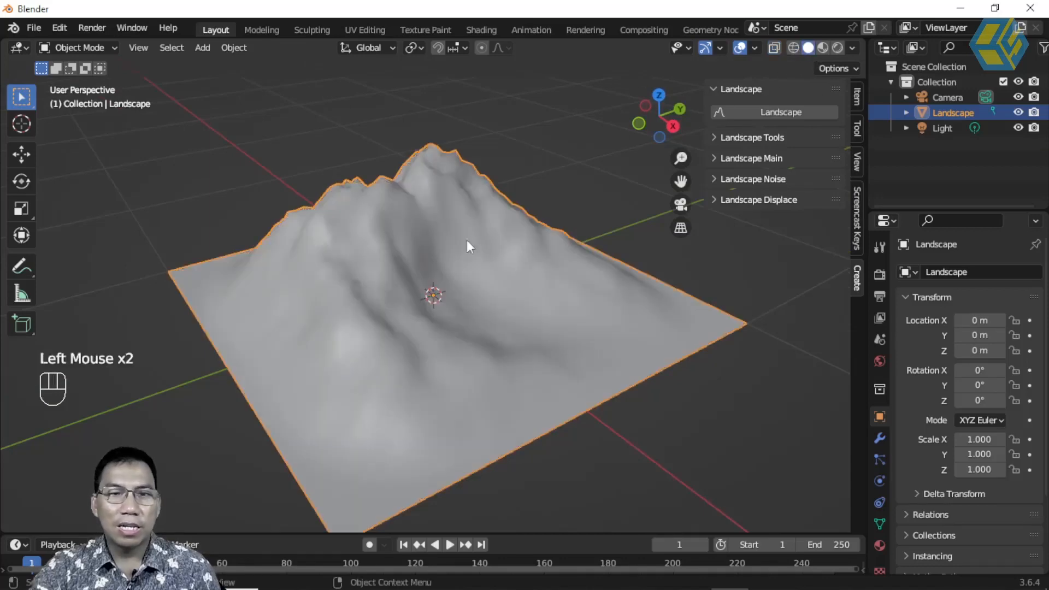
Step: Add a second landscape mesh at the same spot and set its noise type to Another Noise
{"action": "middle_click_drag", "start_coordinate": [446, 313], "coordinate": [535, 256]}
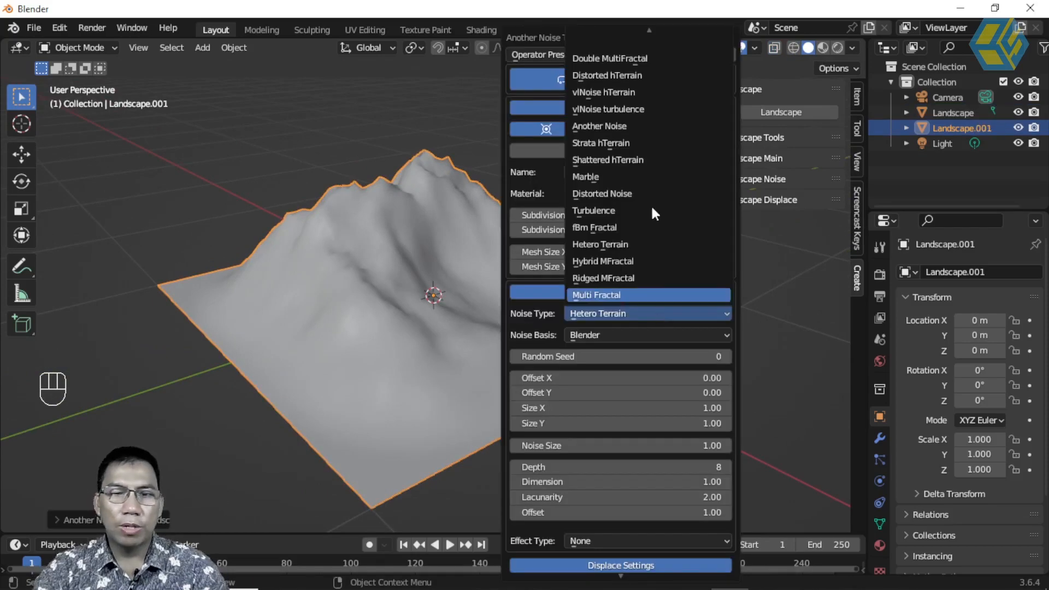
{"action": "left_click", "coordinate": [618, 126]}
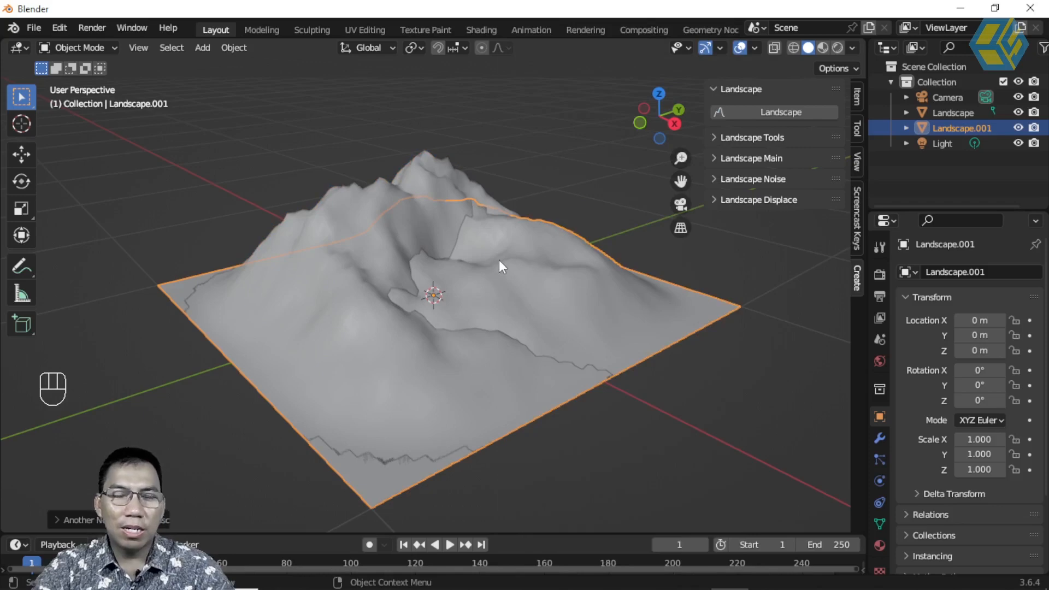
Step: Set the second landscape's Mesh Size X and Mesh Size Y to 4
{"action": "key", "text": "F9"}
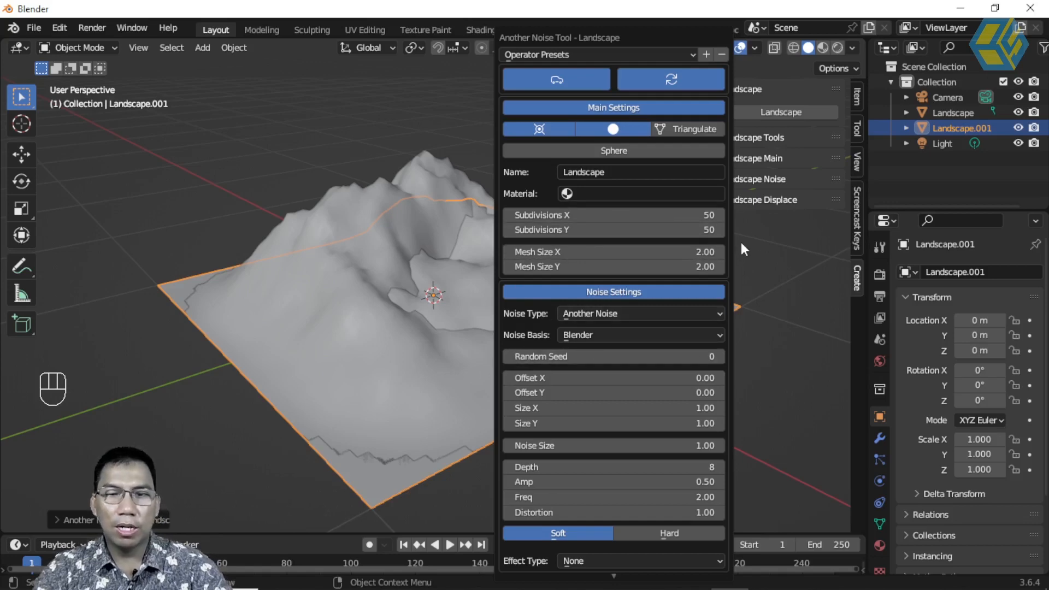
{"action": "left_click", "coordinate": [697, 250]}
{"action": "type", "text": "4"}
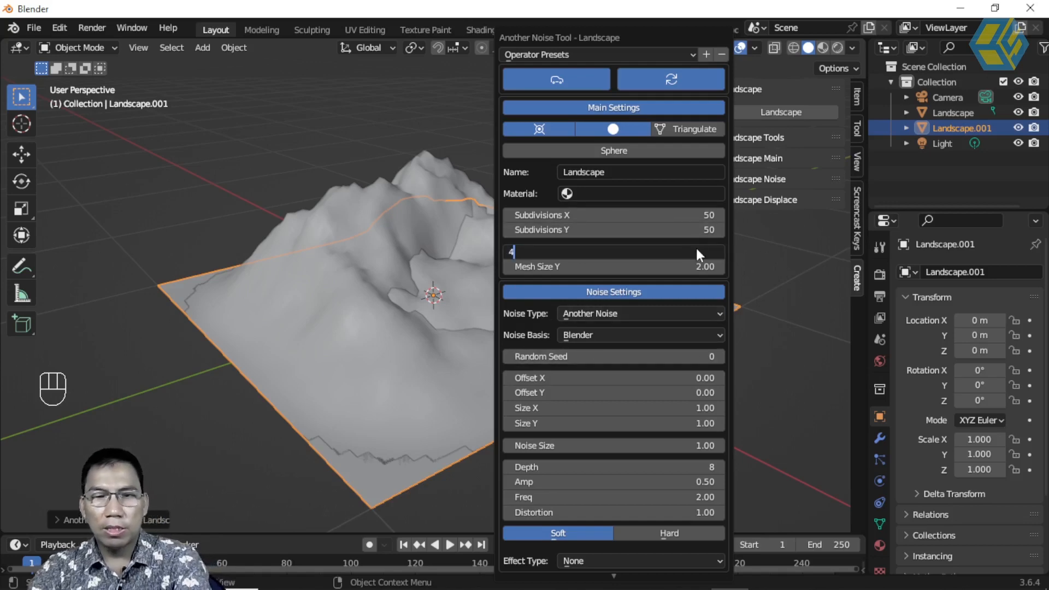
{"action": "key", "text": "Return"}
{"action": "left_click", "coordinate": [704, 266]}
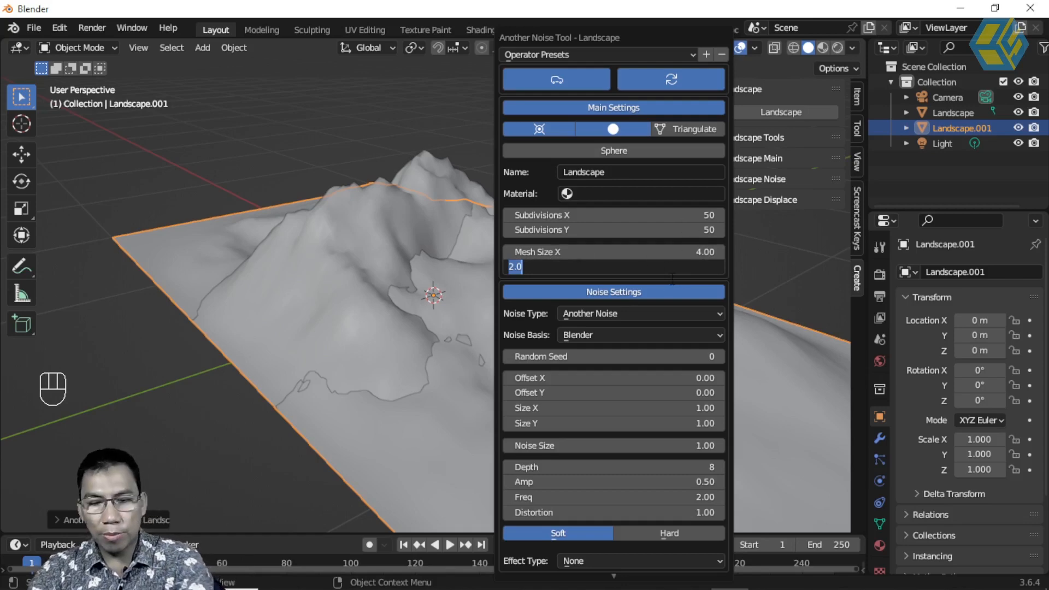
{"action": "type", "text": "4"}
{"action": "key", "text": "Return"}
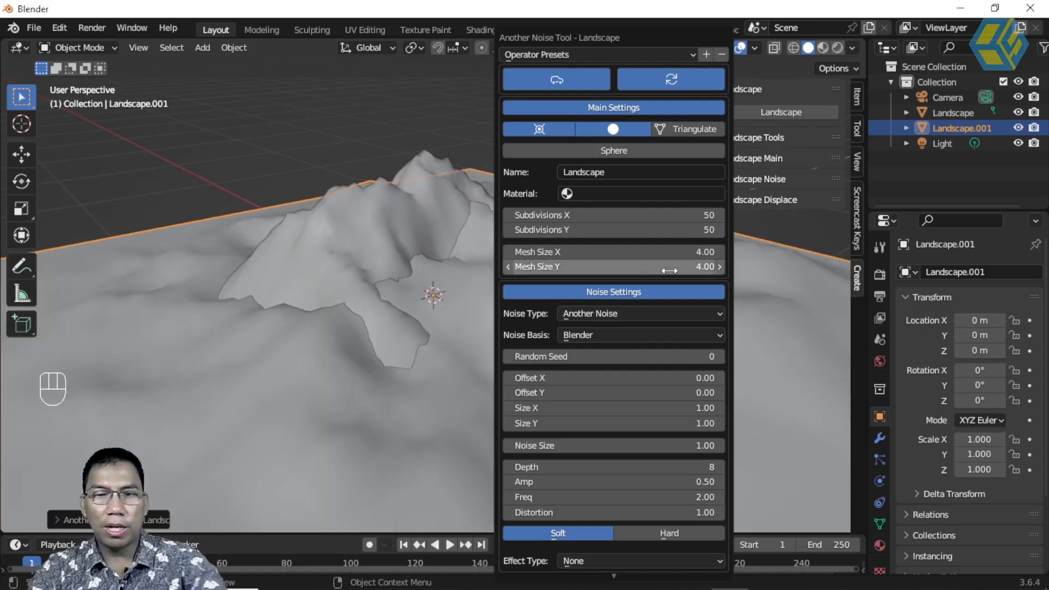
Step: Set the noise Offset X and Offset Y in the last landscape operation's settings to 3
{"action": "mouse_move", "coordinate": [414, 299]}
{"action": "middle_mouse_down"}
{"action": "mouse_move", "coordinate": [399, 305]}
{"action": "mouse_move", "coordinate": [427, 298]}
{"action": "mouse_move", "coordinate": [437, 262]}
{"action": "mouse_move", "coordinate": [432, 298]}
{"action": "middle_mouse_up"}
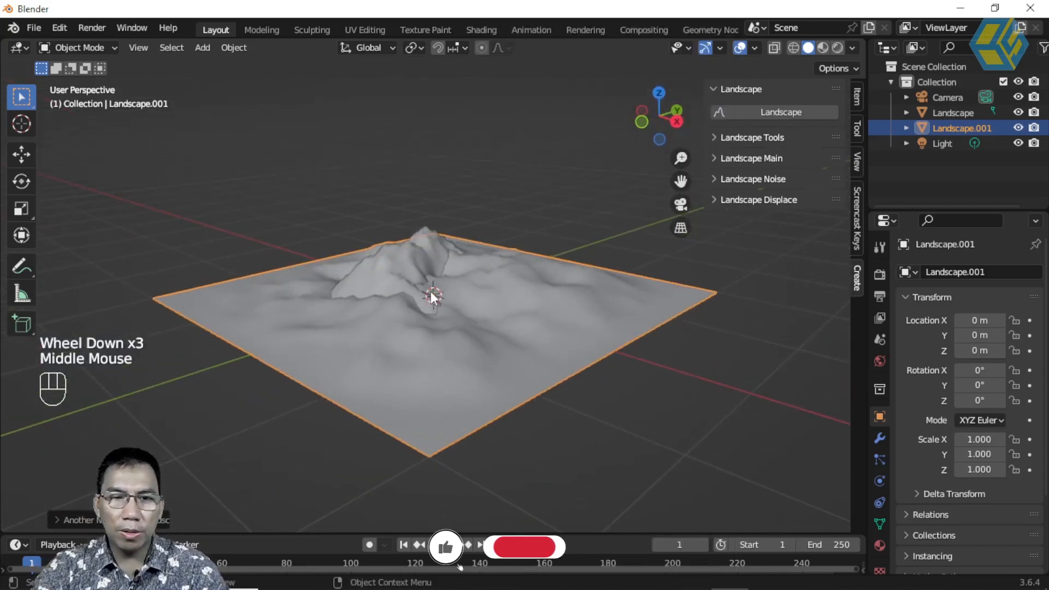
{"action": "scroll", "coordinate": [432, 295], "scroll_direction": "up", "scroll_amount": 2}
{"action": "left_click", "coordinate": [392, 253]}
{"action": "middle_click_drag", "start_coordinate": [432, 267], "coordinate": [401, 281]}
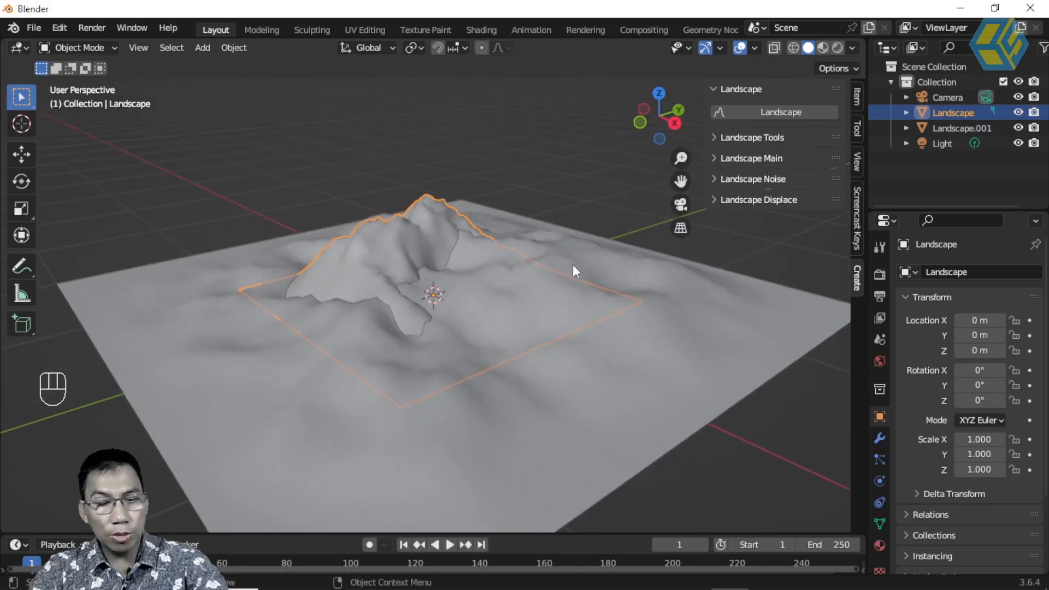
{"action": "key", "text": "F9"}
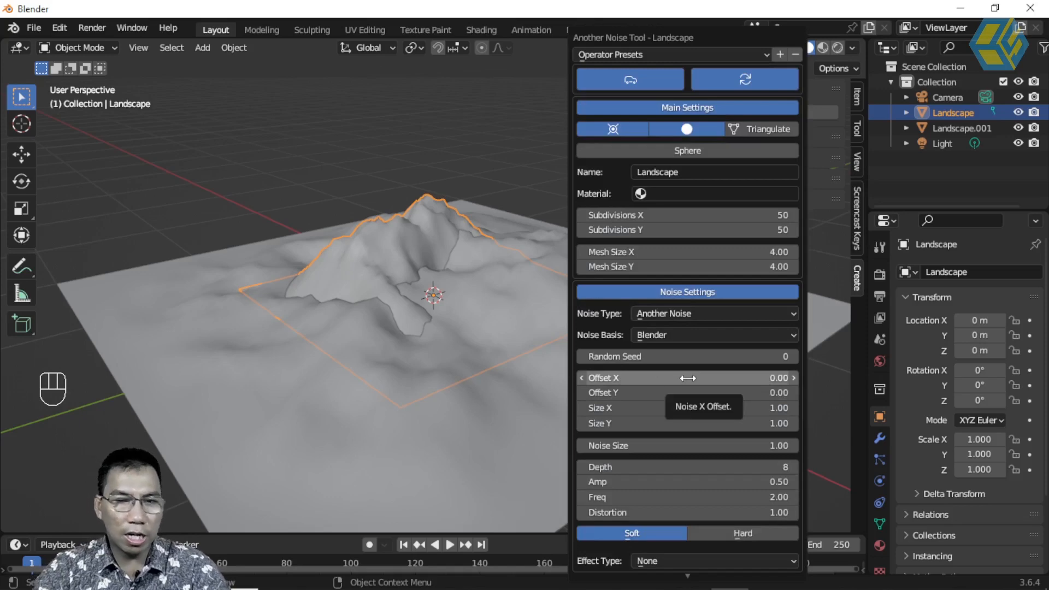
{"action": "left_click", "coordinate": [765, 378]}
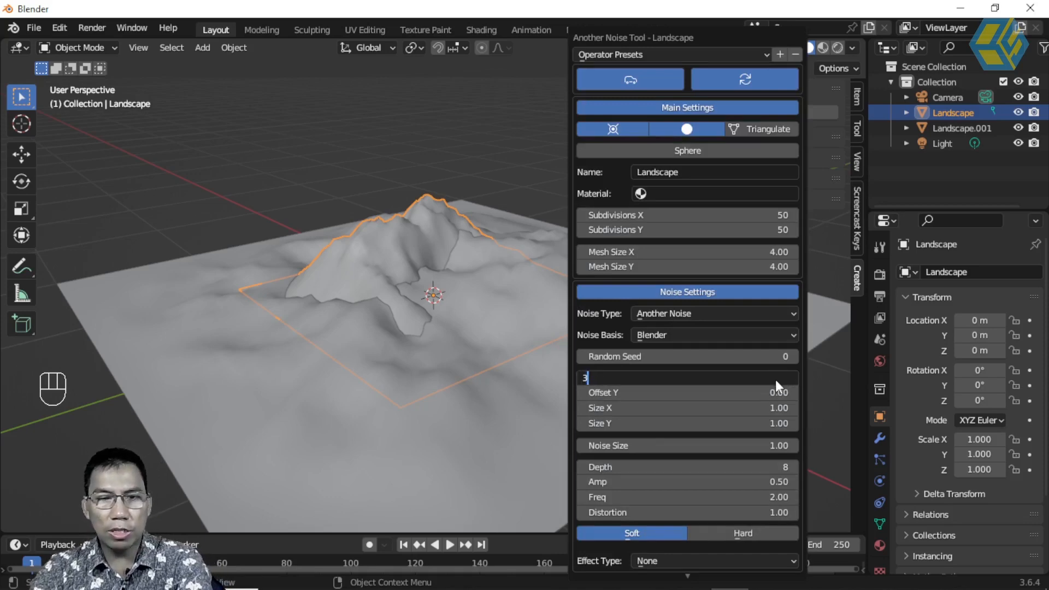
{"action": "type", "text": "3"}
{"action": "key", "text": "Return"}
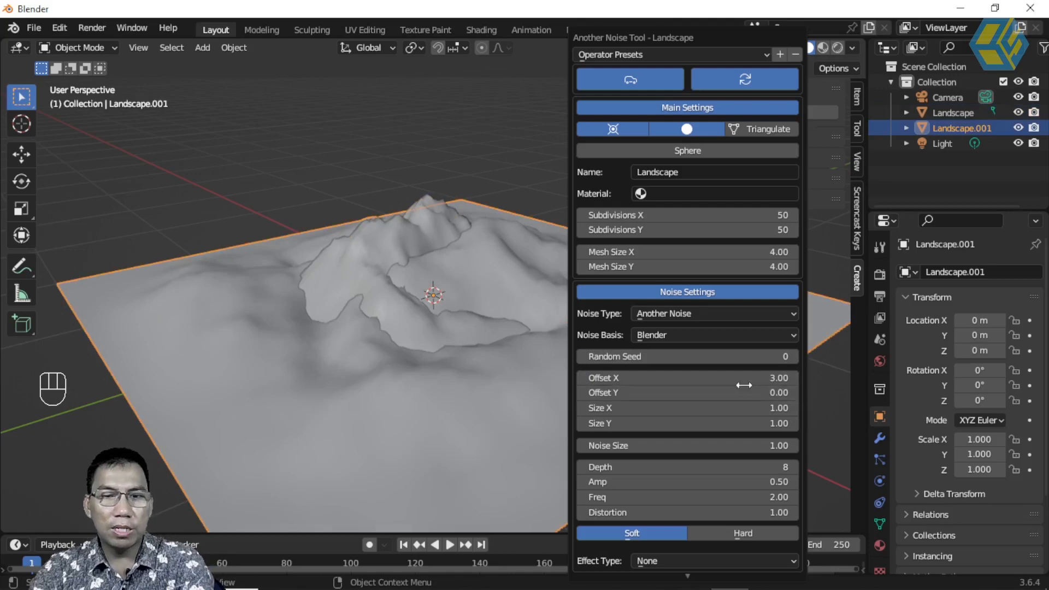
{"action": "left_click", "coordinate": [781, 394]}
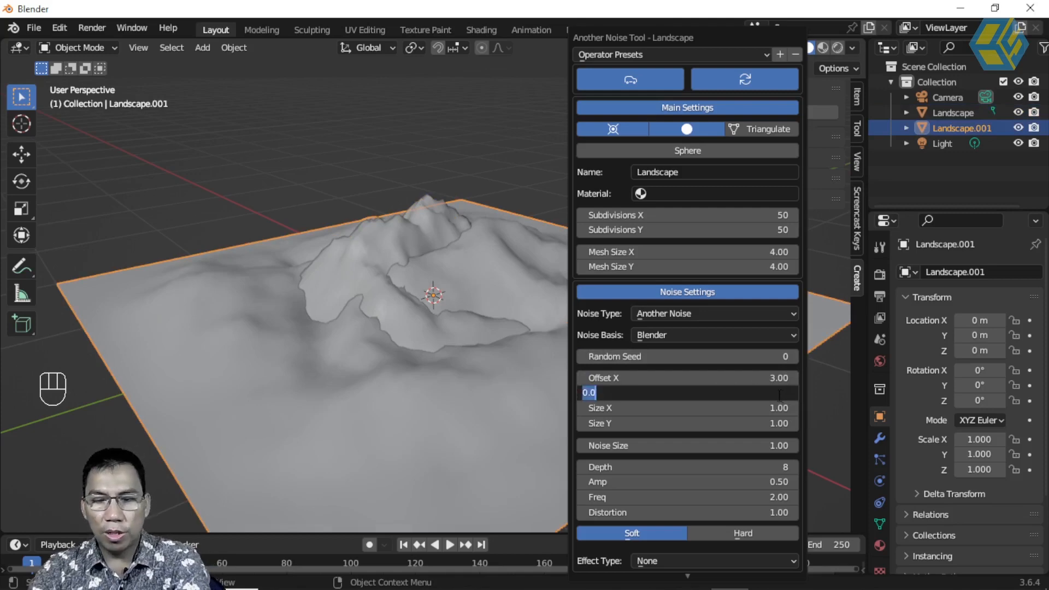
{"action": "type", "text": "3"}
{"action": "key", "text": "Return"}
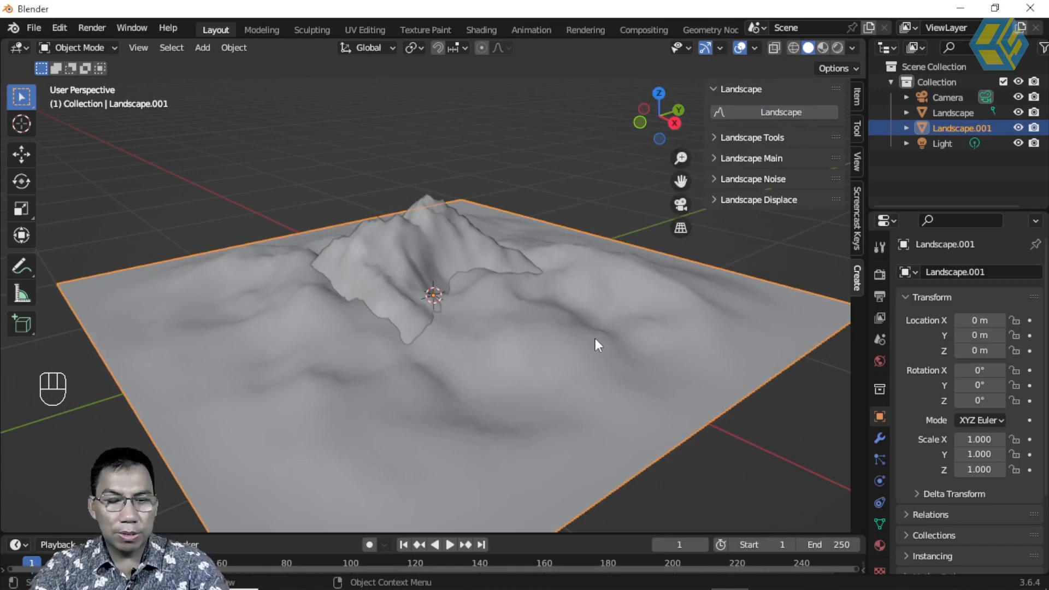
Step: Set the second landscape's noise Size X to about 1.66 and Size Y to about 1.42
{"action": "key", "text": "F9"}
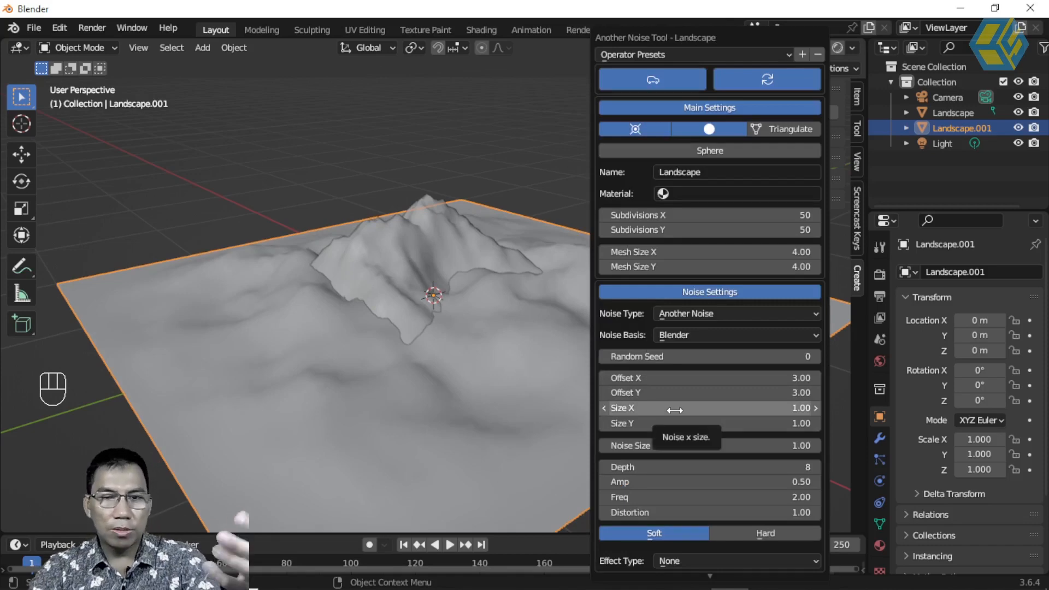
{"action": "left_click_drag", "start_coordinate": [683, 408], "coordinate": [815, 423]}
Step: Select the original mountain and try a noise Offset X of 3.42 with Mesh Size X and Y of 4.42
{"action": "left_click", "coordinate": [407, 245]}
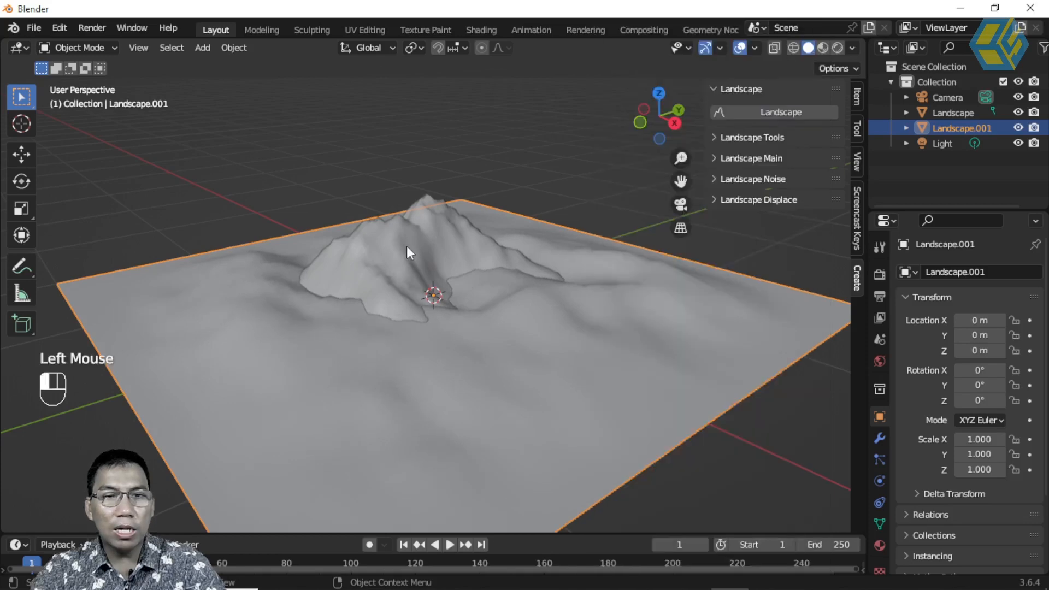
{"action": "key", "text": "F9"}
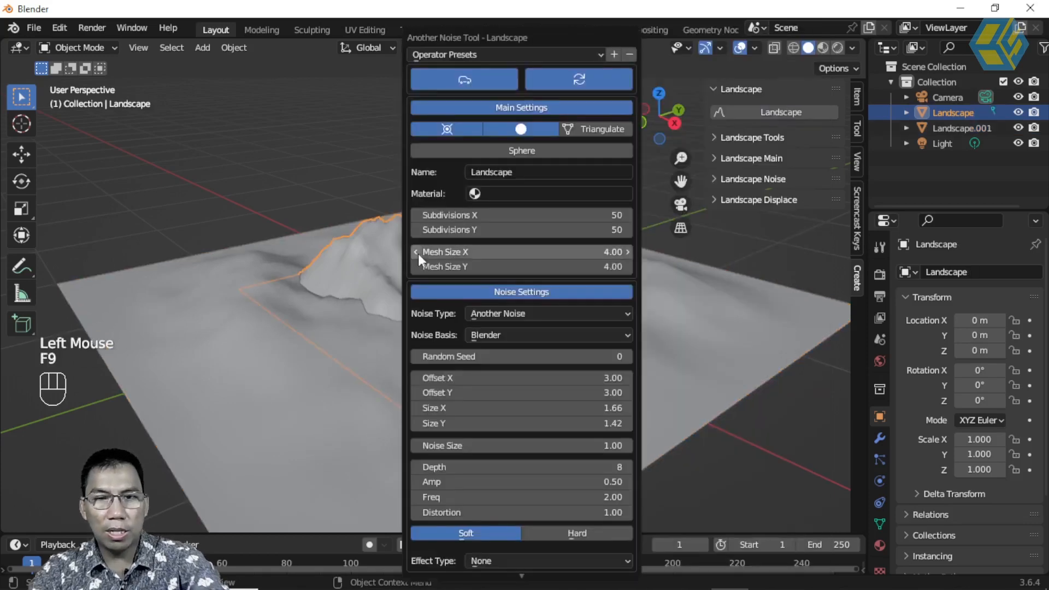
{"action": "left_click_drag", "start_coordinate": [613, 378], "coordinate": [593, 254]}
{"action": "left_click_drag", "start_coordinate": [520, 357], "coordinate": [560, 356]}
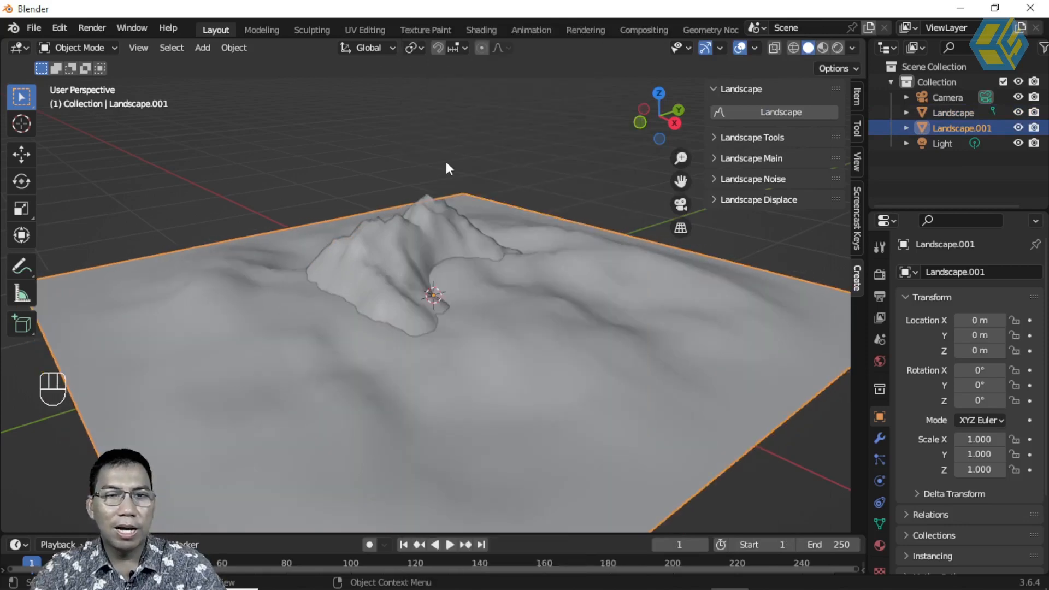
{"action": "left_click", "coordinate": [394, 231]}
{"action": "left_click", "coordinate": [394, 231]}
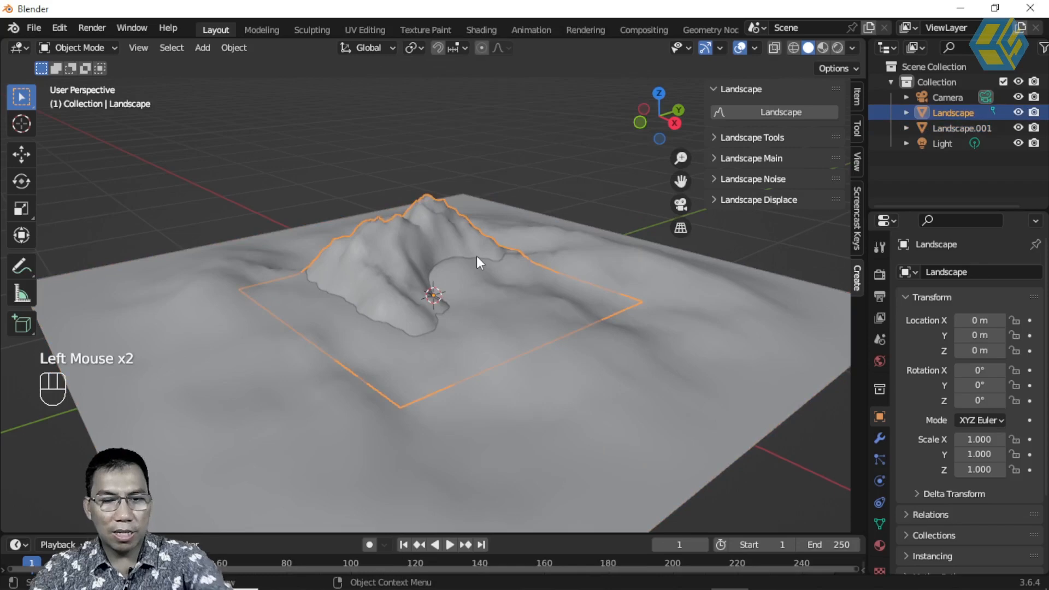
{"action": "key", "text": "F9"}
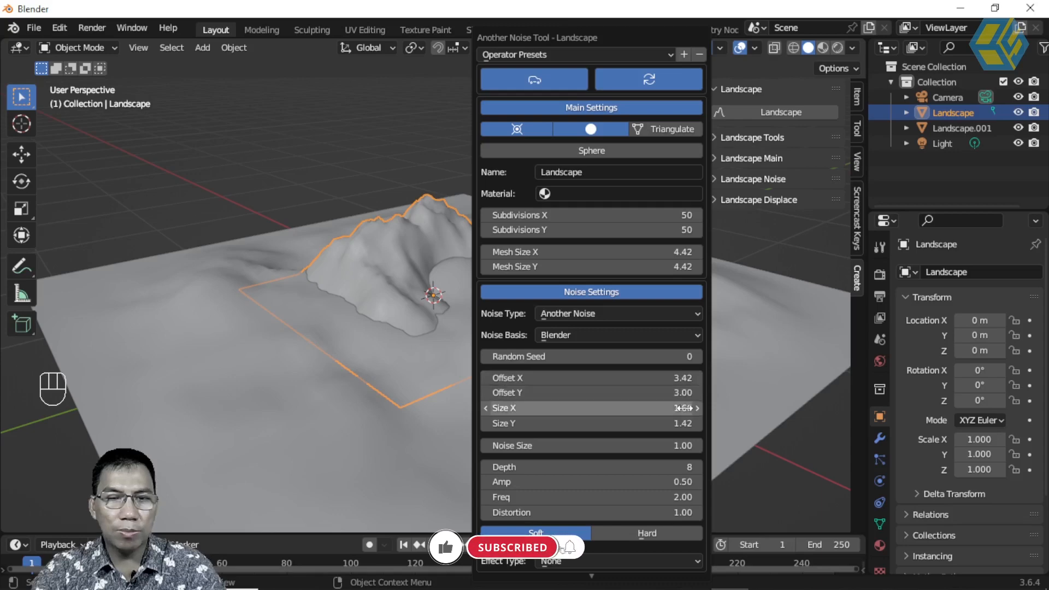
{"action": "left_click_drag", "start_coordinate": [680, 377], "coordinate": [670, 255]}
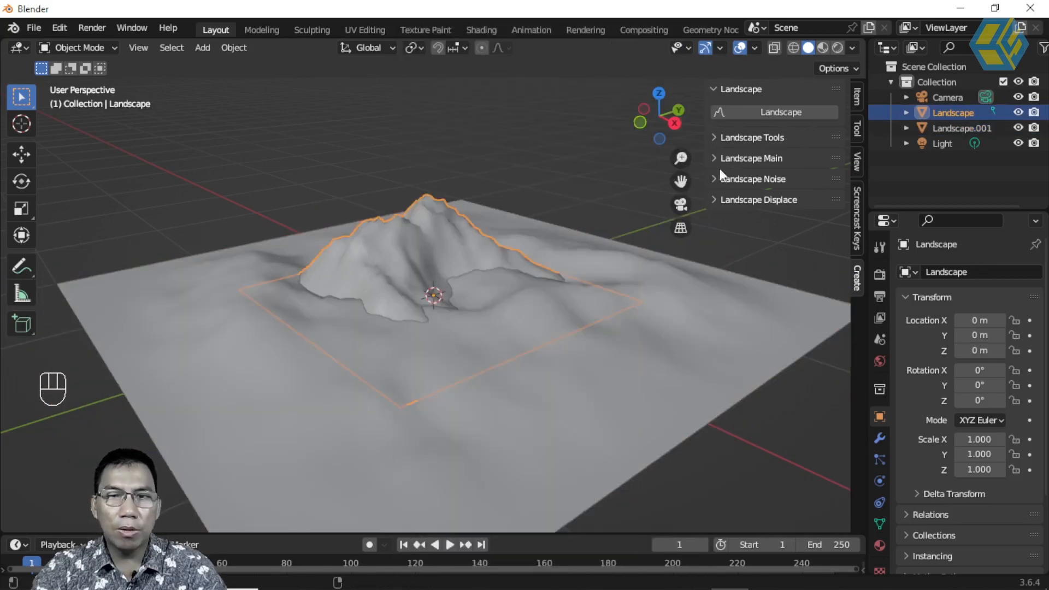
Step: Set the original mountain's noise Size X to 4 in its own Landscape Noise settings
{"action": "left_click", "coordinate": [715, 158]}
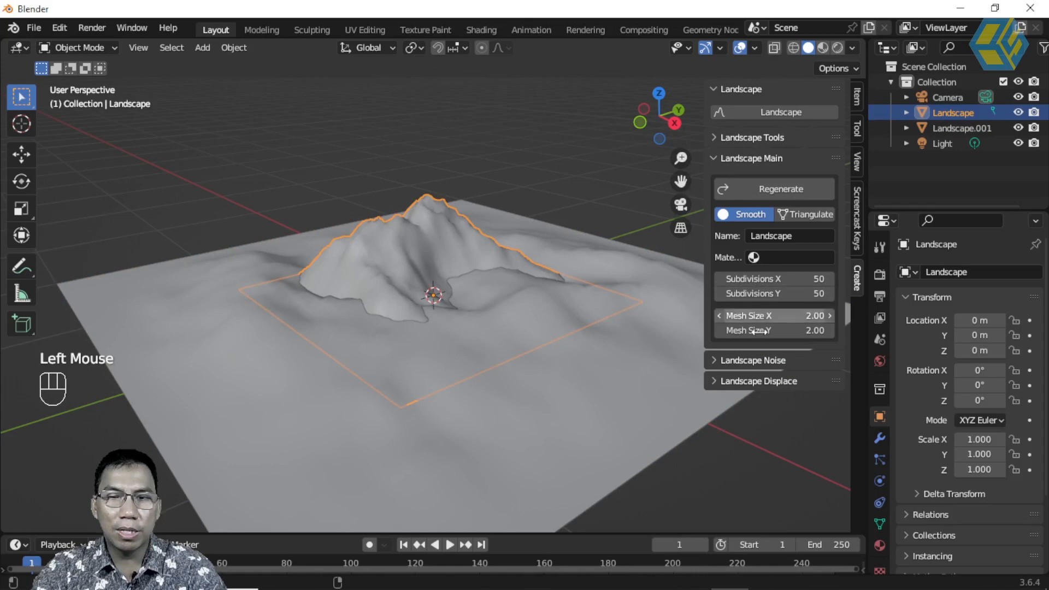
{"action": "left_click", "coordinate": [711, 158]}
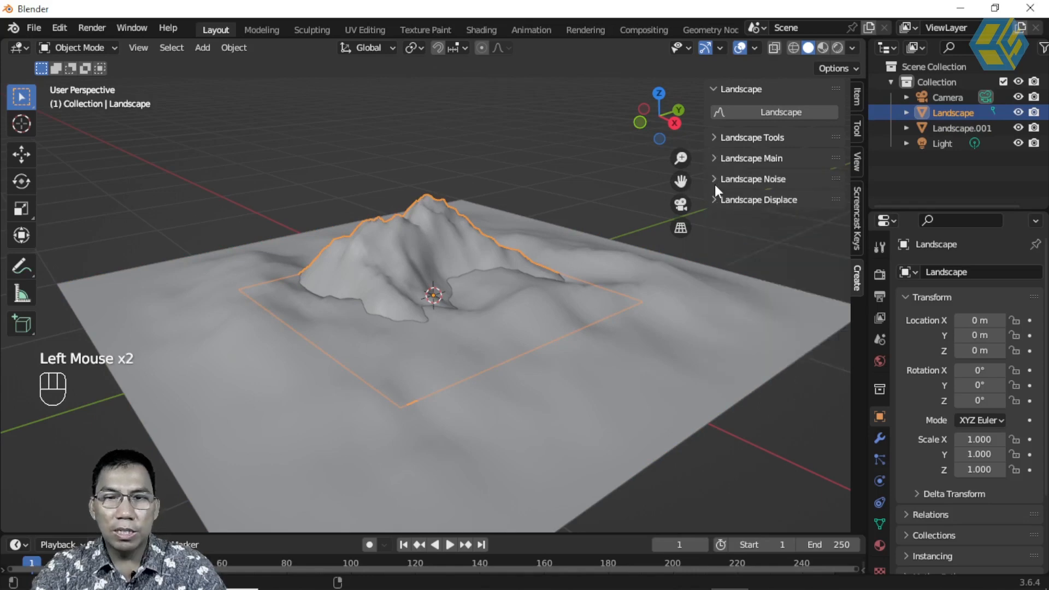
{"action": "left_click", "coordinate": [715, 179]}
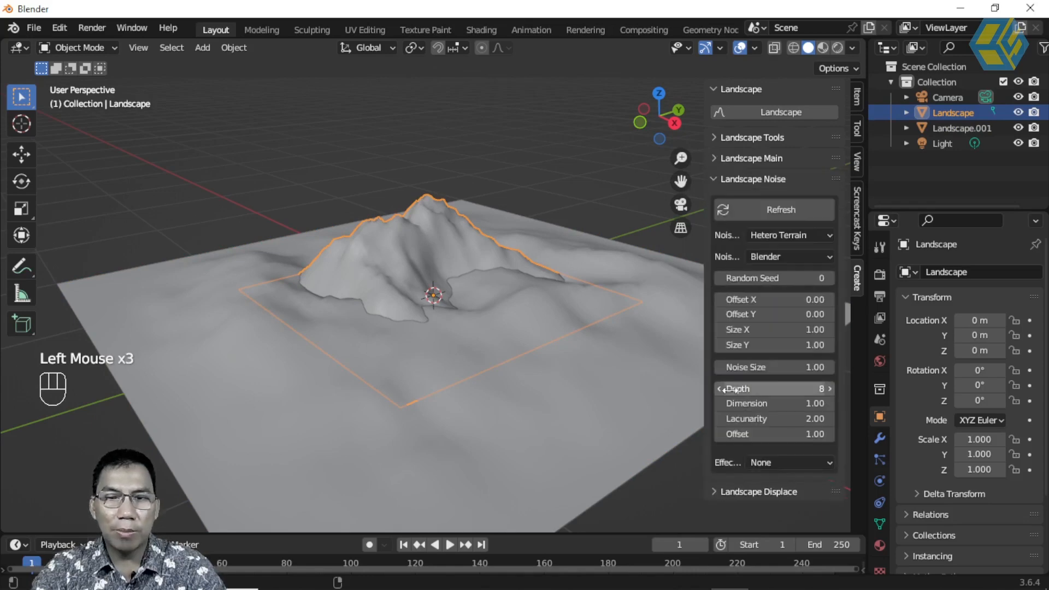
{"action": "left_click", "coordinate": [813, 329]}
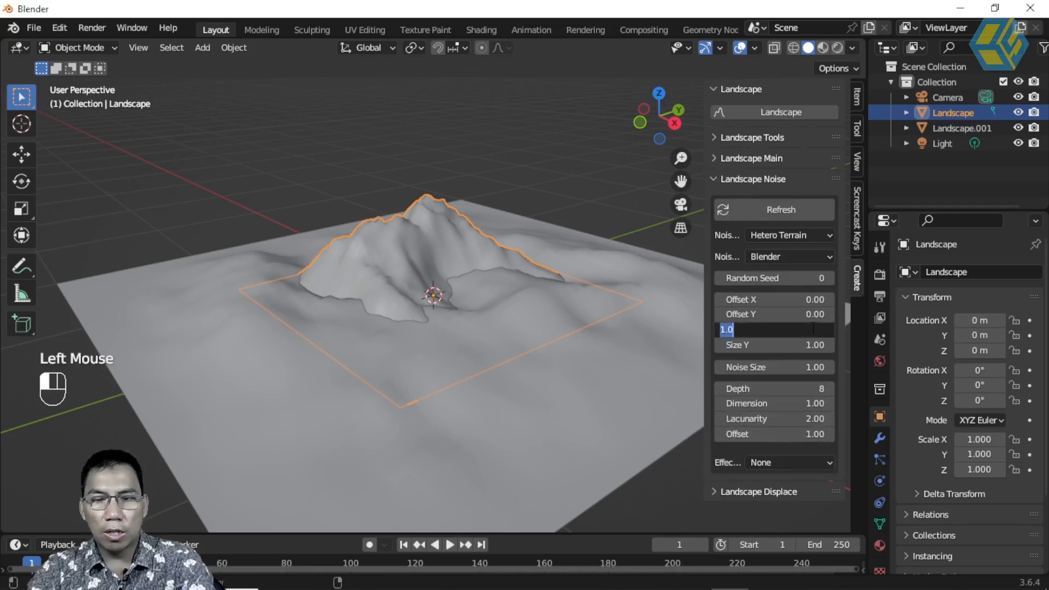
{"action": "type", "text": "4"}
{"action": "key", "text": "Return"}
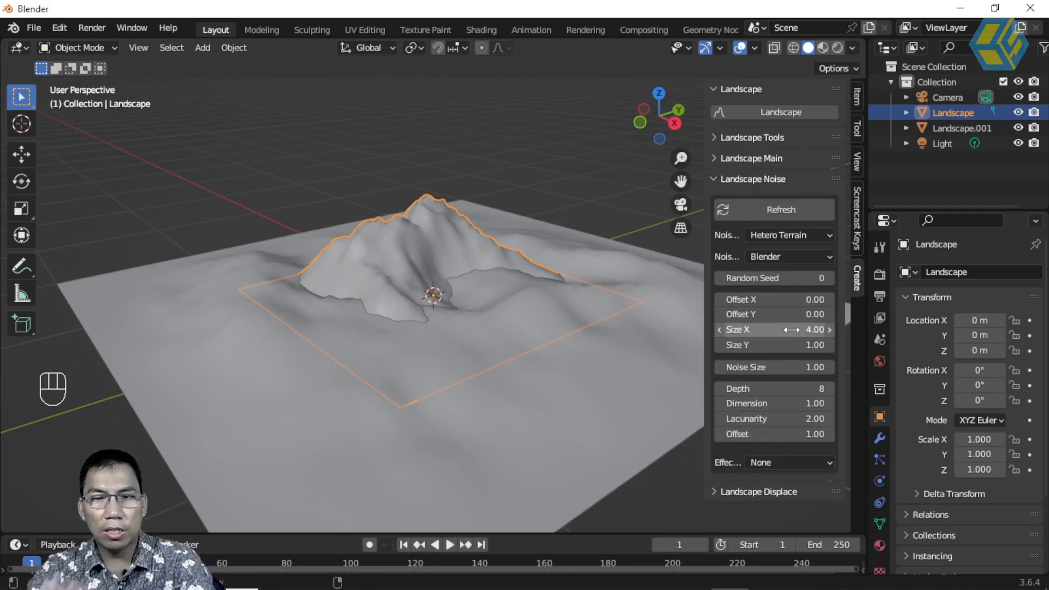
Step: Regenerate the original mountain with its current noise settings
{"action": "scroll", "coordinate": [779, 214], "scroll_direction": "up", "scroll_amount": 2}
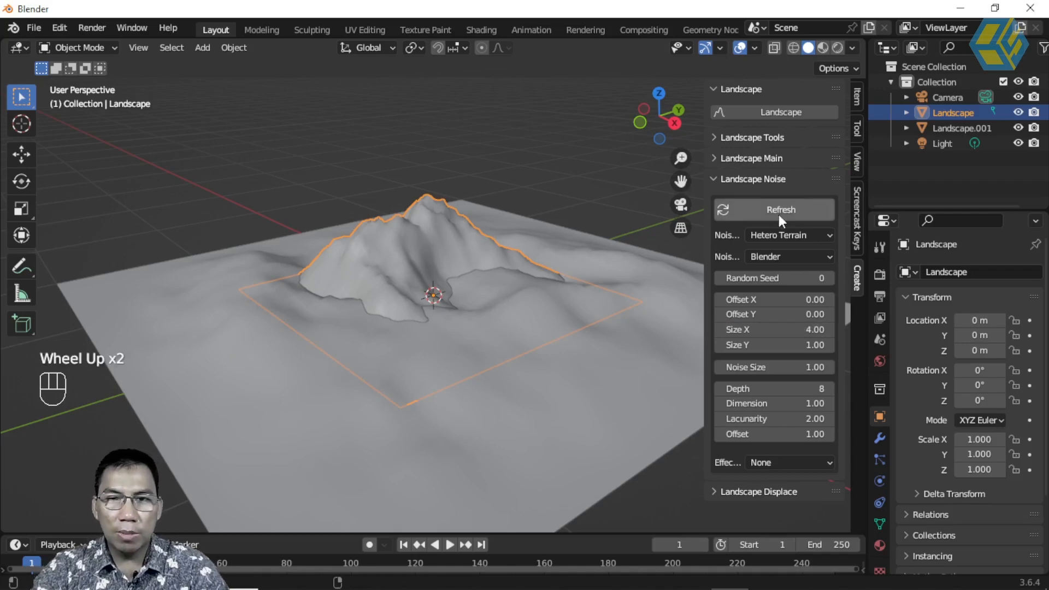
{"action": "scroll", "coordinate": [760, 225], "scroll_direction": "down", "scroll_amount": 2}
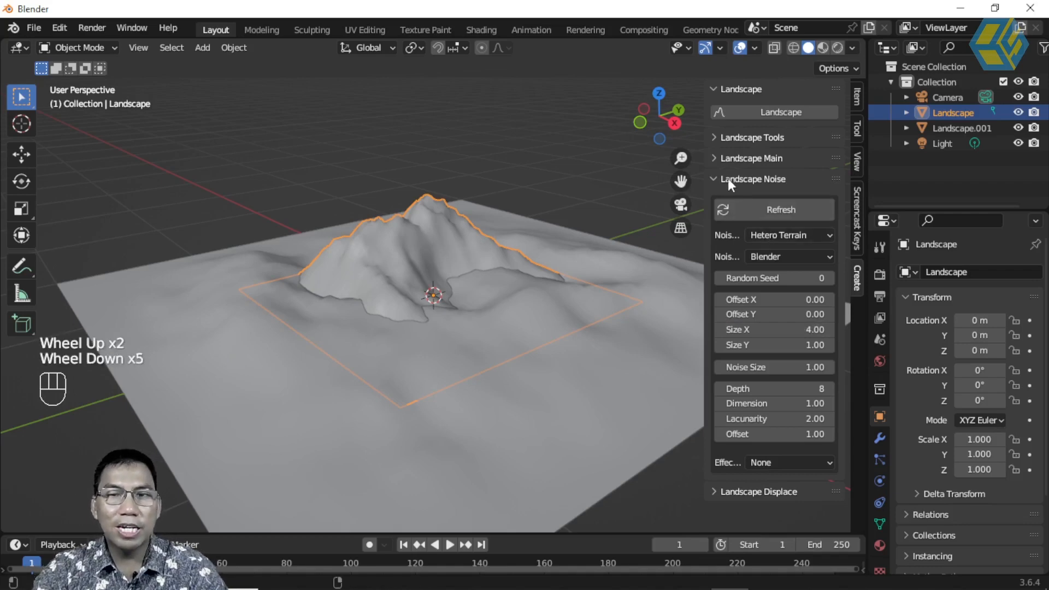
{"action": "left_click", "coordinate": [716, 158]}
{"action": "left_click", "coordinate": [769, 189]}
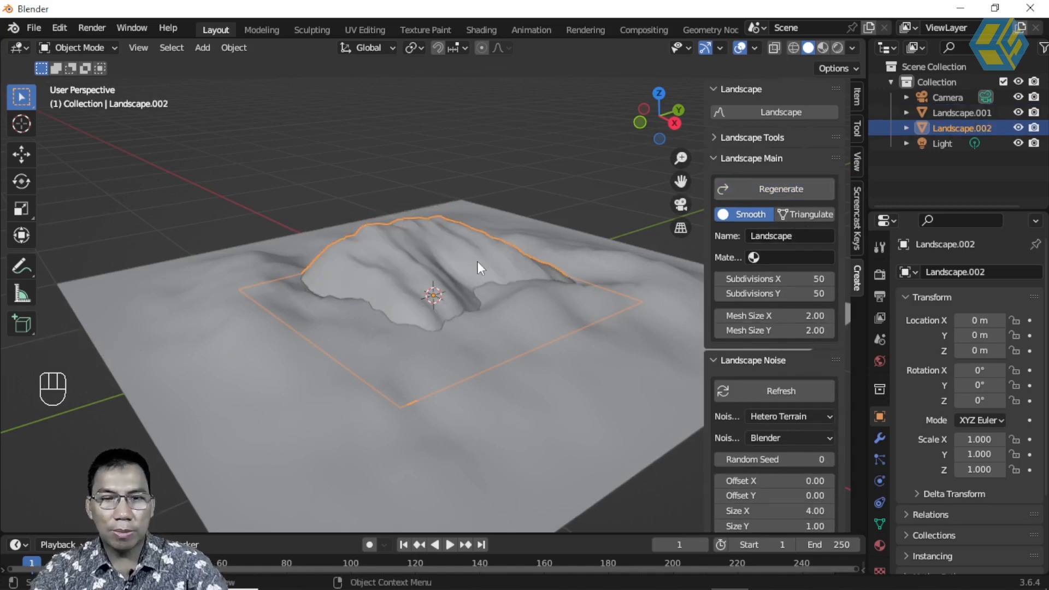
Step: Check which adjustable last-operation settings are offered for the regenerated mountain and the large base landscape
{"action": "key", "text": "F9"}
{"action": "left_click", "coordinate": [461, 248]}
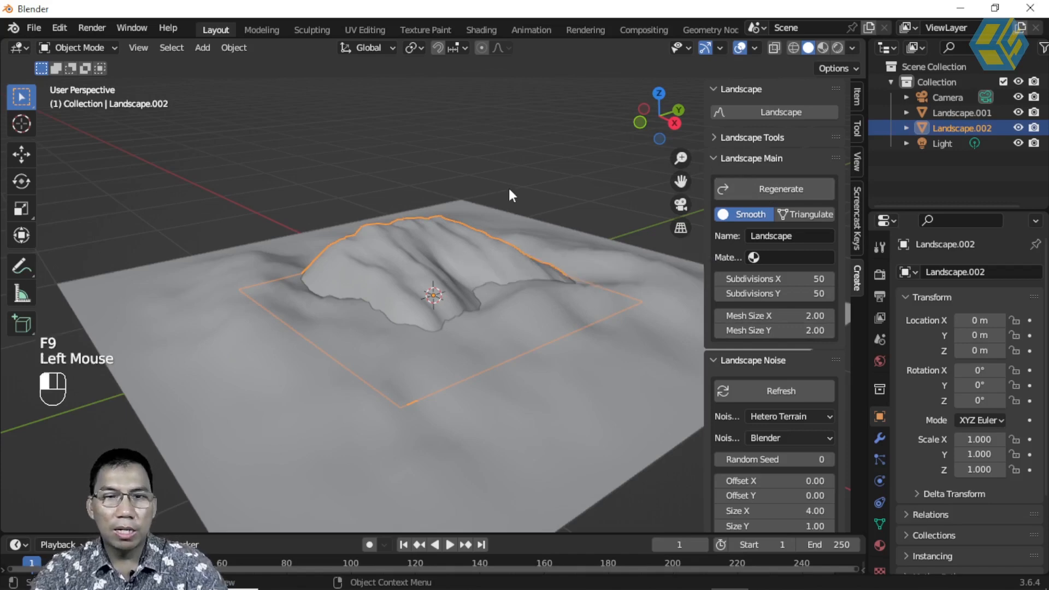
{"action": "left_click", "coordinate": [511, 195]}
{"action": "left_click", "coordinate": [482, 248]}
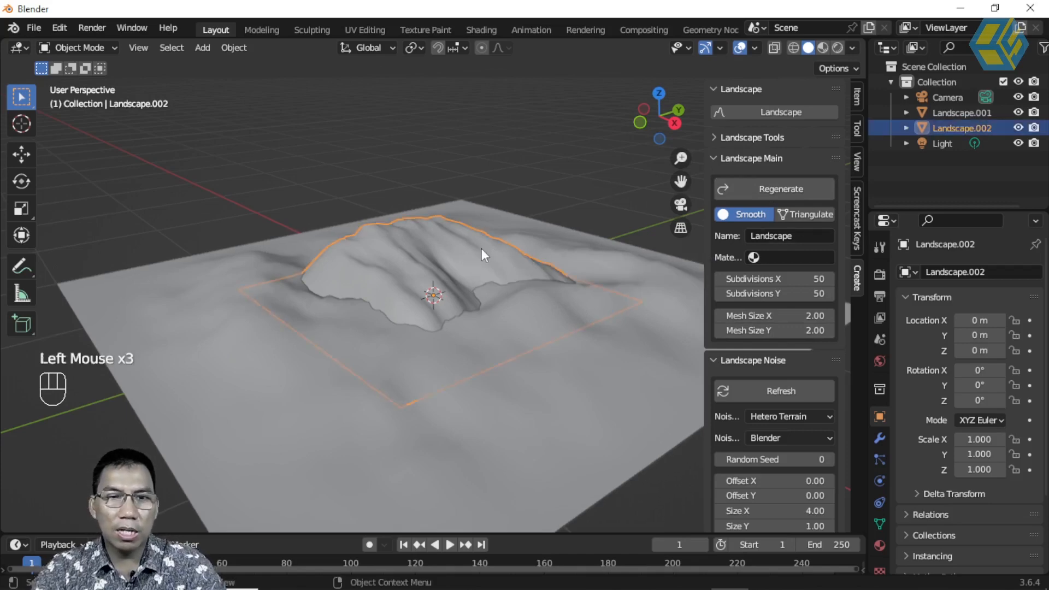
{"action": "key", "text": "F9"}
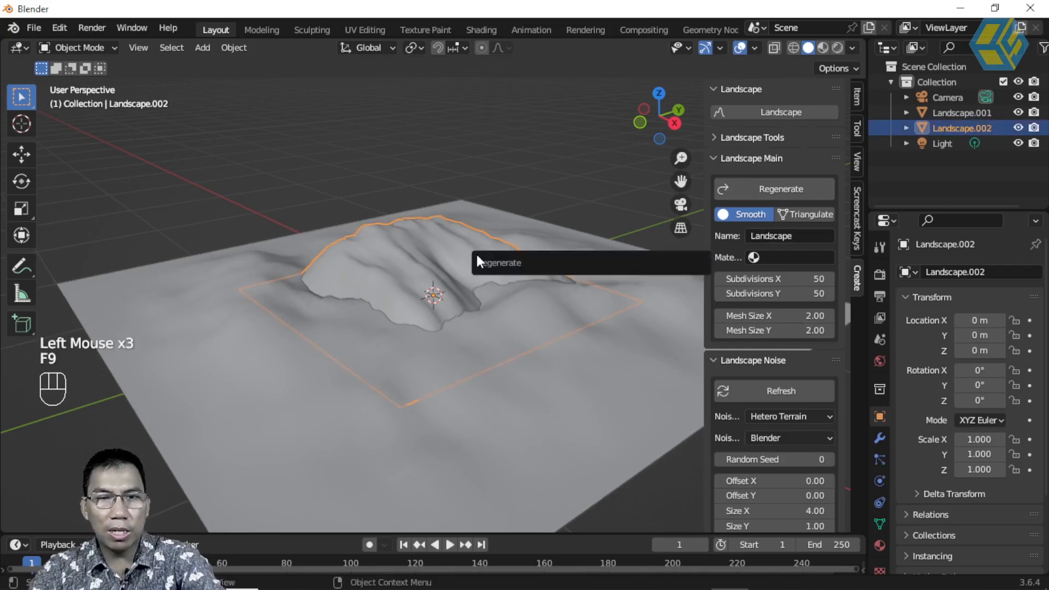
{"action": "left_click", "coordinate": [568, 251]}
{"action": "key", "text": "F9"}
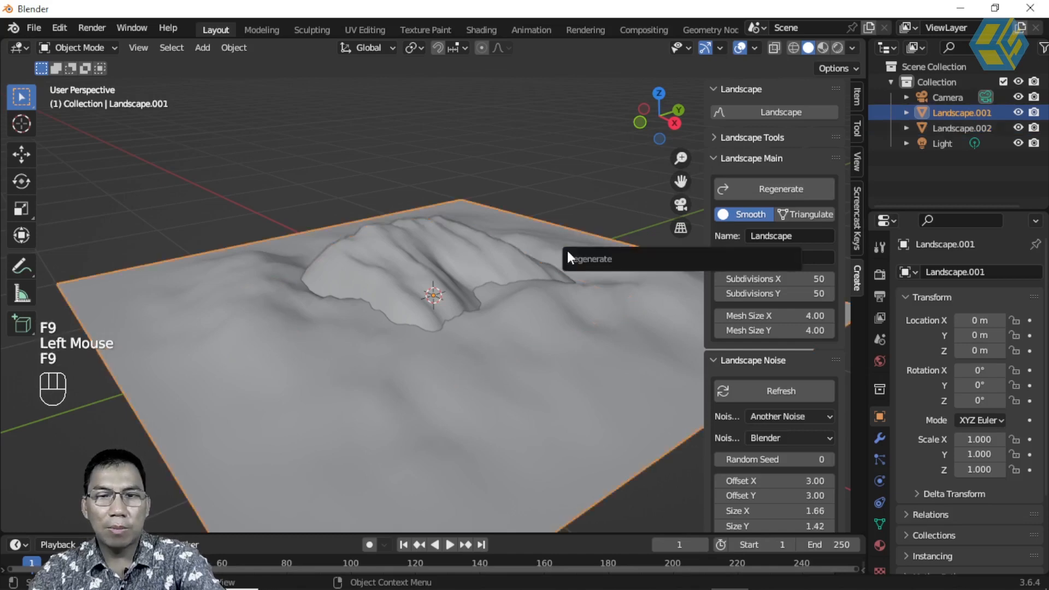
{"action": "left_click", "coordinate": [595, 194]}
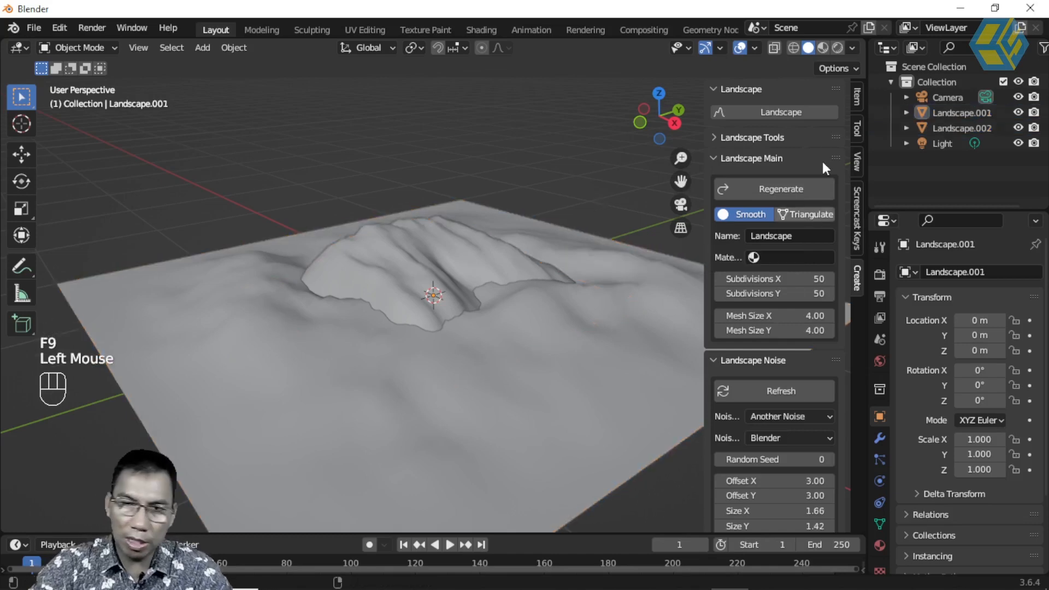
Step: Select the mountain, set its noise Size X to 1 and regenerate it
{"action": "left_click", "coordinate": [715, 158]}
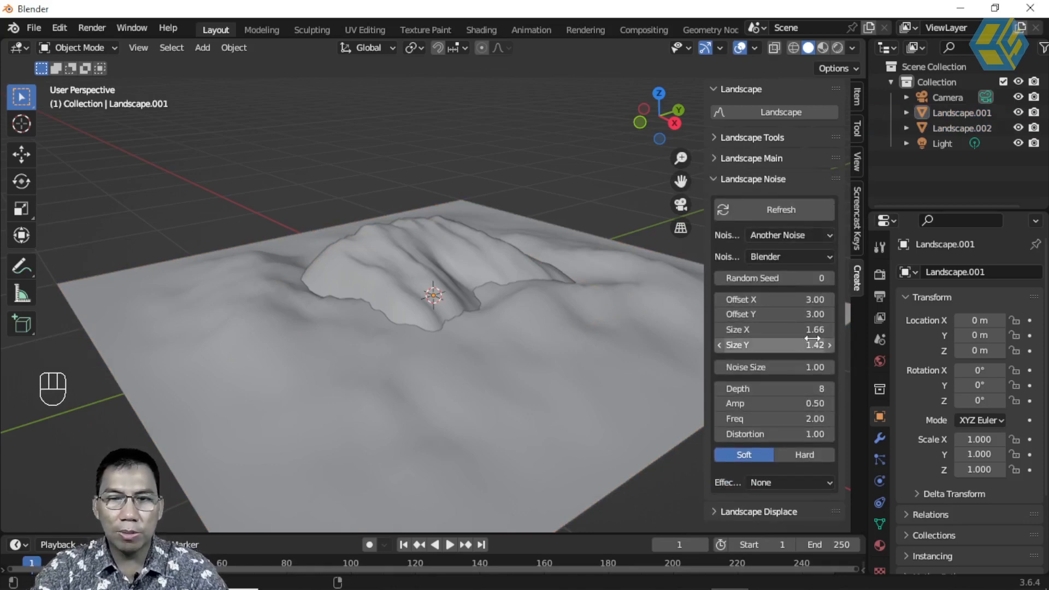
{"action": "left_click", "coordinate": [476, 255]}
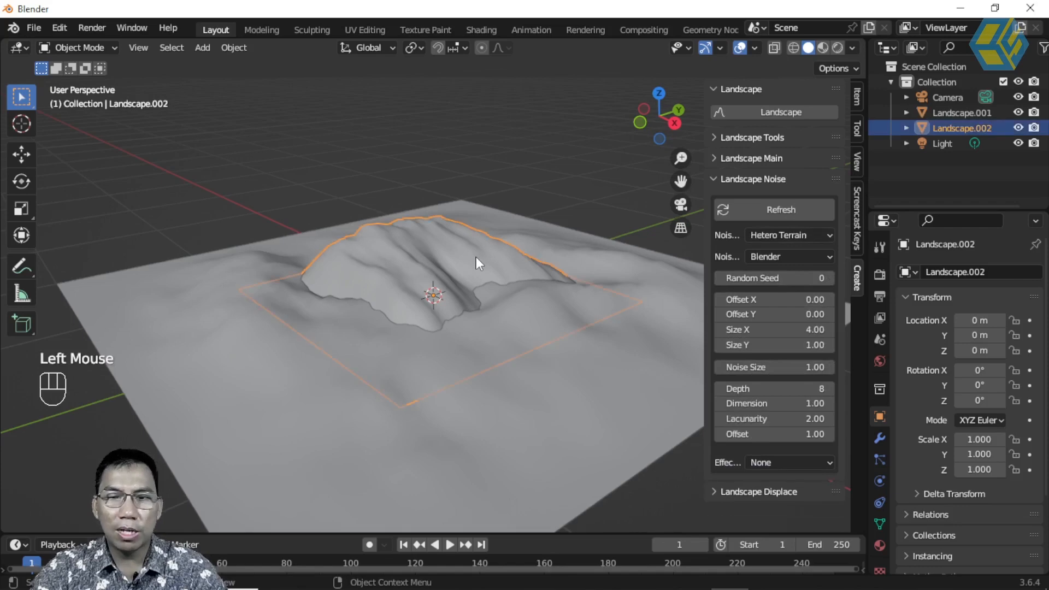
{"action": "double_click", "coordinate": [816, 330]}
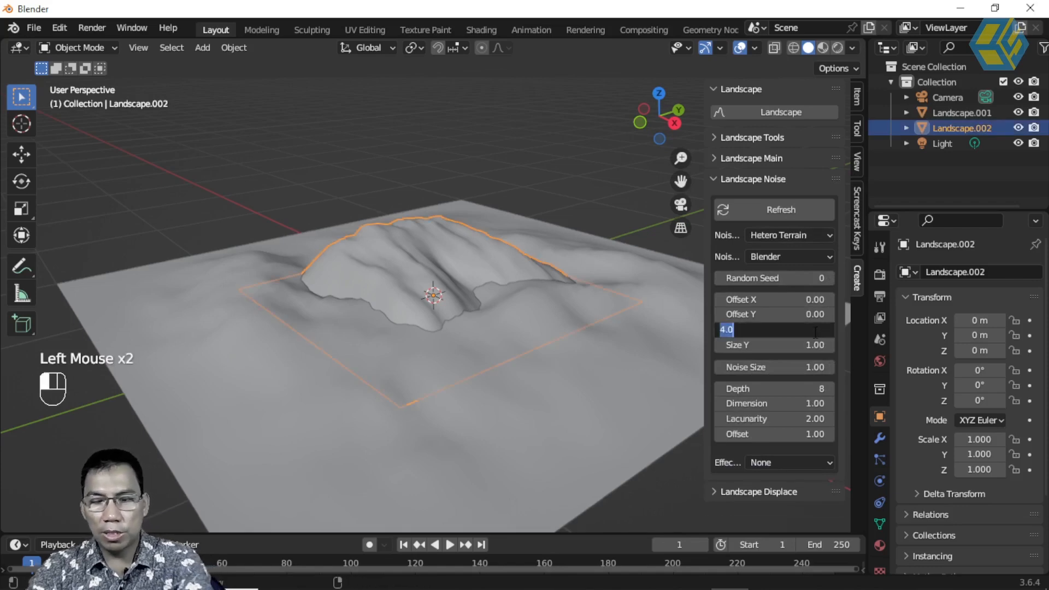
{"action": "key", "text": "Return"}
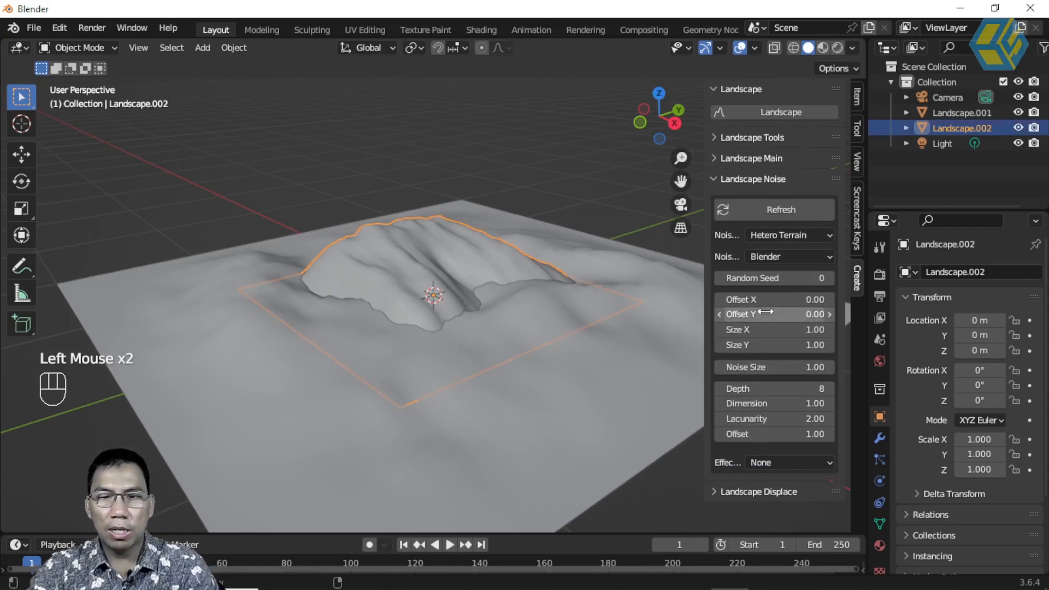
{"action": "left_click", "coordinate": [717, 158]}
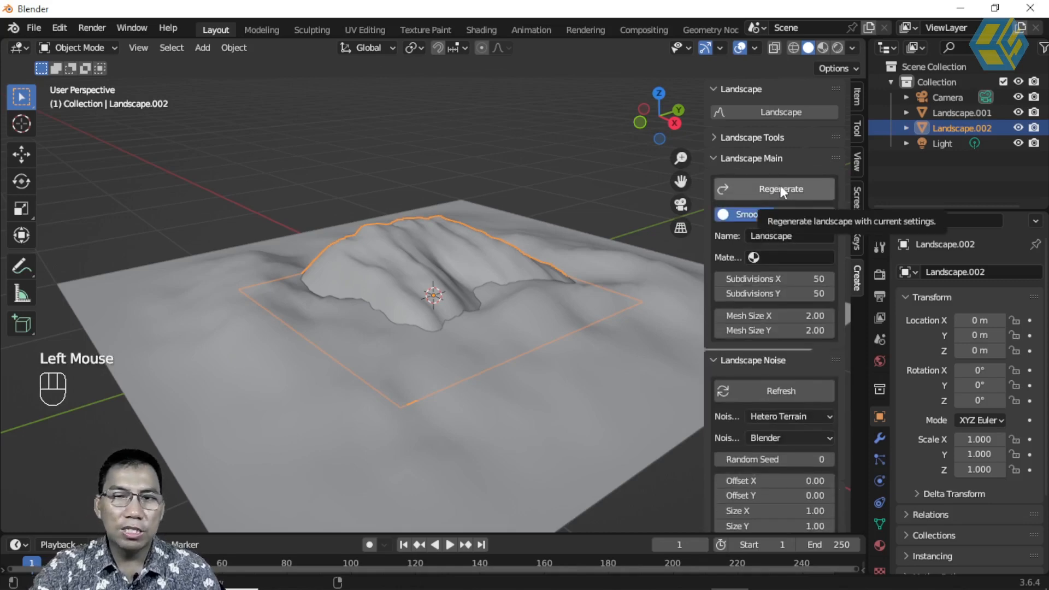
{"action": "left_click", "coordinate": [780, 189]}
Step: Deselect the mountain and hide the sidebar to inspect both landscapes unobstructed
{"action": "middle_click_drag", "start_coordinate": [478, 279], "coordinate": [541, 163]}
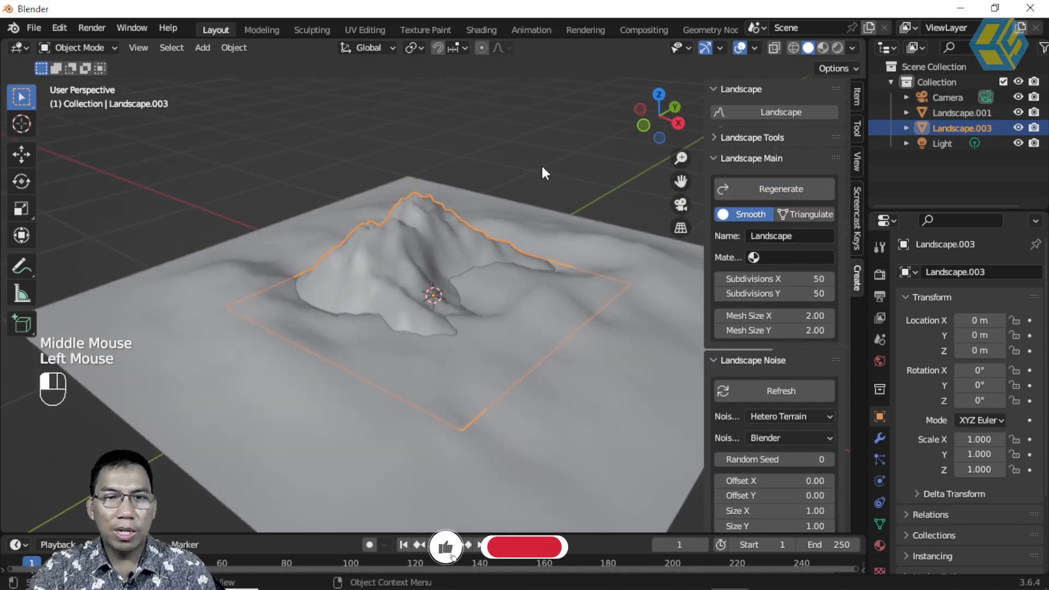
{"action": "left_click", "coordinate": [542, 168]}
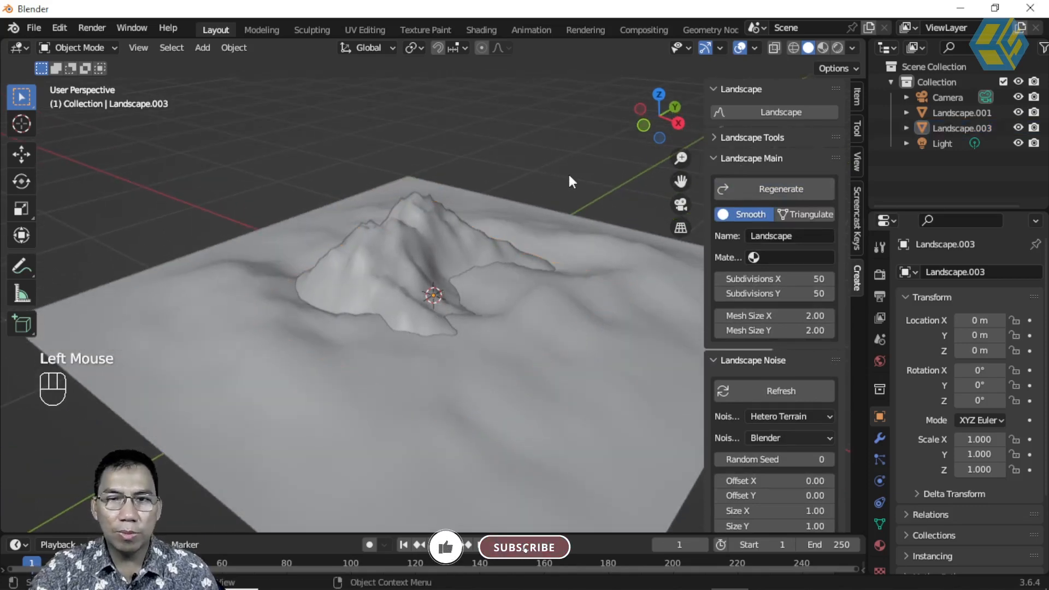
{"action": "key", "text": "n"}
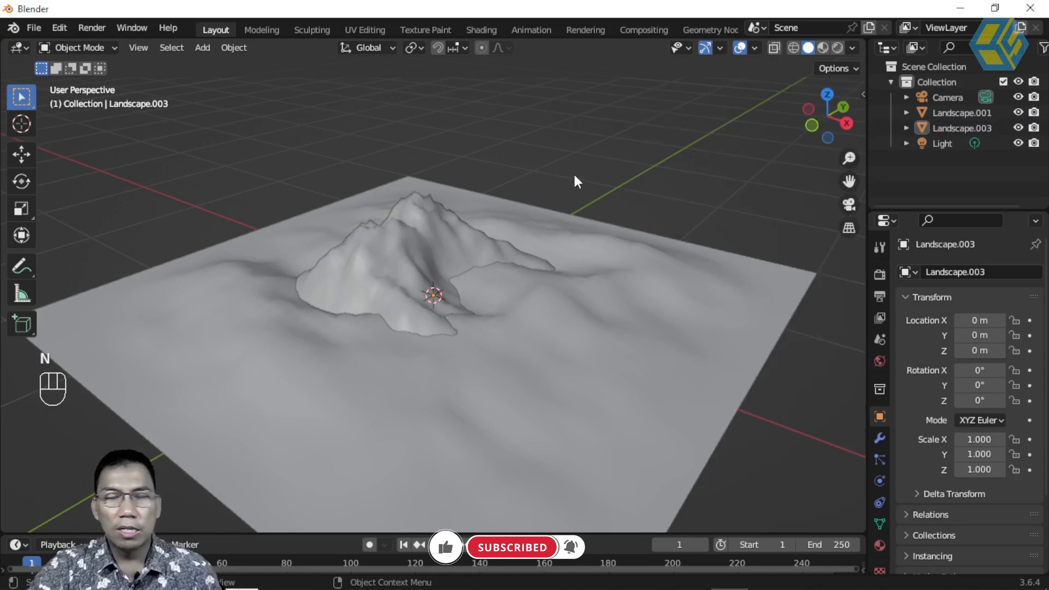
{"action": "middle_click_drag", "start_coordinate": [564, 197], "coordinate": [524, 216]}
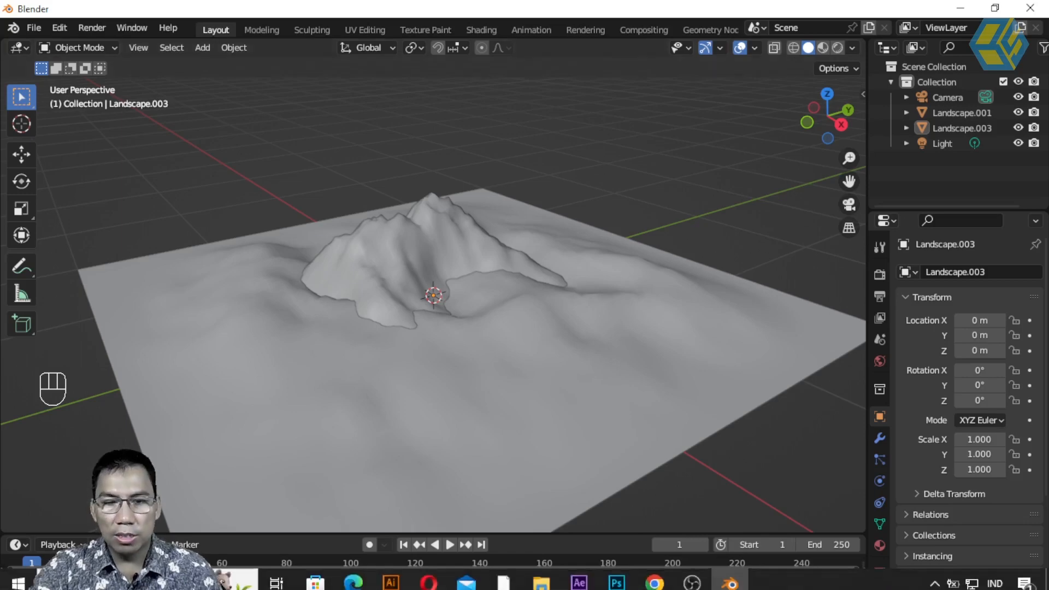
Step: Switch to Chrome and open the terrain category (Medan) of Poly Haven's textures
{"action": "left_click", "coordinate": [652, 577]}
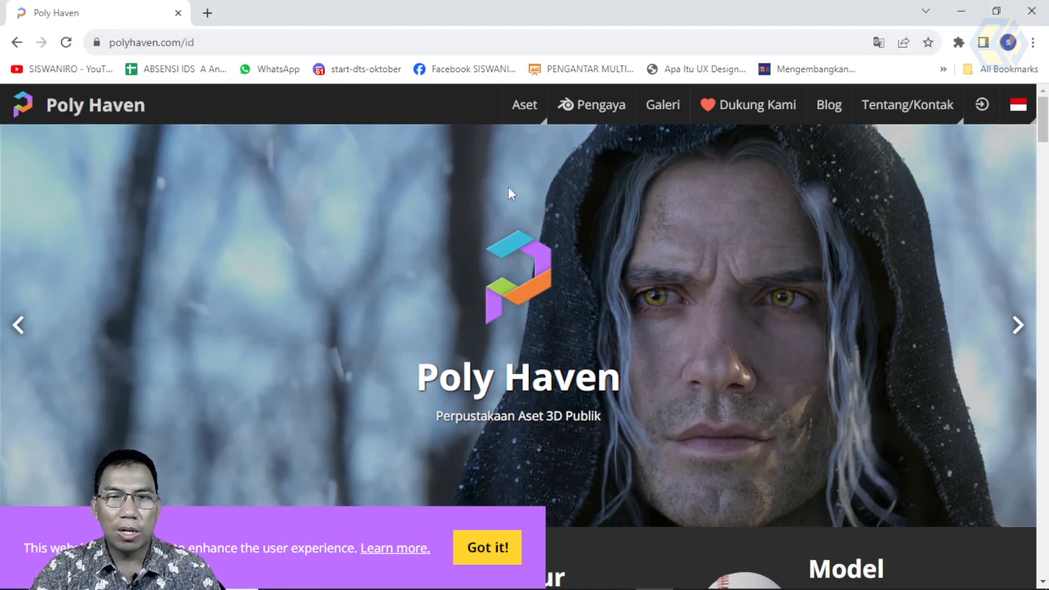
{"action": "left_click", "coordinate": [524, 105]}
{"action": "left_click", "coordinate": [501, 171]}
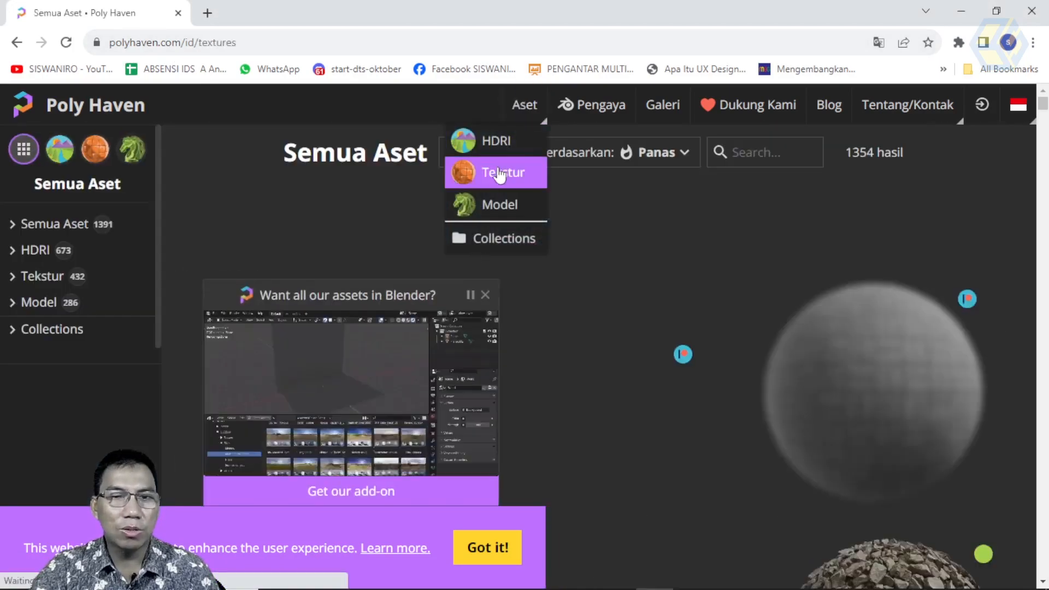
{"action": "left_click", "coordinate": [13, 282]}
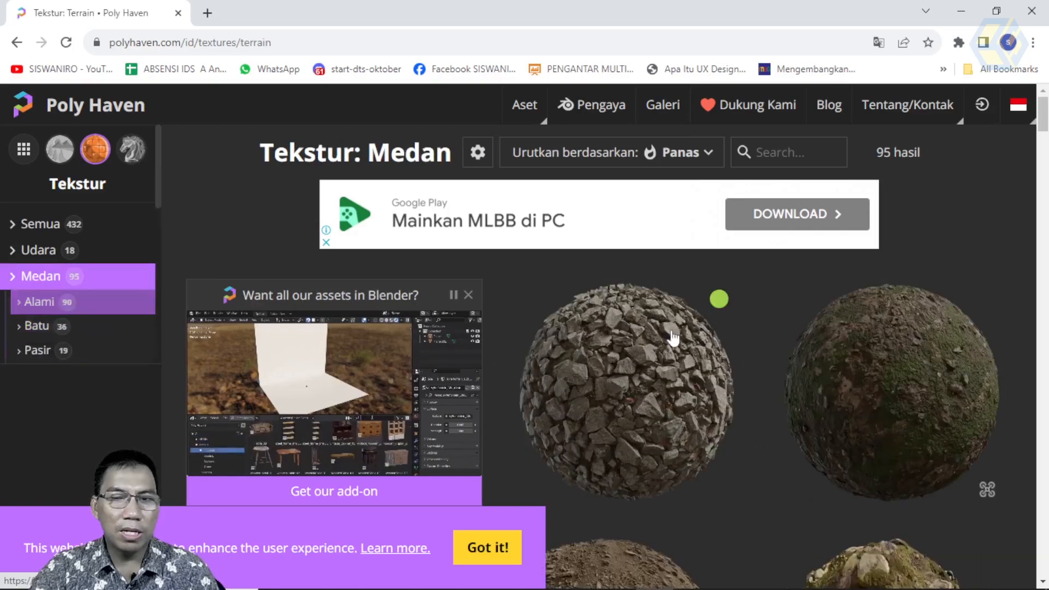
Step: Look through the rock and soil terrain textures on Poly Haven and return to Blender
{"action": "scroll", "coordinate": [672, 400], "scroll_direction": "down", "scroll_amount": 10}
{"action": "scroll", "coordinate": [628, 356], "scroll_direction": "down", "scroll_amount": 15}
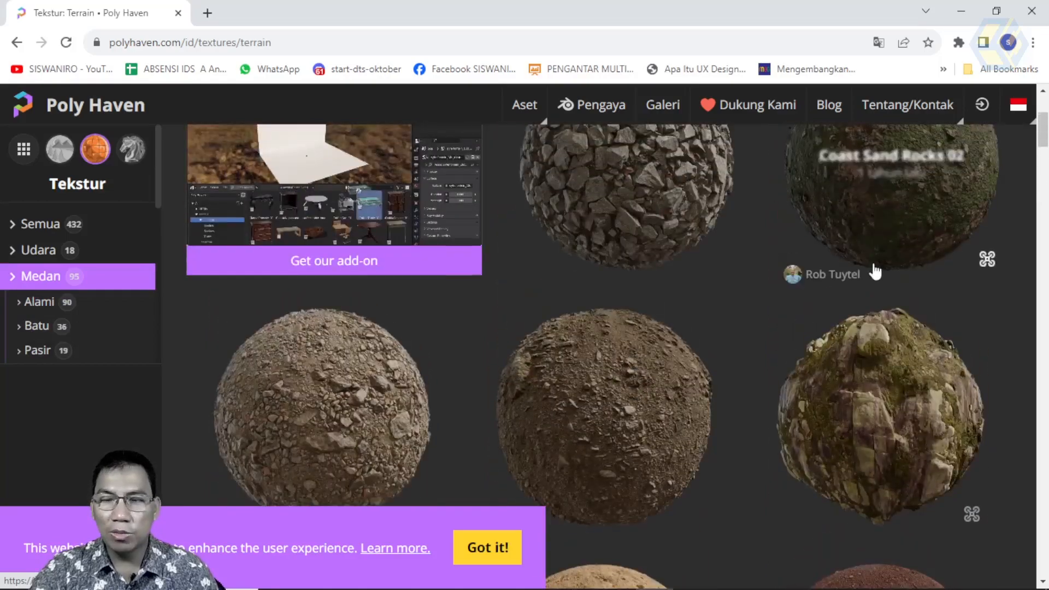
{"action": "scroll", "coordinate": [835, 336], "scroll_direction": "up", "scroll_amount": 5}
{"action": "scroll", "coordinate": [820, 345], "scroll_direction": "down", "scroll_amount": 6}
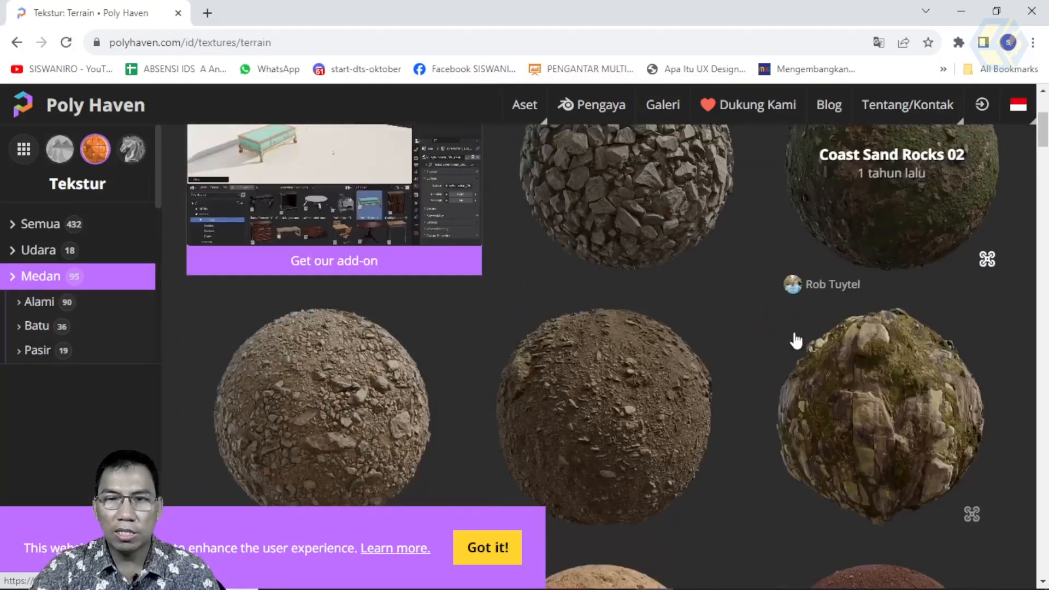
{"action": "scroll", "coordinate": [734, 234], "scroll_direction": "up", "scroll_amount": 2}
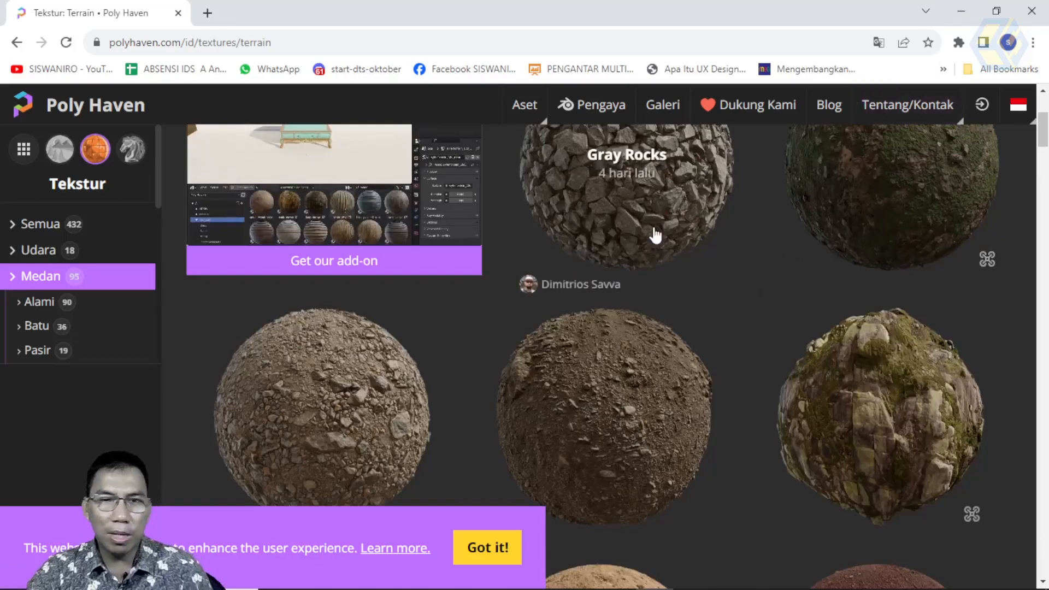
{"action": "left_click", "coordinate": [962, 10]}
Step: Select the large base landscape and create a new material for it
{"action": "middle_click_drag", "start_coordinate": [475, 319], "coordinate": [487, 322]}
{"action": "left_click", "coordinate": [578, 323]}
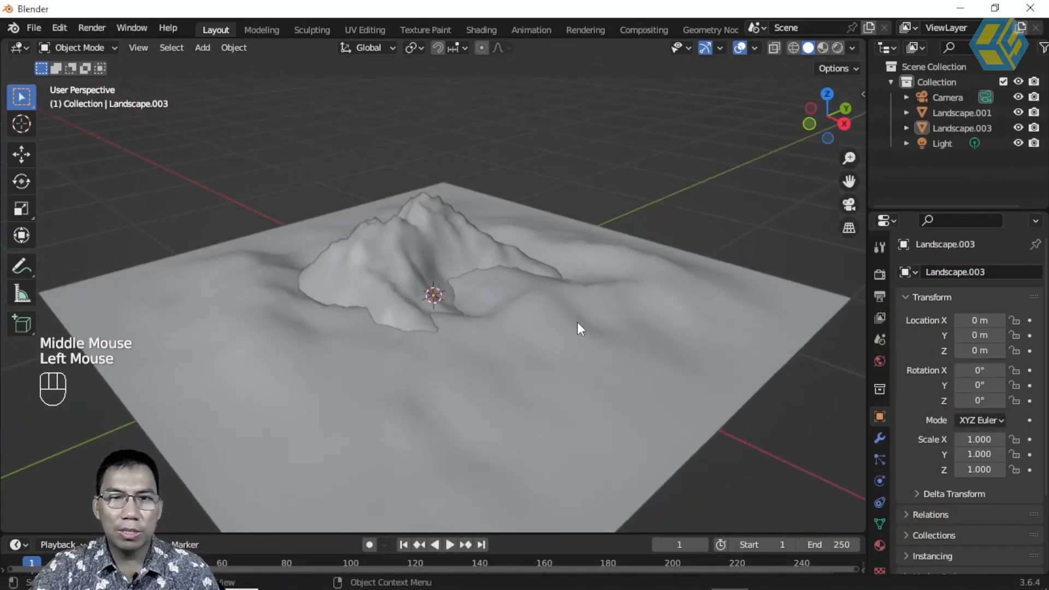
{"action": "left_click", "coordinate": [577, 324]}
{"action": "left_click", "coordinate": [717, 192]}
{"action": "left_click", "coordinate": [673, 313]}
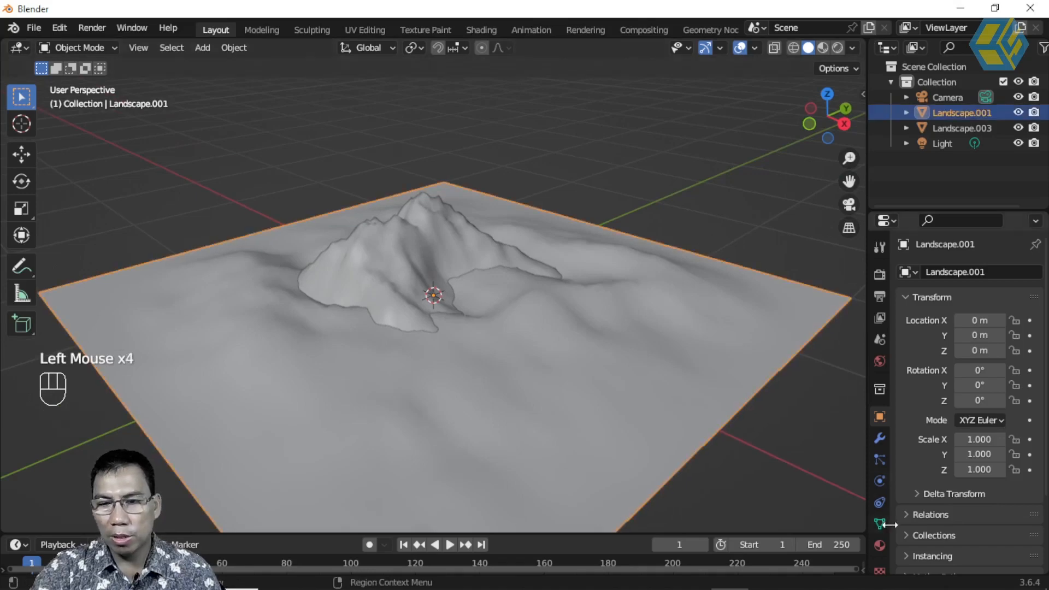
{"action": "left_click", "coordinate": [880, 546]}
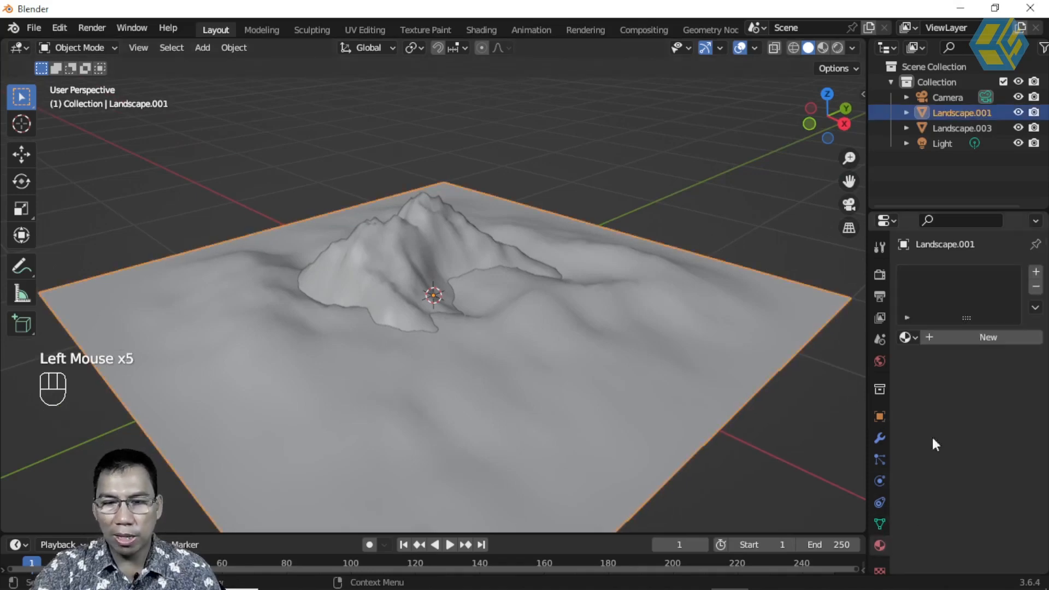
{"action": "left_click", "coordinate": [976, 340]}
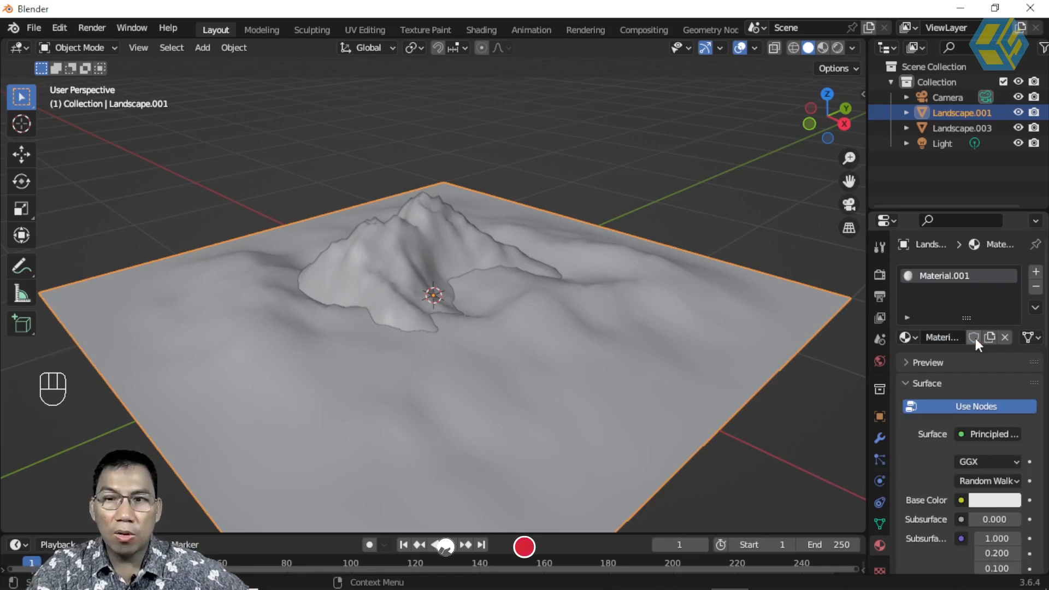
Step: Widen the properties editor and assign an Image Texture to the new material's Base Color
{"action": "left_click_drag", "start_coordinate": [865, 372], "coordinate": [807, 366]}
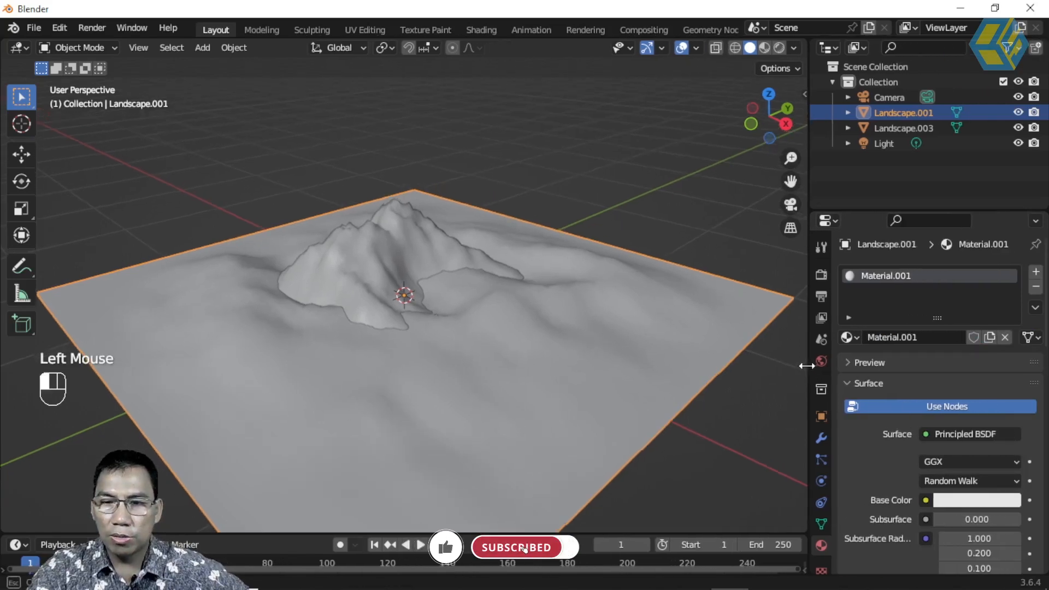
{"action": "left_click", "coordinate": [926, 500]}
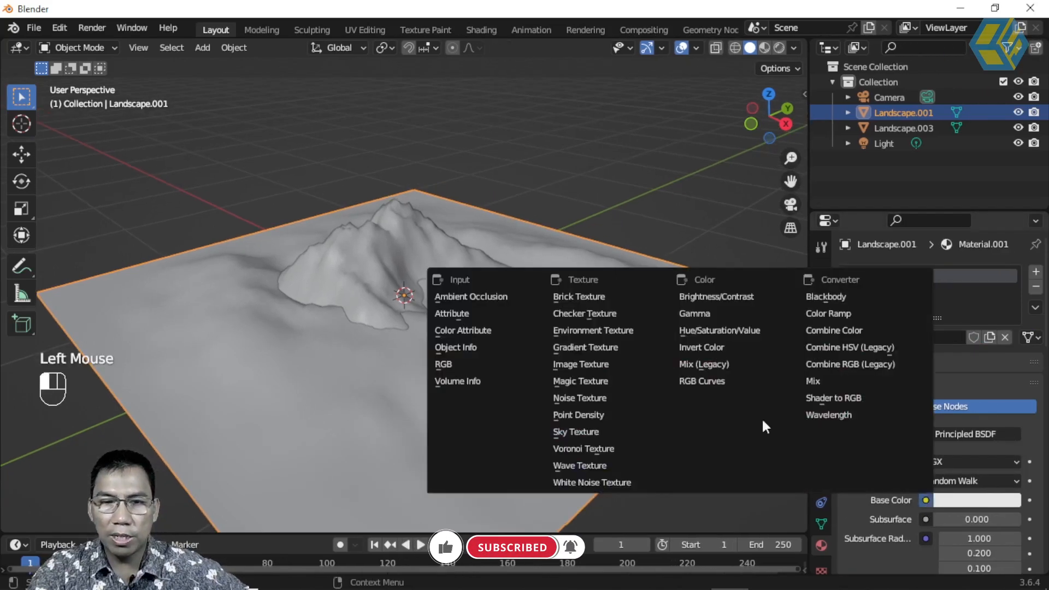
{"action": "left_click", "coordinate": [582, 364]}
Step: Browse for the texture image in the textures folder of rock_wall_10_4k.blend, showing the files as thumbnails
{"action": "left_click", "coordinate": [999, 517]}
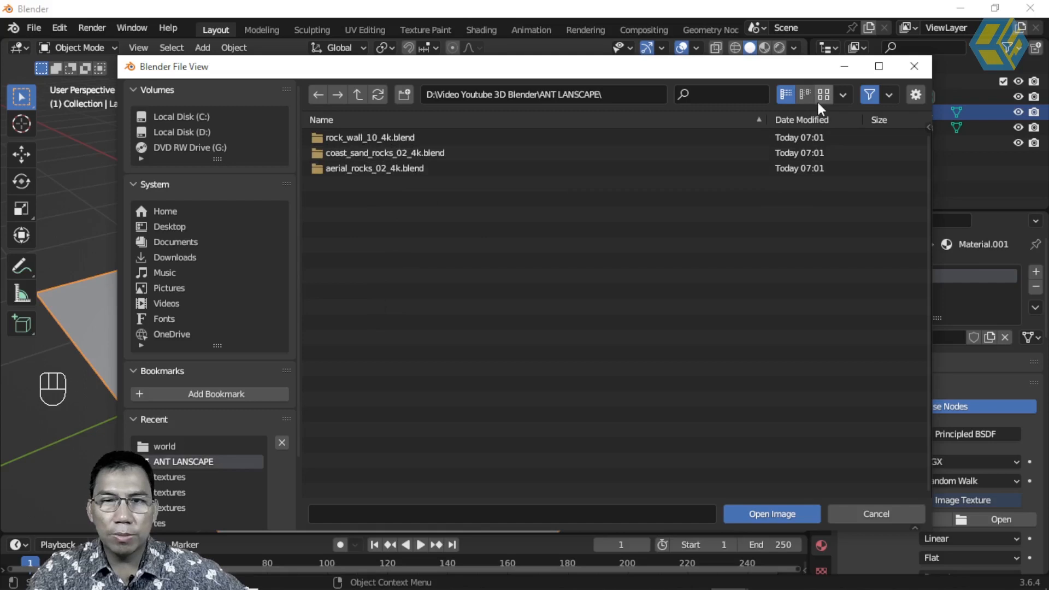
{"action": "double_click", "coordinate": [398, 141]}
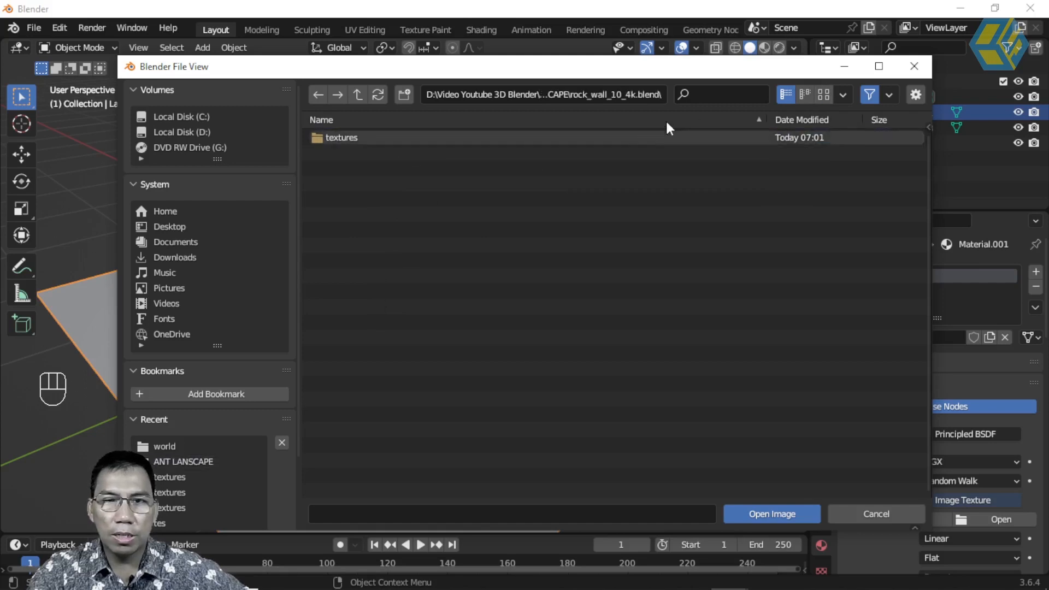
{"action": "double_click", "coordinate": [426, 137]}
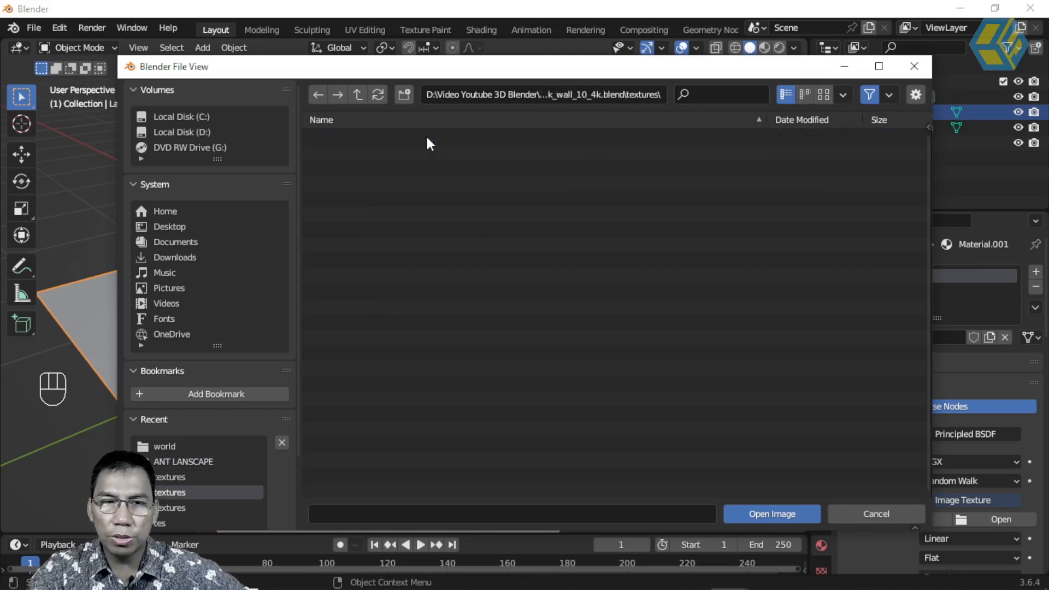
{"action": "left_click", "coordinate": [825, 94]}
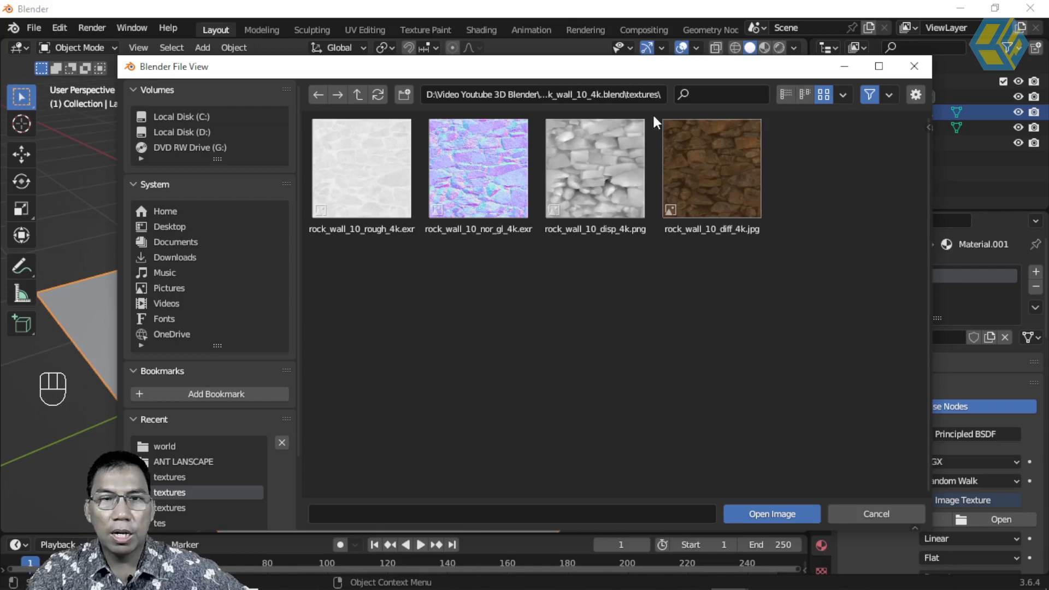
Step: Load coast_sand_rocks_02_diff_4k.jpg from the coast_sand_rocks_02_4k.blend textures folder as the base landscape's Base Color image
{"action": "left_click", "coordinate": [358, 95]}
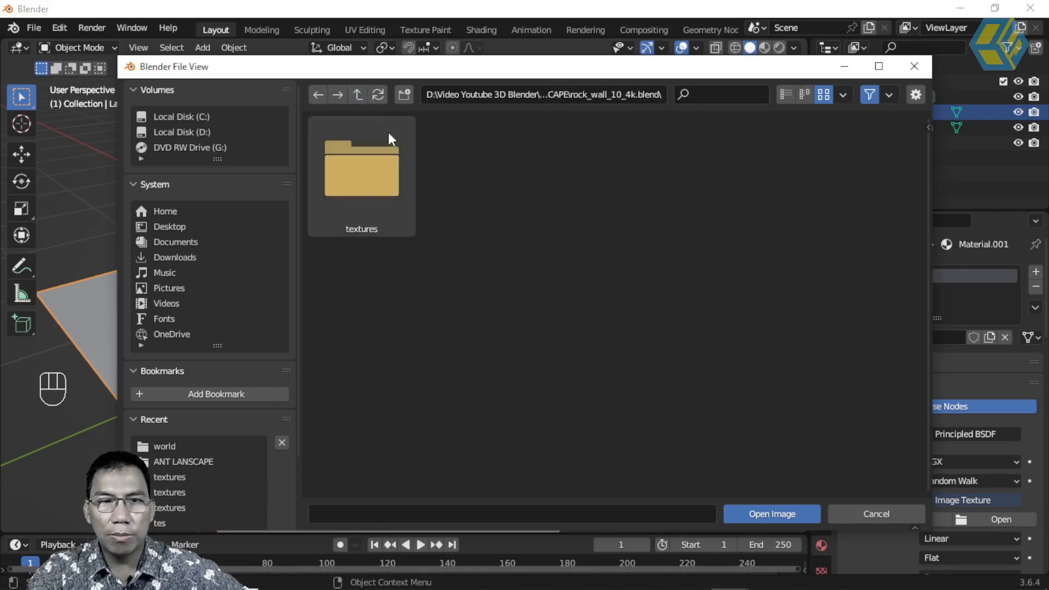
{"action": "left_click", "coordinate": [353, 93]}
{"action": "double_click", "coordinate": [461, 184]}
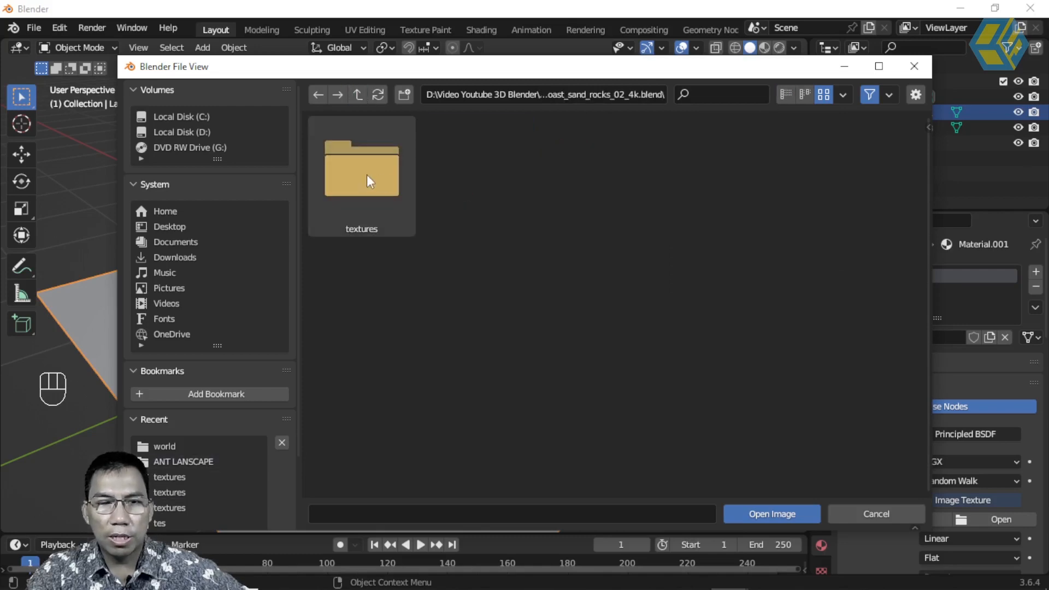
{"action": "double_click", "coordinate": [367, 176]}
{"action": "left_click", "coordinate": [699, 172]}
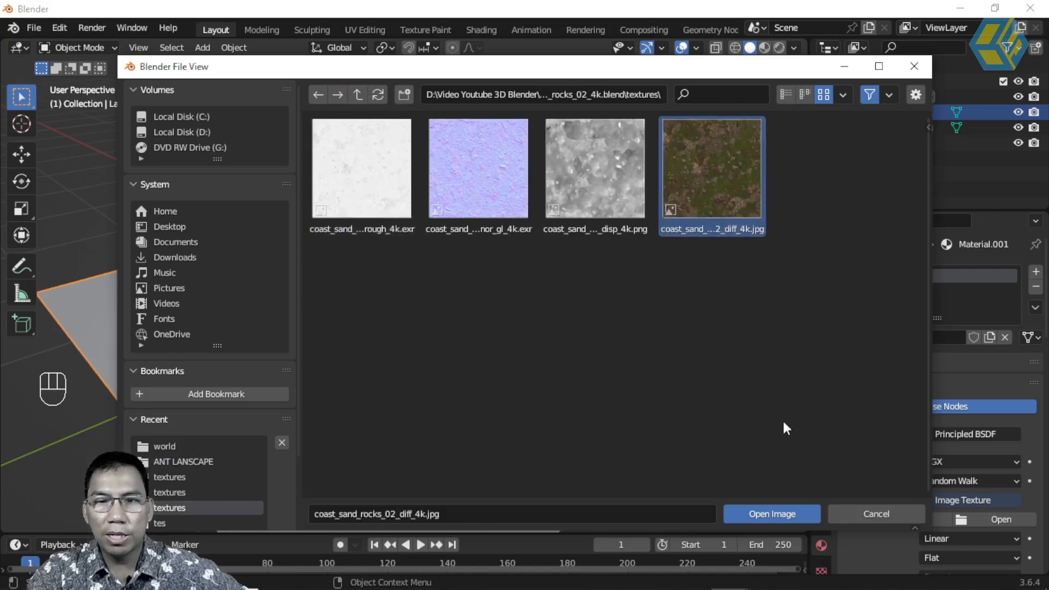
{"action": "left_click_drag", "start_coordinate": [635, 74], "coordinate": [542, 84]}
{"action": "left_click", "coordinate": [689, 525]}
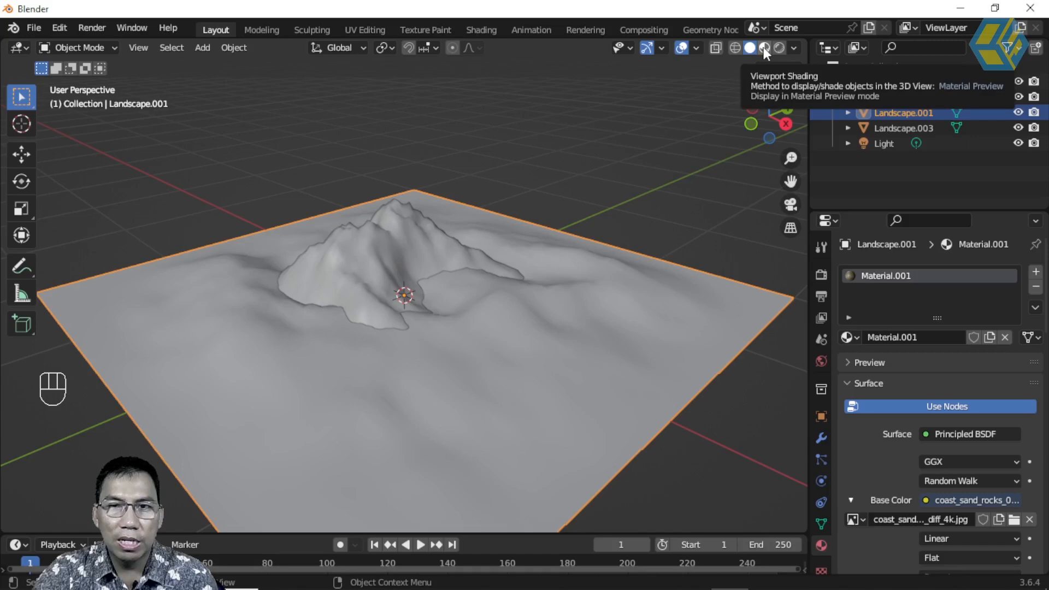
Step: Check the base landscape's texture in Material Preview shading, return to Solid shading and keep the base landscape selected
{"action": "left_click", "coordinate": [764, 48]}
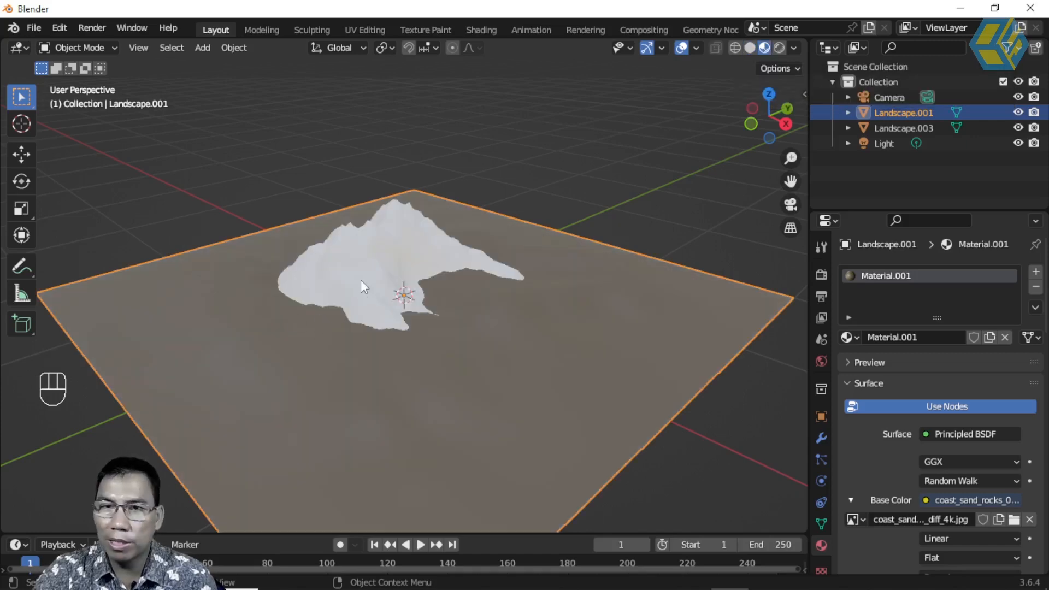
{"action": "left_click", "coordinate": [752, 48]}
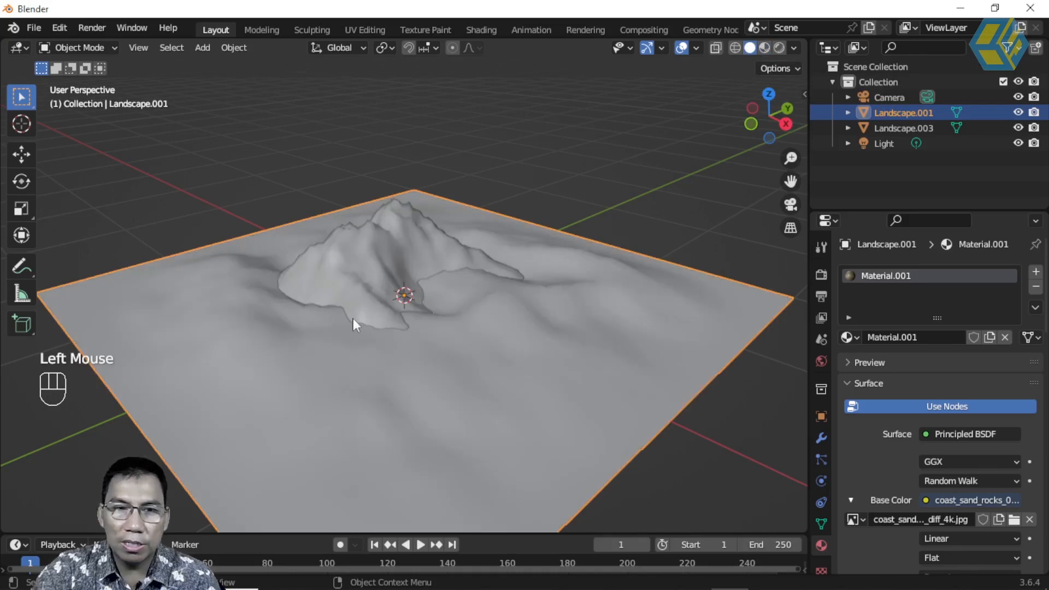
{"action": "left_click", "coordinate": [679, 164]}
{"action": "left_click", "coordinate": [647, 283]}
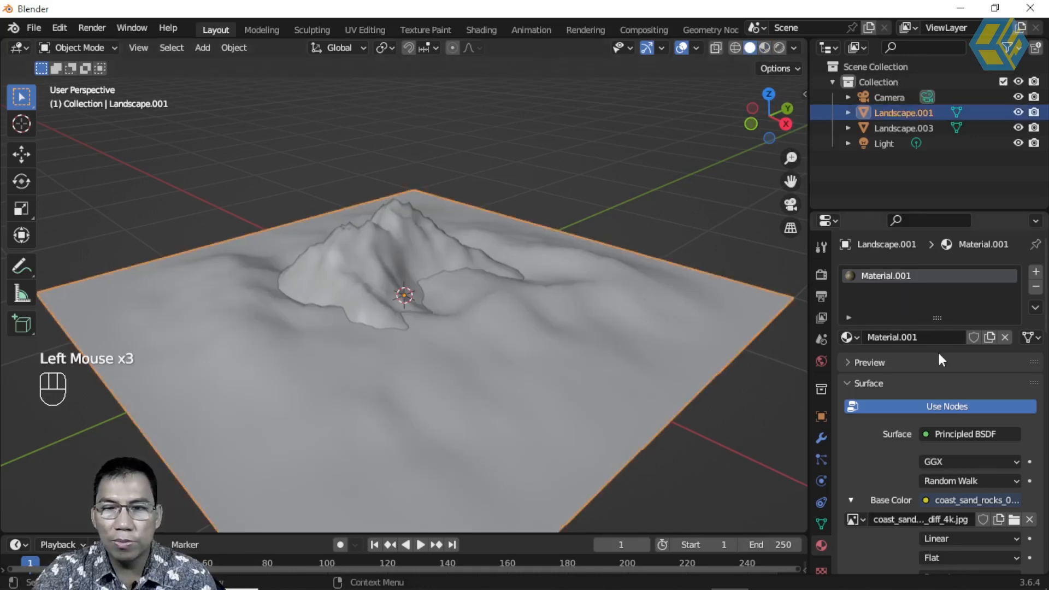
Step: Select the mountain landscape, create a new material for it and assign an Image Texture to its Base Color
{"action": "left_click", "coordinate": [419, 251]}
{"action": "left_click", "coordinate": [414, 252]}
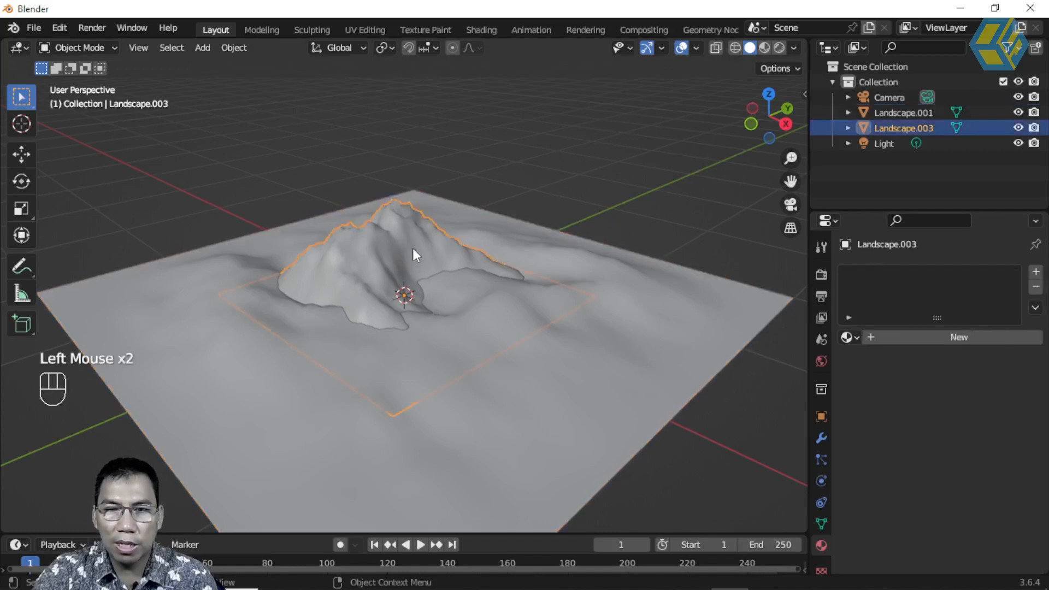
{"action": "left_click", "coordinate": [988, 340]}
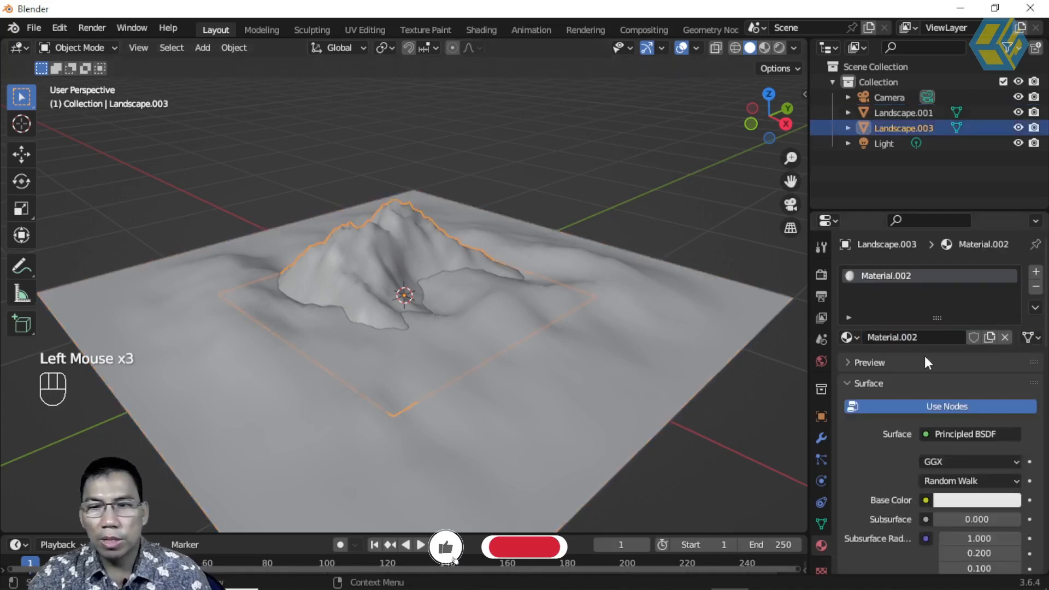
{"action": "left_click", "coordinate": [926, 501]}
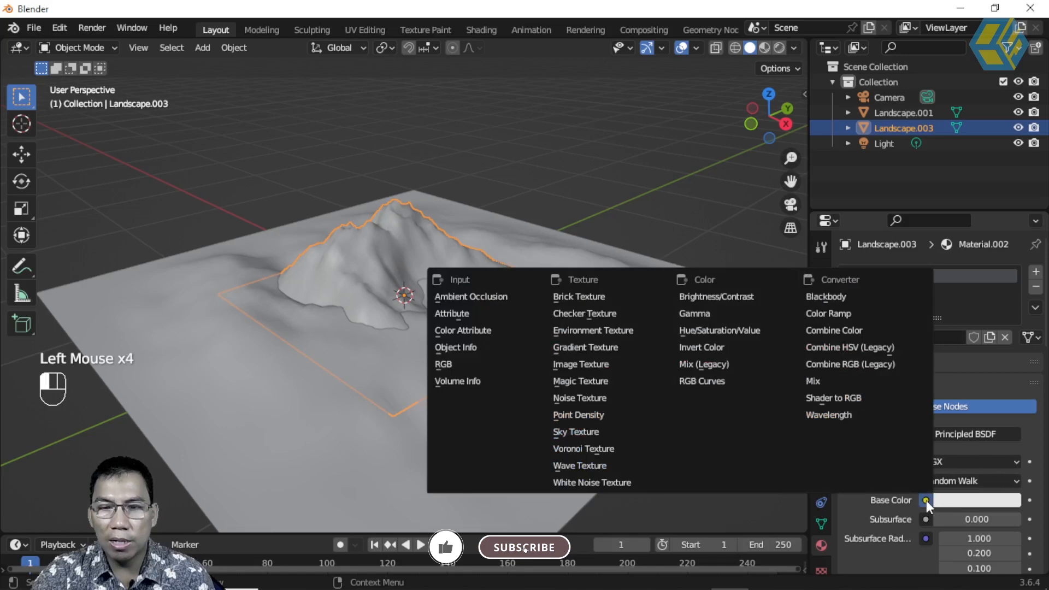
{"action": "left_click", "coordinate": [598, 365]}
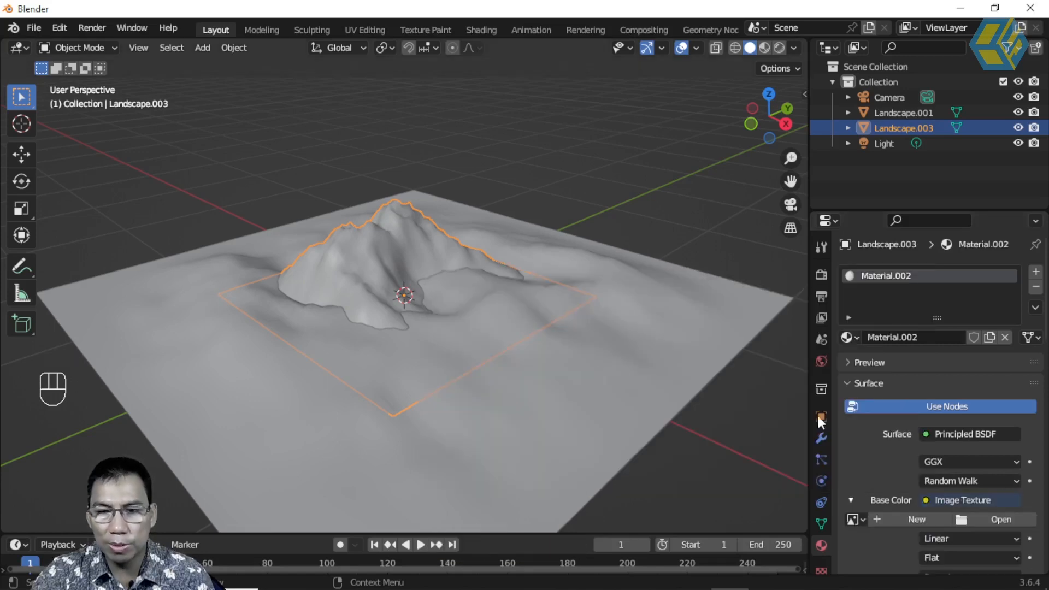
Step: Load aerial_rocks_02_diff_4k.jpg from the aerial_rocks_02_4k.blend textures folder as the mountain's Base Color image, browsing with thumbnails
{"action": "left_click", "coordinate": [1006, 518]}
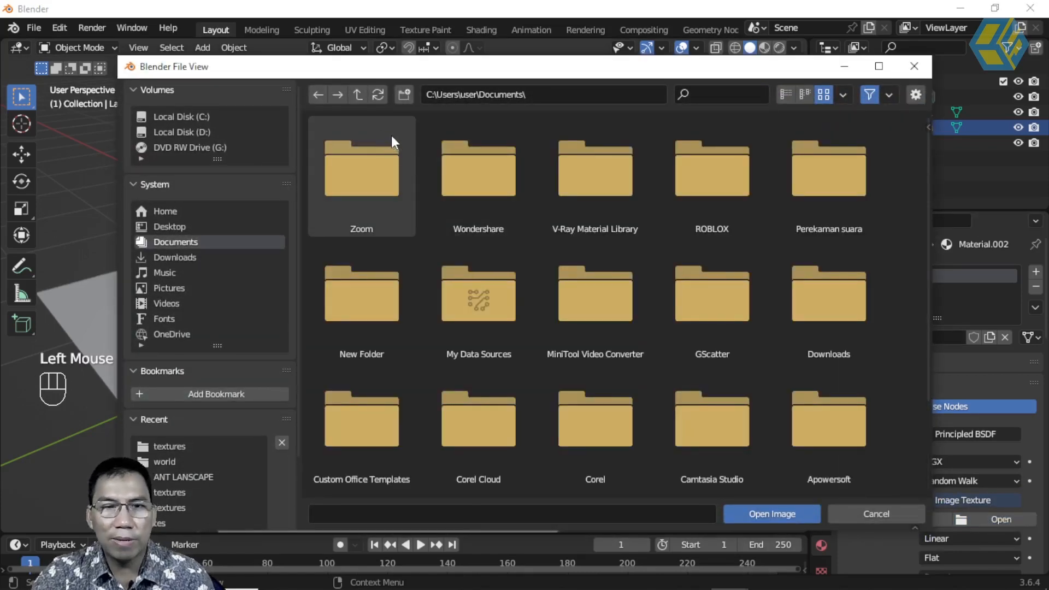
{"action": "left_click", "coordinate": [318, 94]}
{"action": "left_click", "coordinate": [402, 136]}
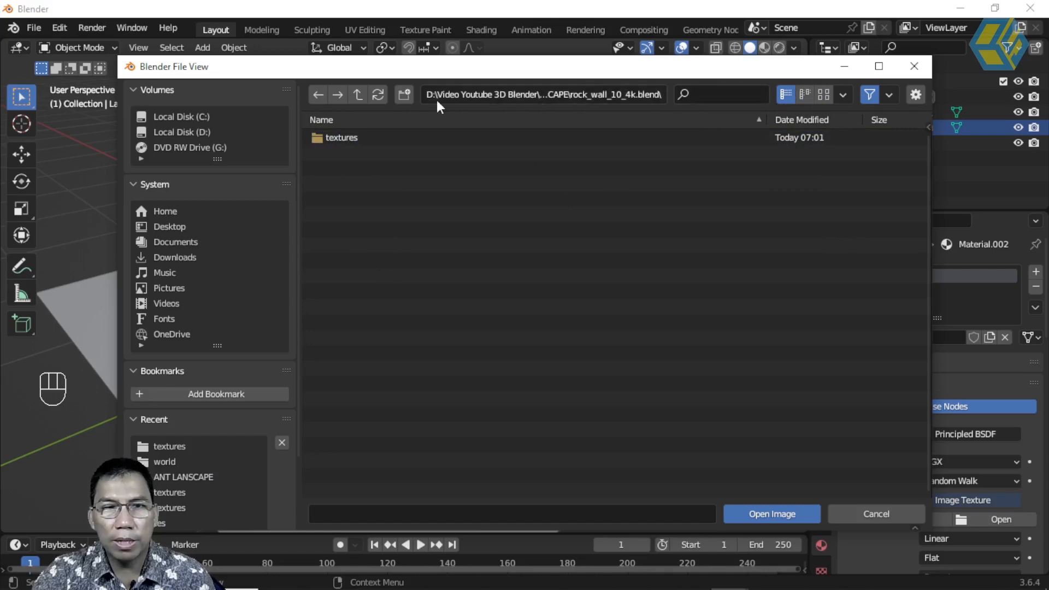
{"action": "left_click", "coordinate": [359, 95]}
{"action": "left_click", "coordinate": [401, 168]}
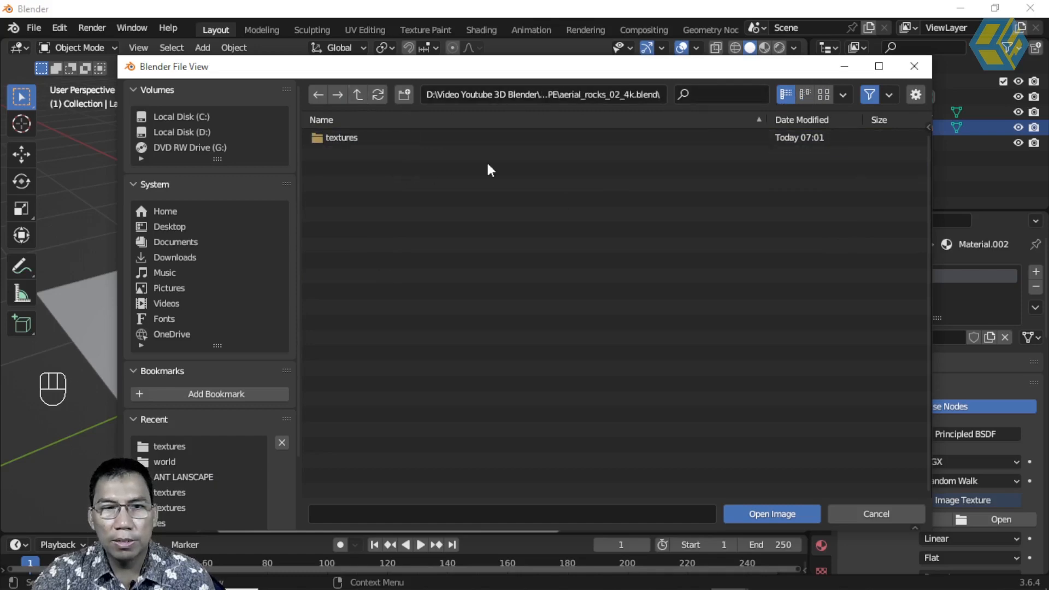
{"action": "left_click", "coordinate": [367, 138]}
{"action": "left_click", "coordinate": [824, 94]}
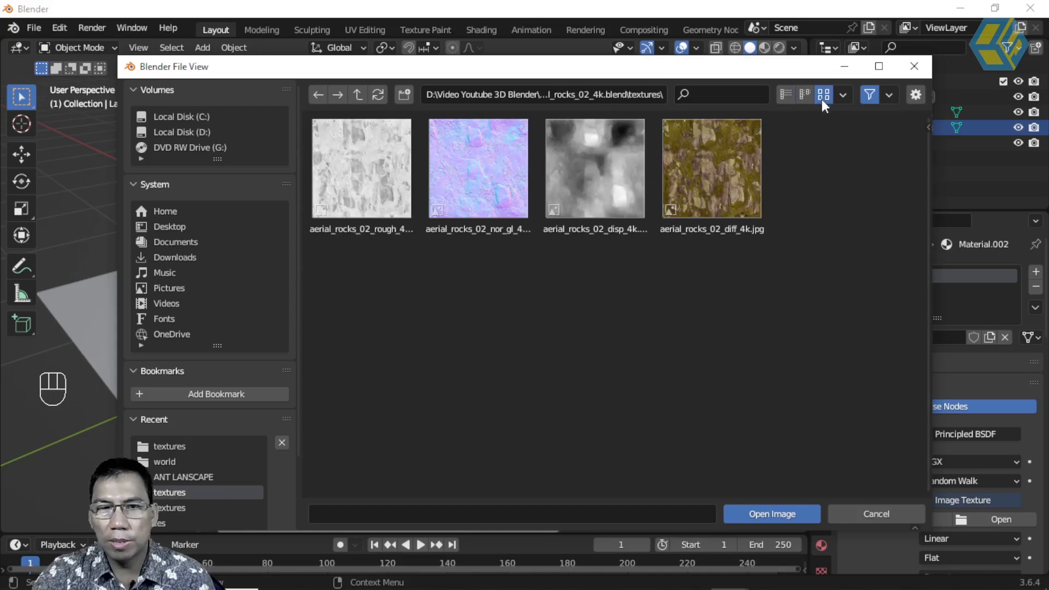
{"action": "left_click", "coordinate": [731, 197]}
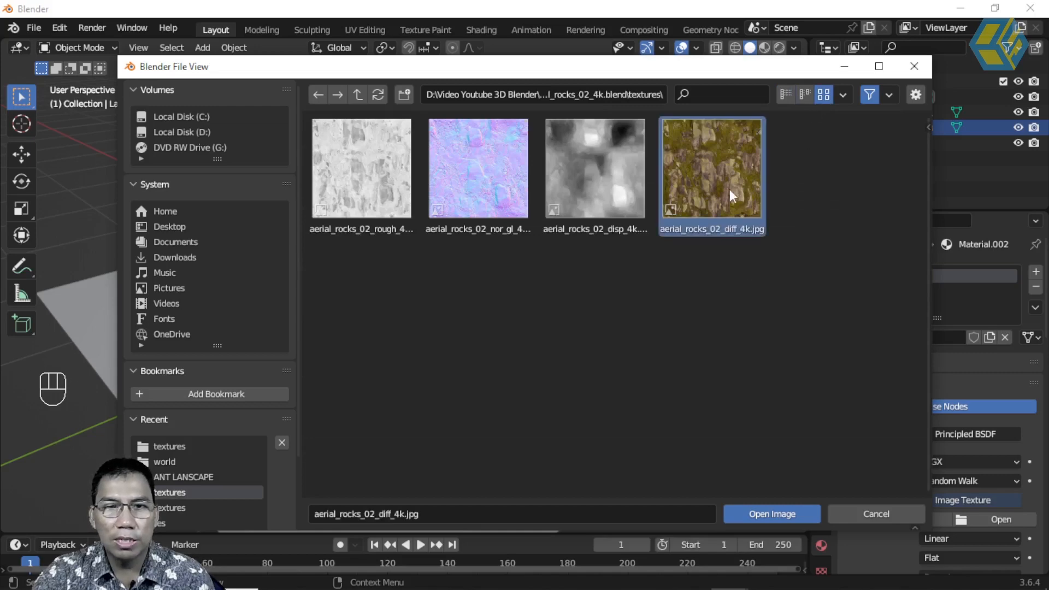
{"action": "left_click", "coordinate": [772, 512]}
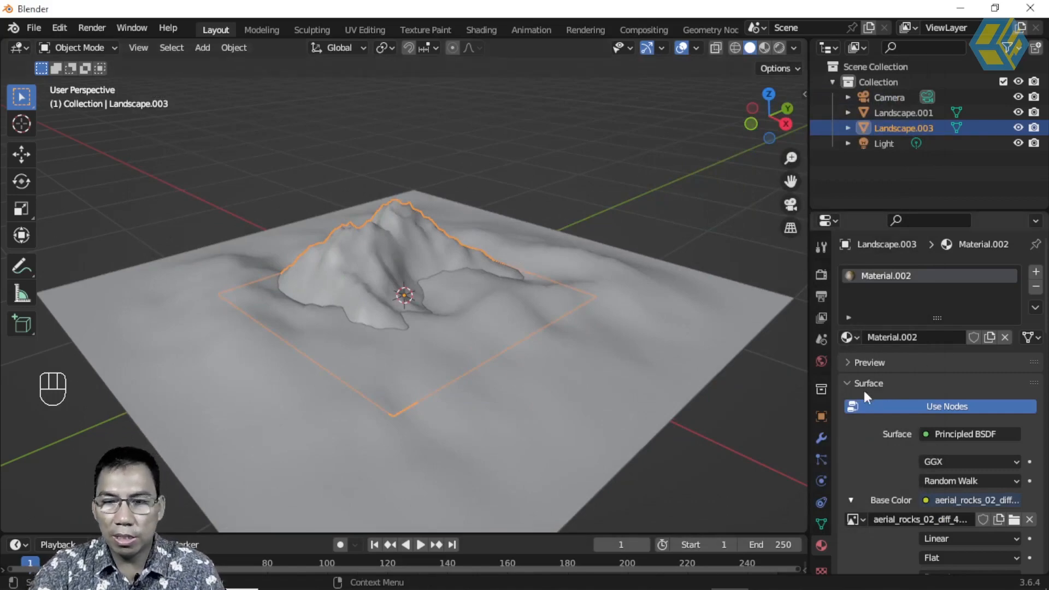
Step: Widen the 3D viewport and inspect both textured landscapes in Material Preview and Rendered shading, returning to Solid shading
{"action": "left_click_drag", "start_coordinate": [810, 186], "coordinate": [897, 182]}
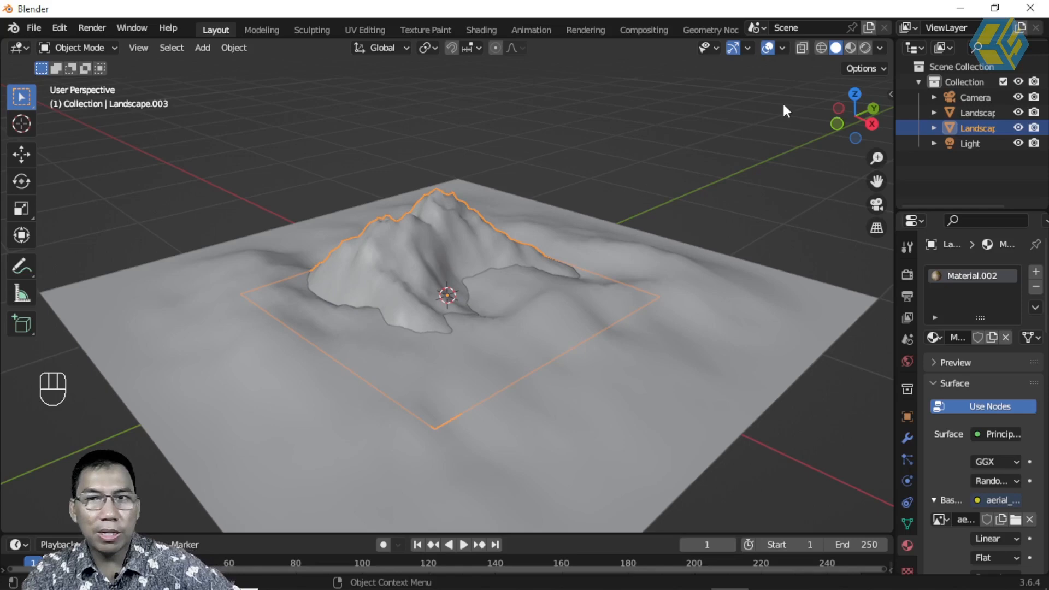
{"action": "left_click", "coordinate": [850, 48]}
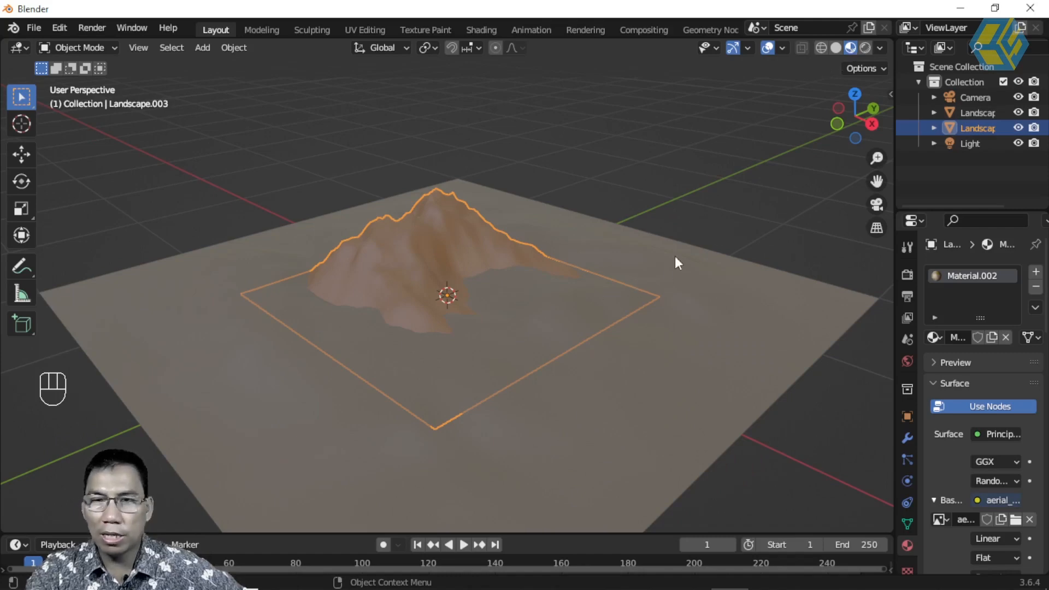
{"action": "left_click", "coordinate": [866, 48]}
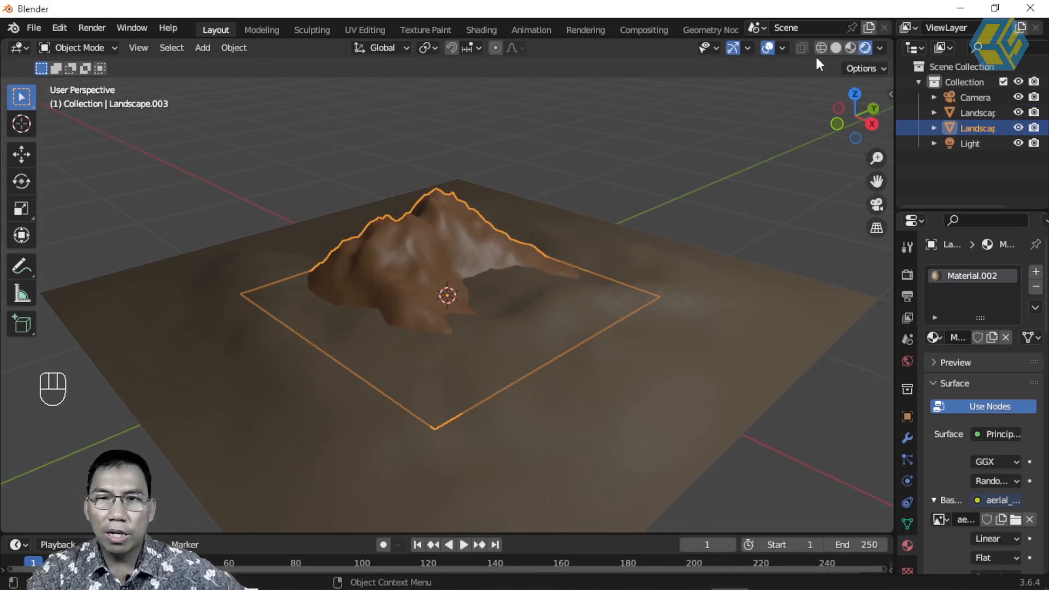
{"action": "left_click", "coordinate": [837, 48]}
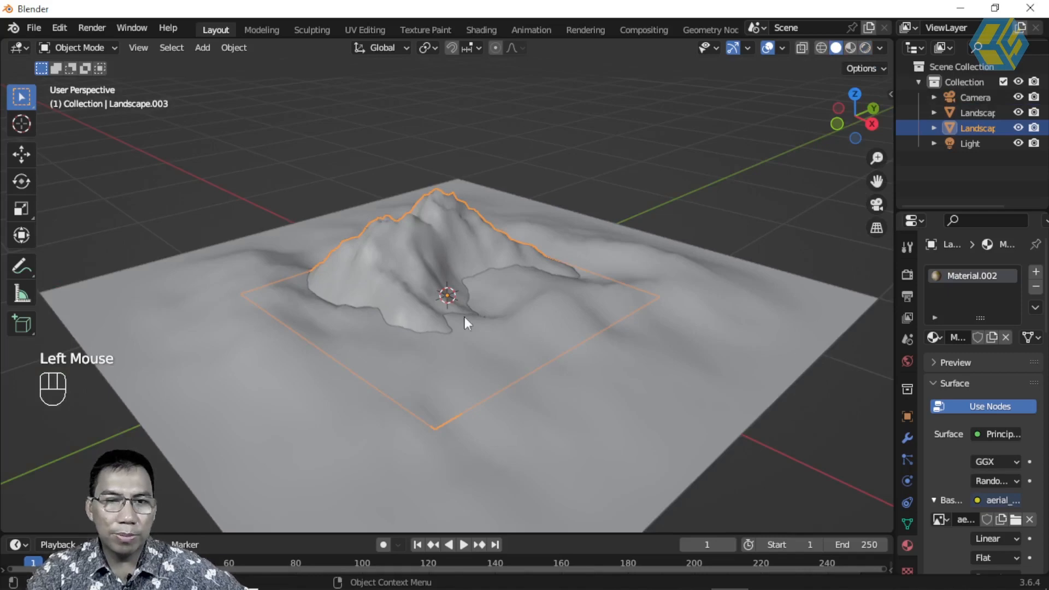
Step: Split the 3D viewport area vertically into two halves and change the first half to a UV Editor
{"action": "left_click", "coordinate": [140, 47]}
{"action": "mouse_move", "coordinate": [205, 395]}
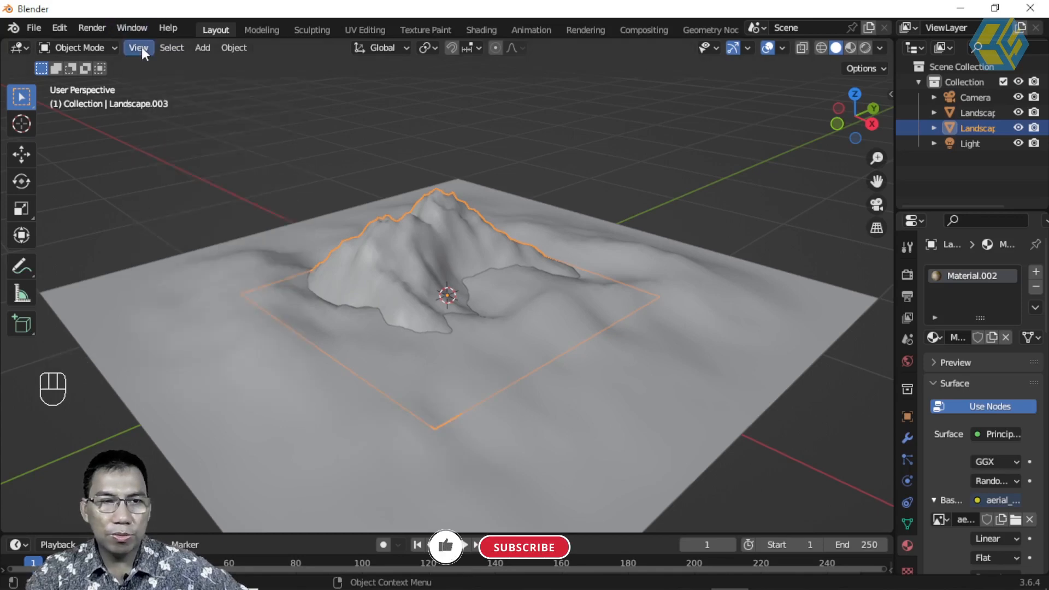
{"action": "left_click", "coordinate": [142, 47]}
{"action": "mouse_move", "coordinate": [199, 395]}
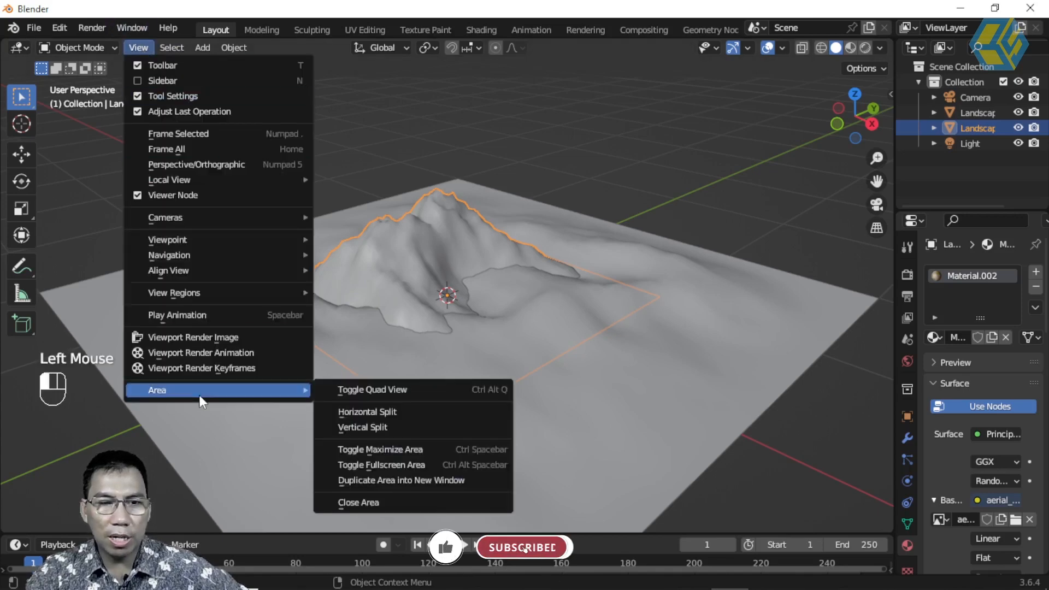
{"action": "left_click", "coordinate": [362, 427]}
{"action": "left_click", "coordinate": [431, 198]}
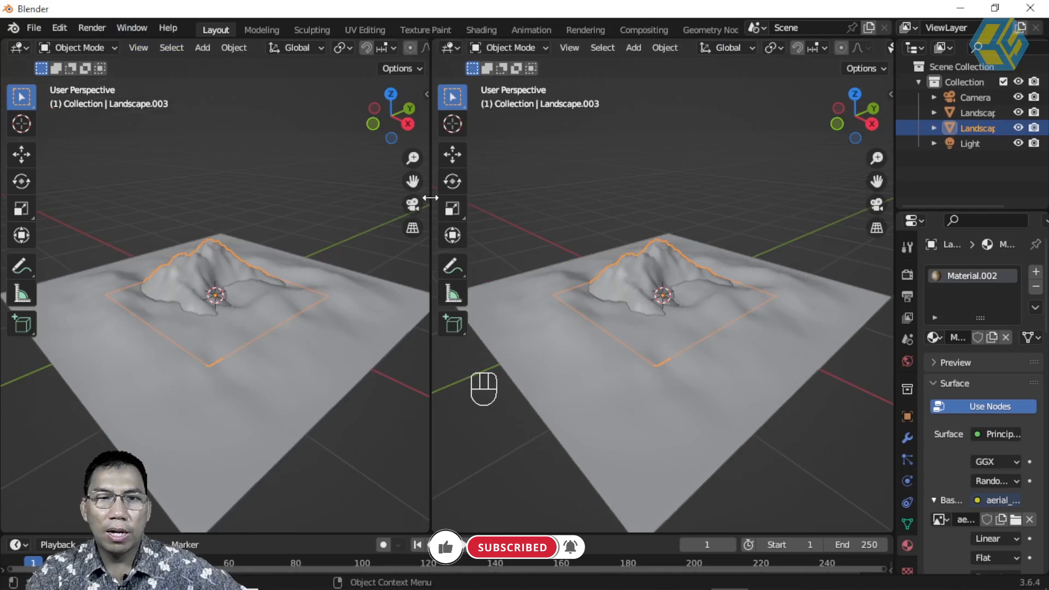
{"action": "left_click", "coordinate": [23, 47]}
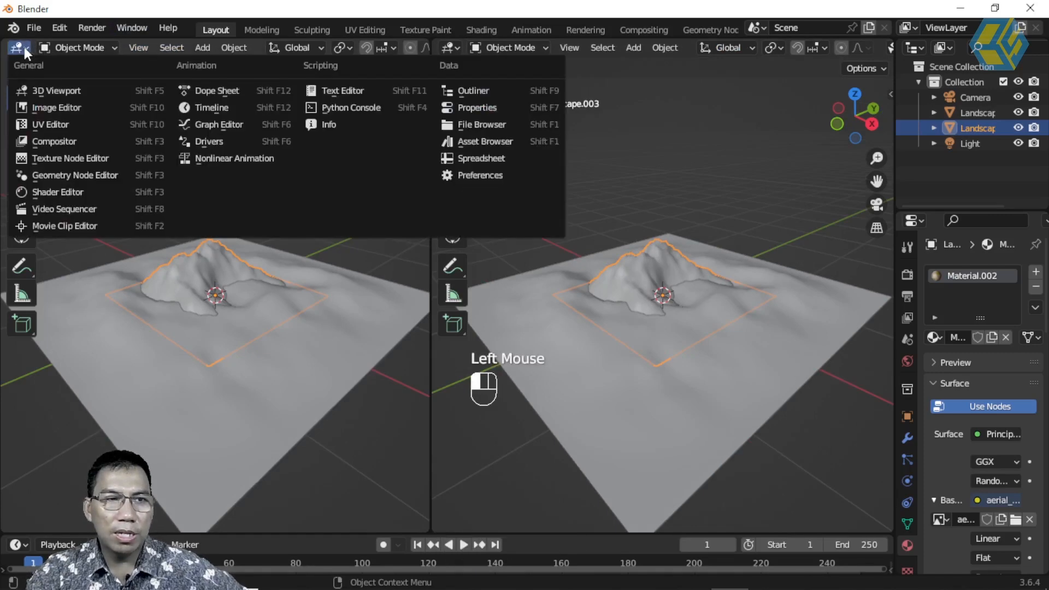
{"action": "left_click", "coordinate": [51, 125]}
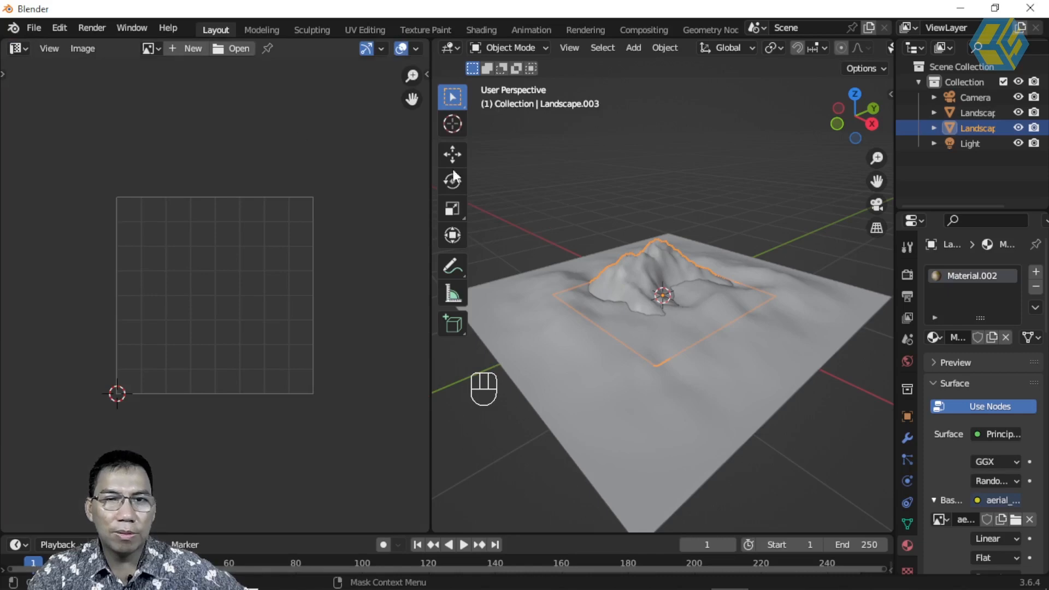
Step: Select the base landscape, view it from the top and show it in Material Preview shading
{"action": "left_click", "coordinate": [790, 277]}
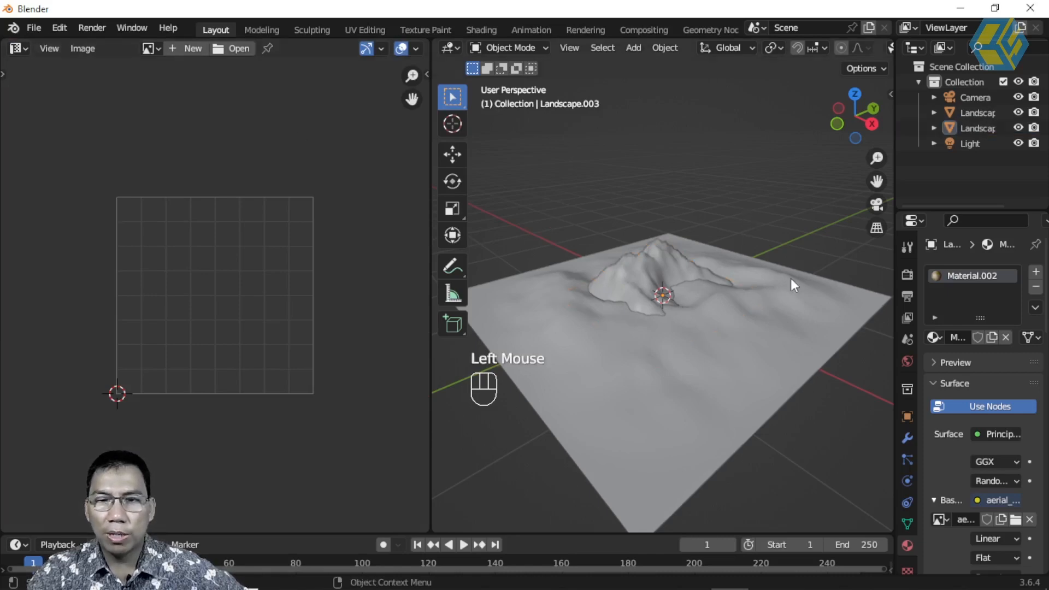
{"action": "left_click", "coordinate": [792, 281]}
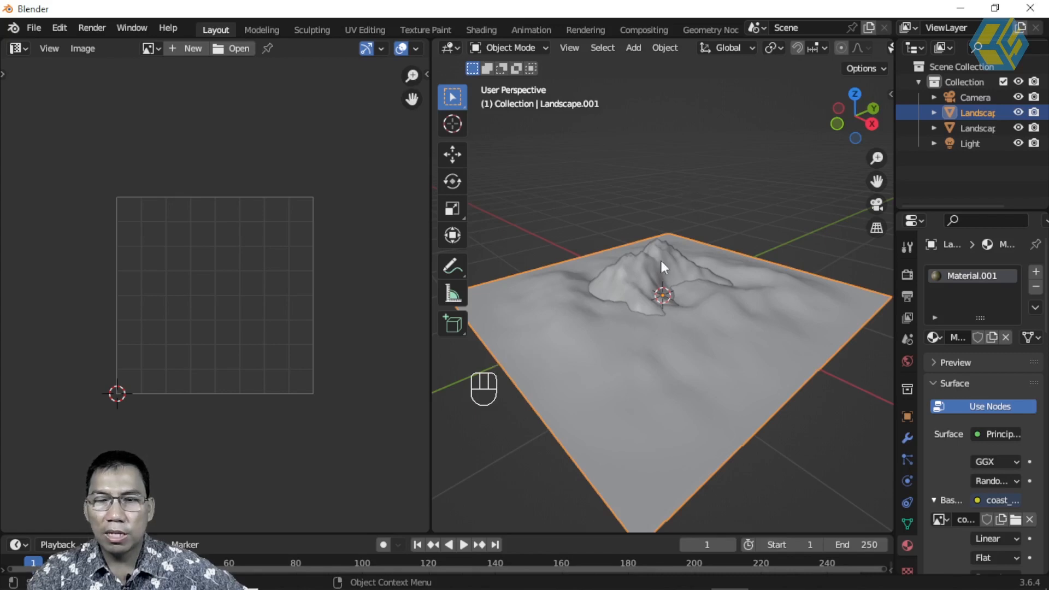
{"action": "left_click", "coordinate": [856, 94]}
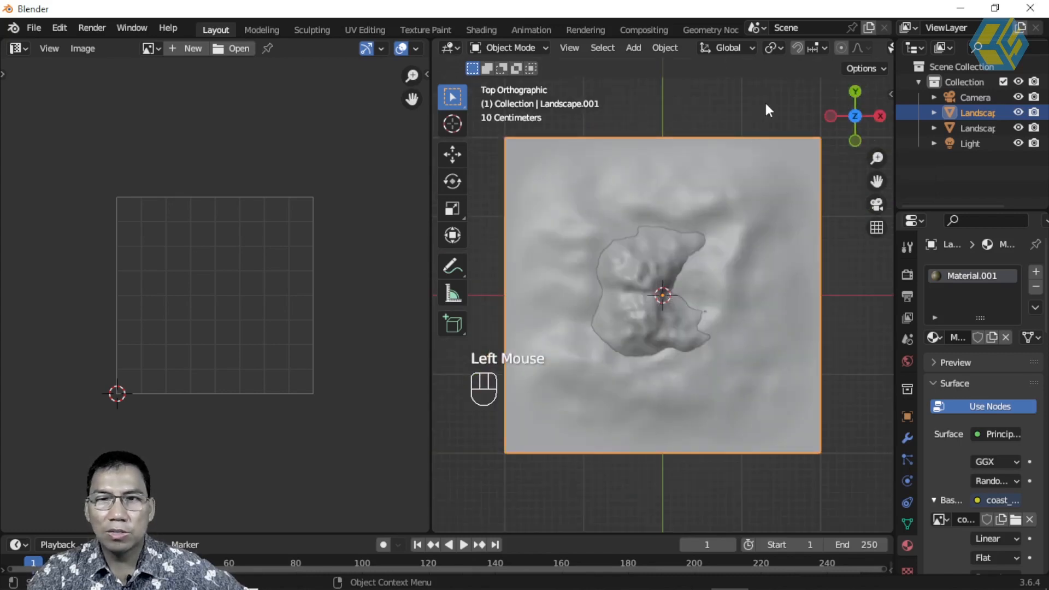
{"action": "scroll", "coordinate": [847, 48], "scroll_direction": "down", "scroll_amount": 4}
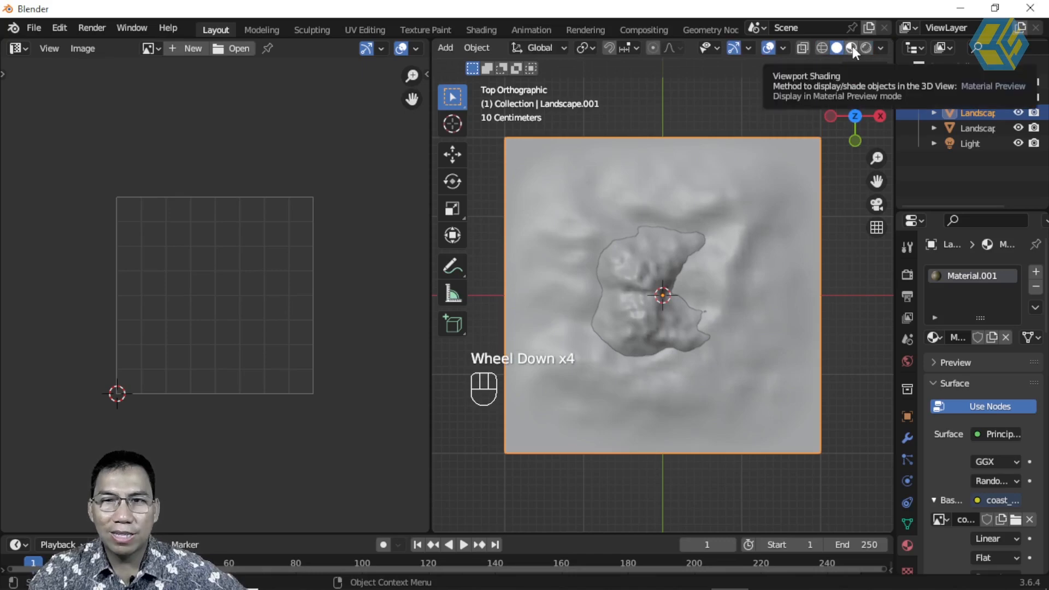
{"action": "left_click", "coordinate": [852, 48]}
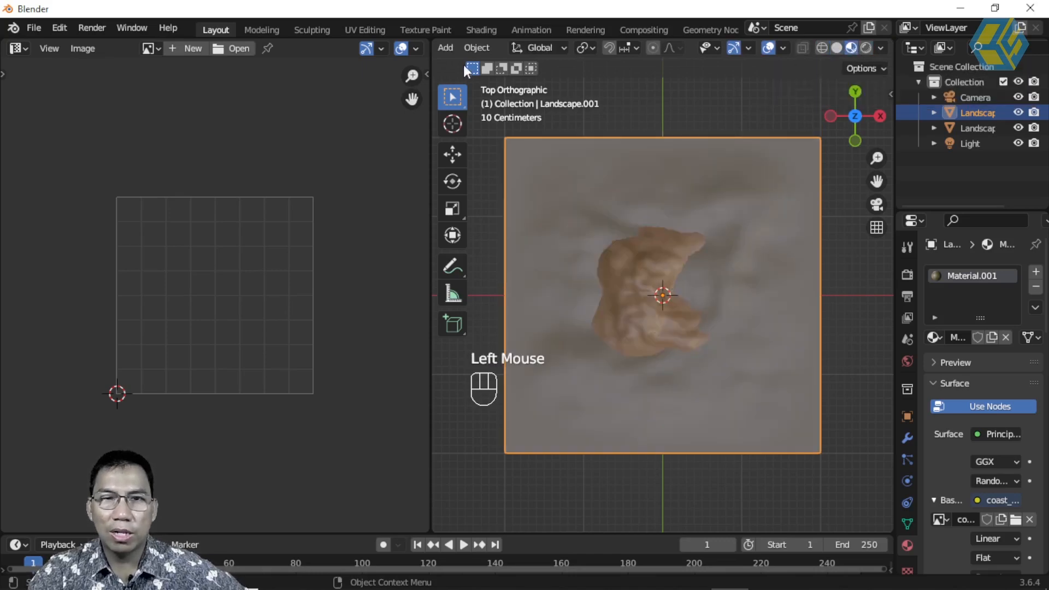
Step: Switch the base landscape to Edit Mode and select its entire mesh
{"action": "scroll", "coordinate": [552, 49], "scroll_direction": "up", "scroll_amount": 8}
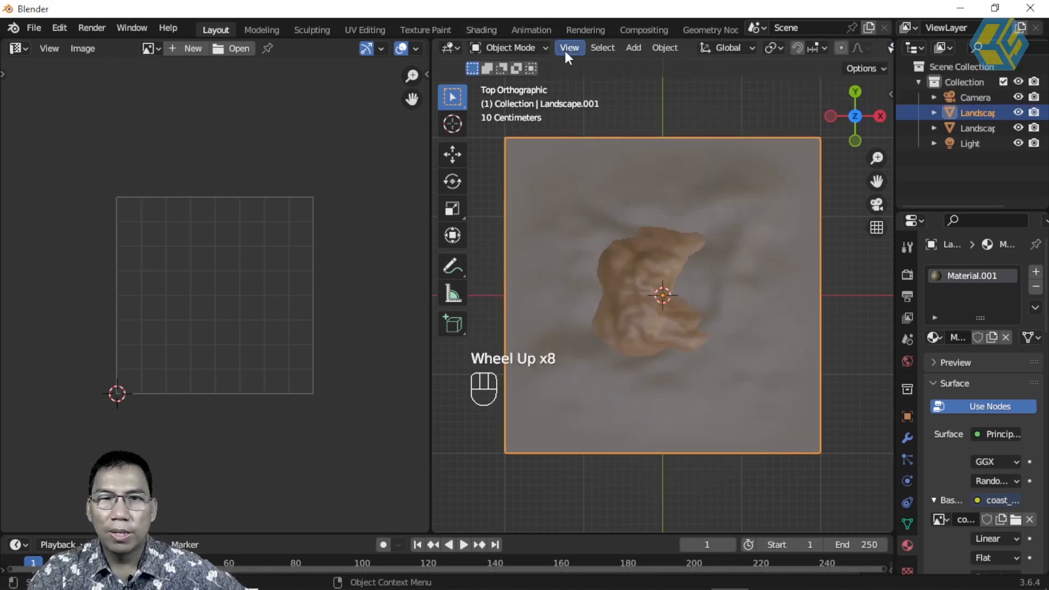
{"action": "left_click", "coordinate": [517, 48]}
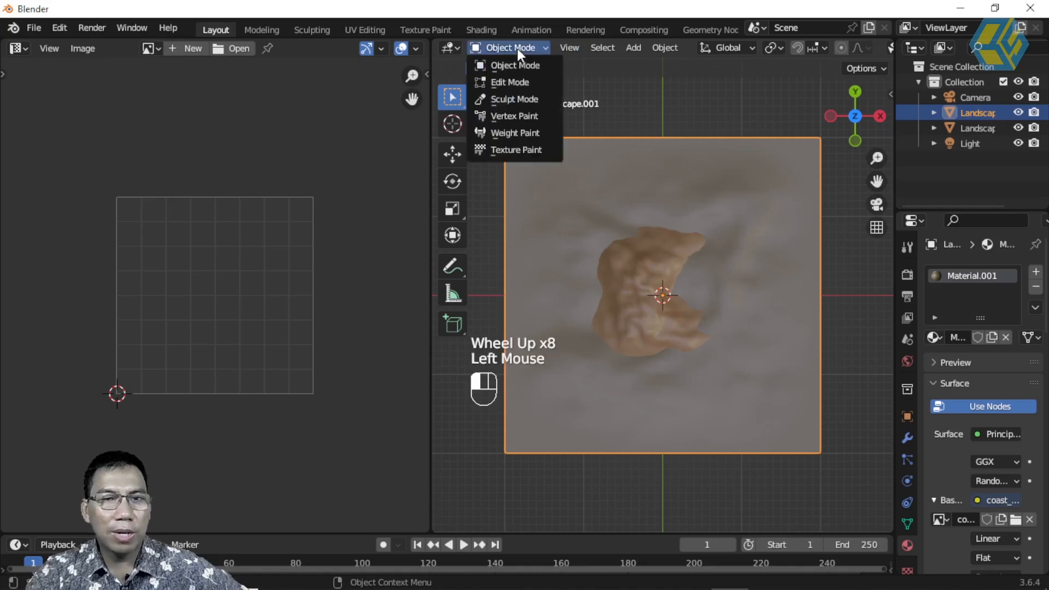
{"action": "left_click", "coordinate": [517, 83]}
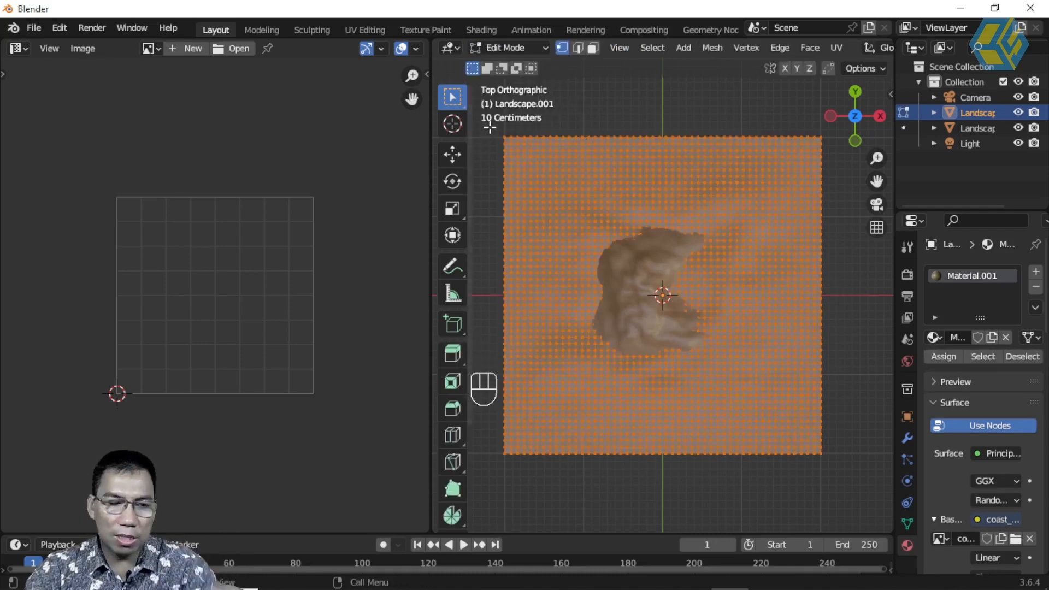
{"action": "key", "text": "a"}
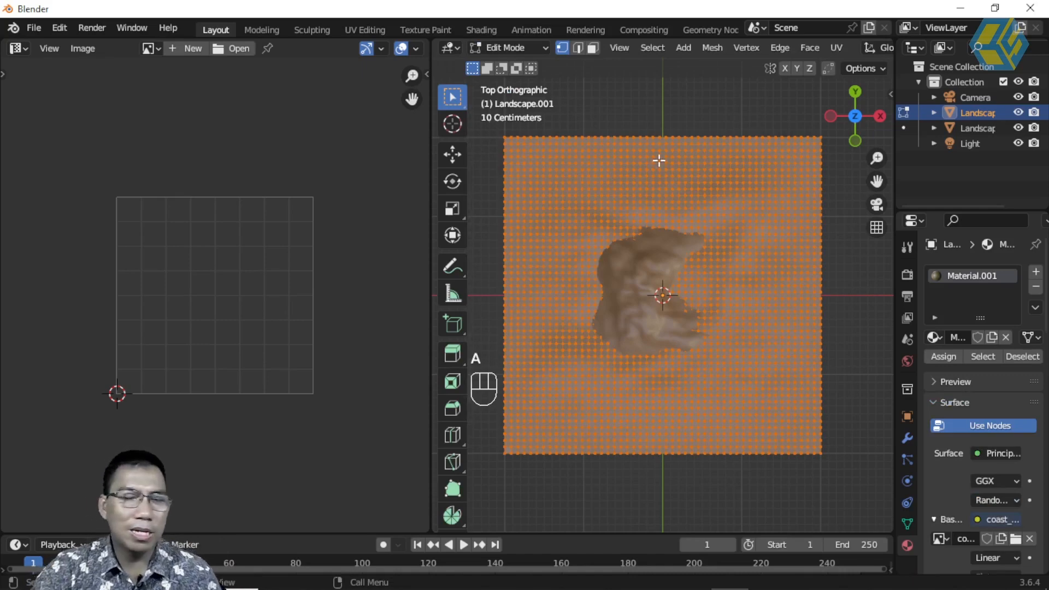
Step: Project the base landscape's UVs from the top view, inspect them over the texture image and return to Object Mode
{"action": "left_click", "coordinate": [835, 47]}
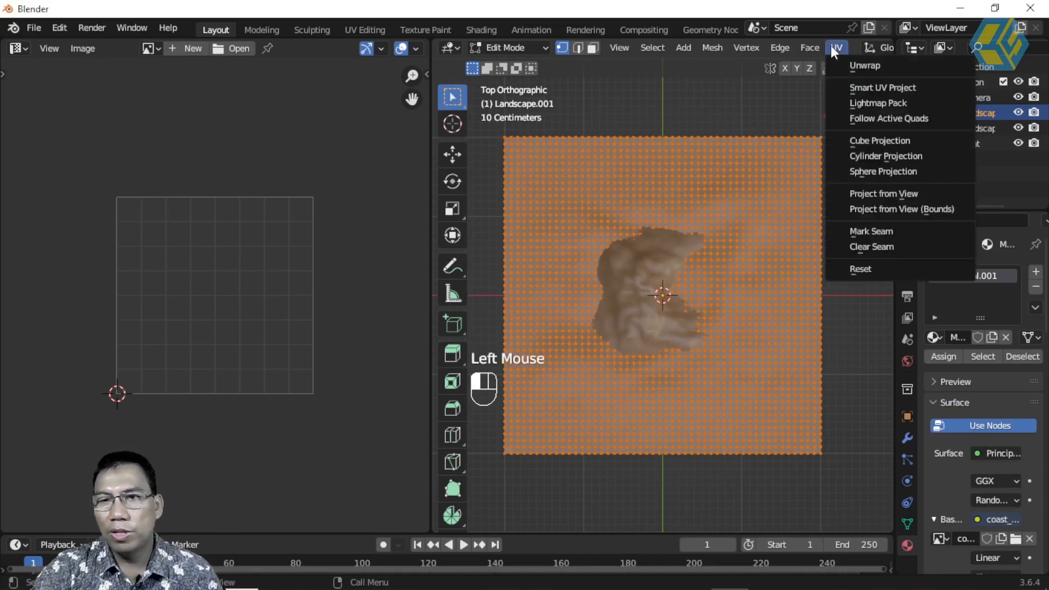
{"action": "left_click", "coordinate": [859, 195]}
{"action": "scroll", "coordinate": [287, 214], "scroll_direction": "down", "scroll_amount": 2}
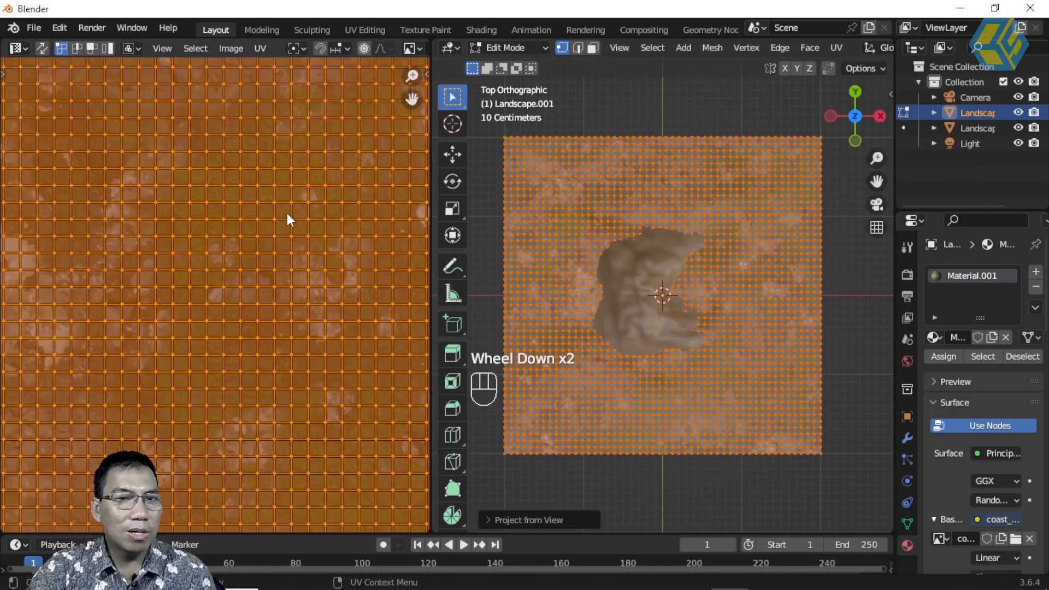
{"action": "scroll", "coordinate": [287, 213], "scroll_direction": "down", "scroll_amount": 3}
{"action": "scroll", "coordinate": [210, 271], "scroll_direction": "up", "scroll_amount": 1}
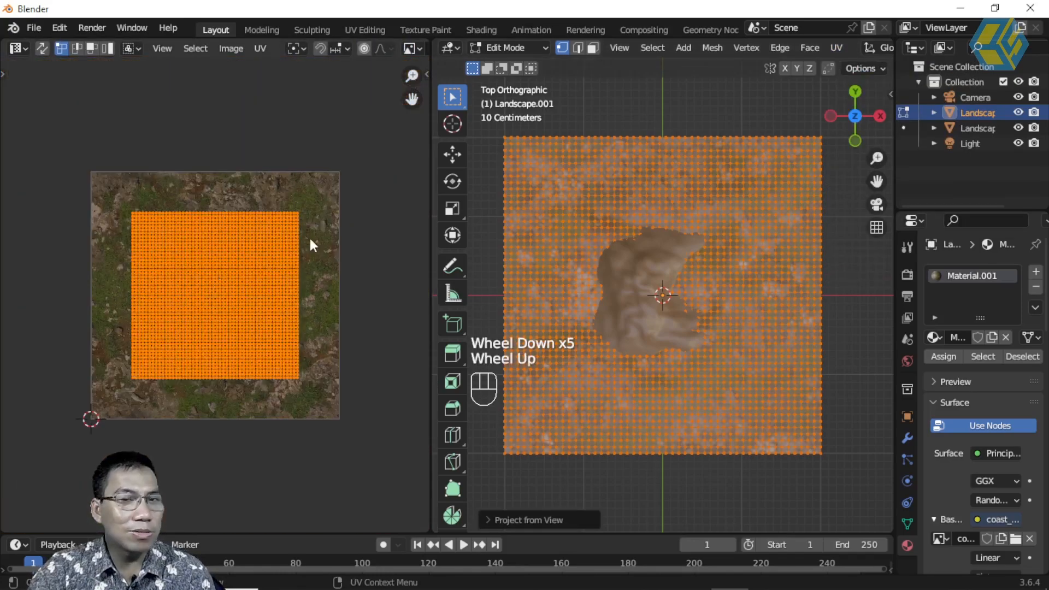
{"action": "left_click", "coordinate": [505, 195]}
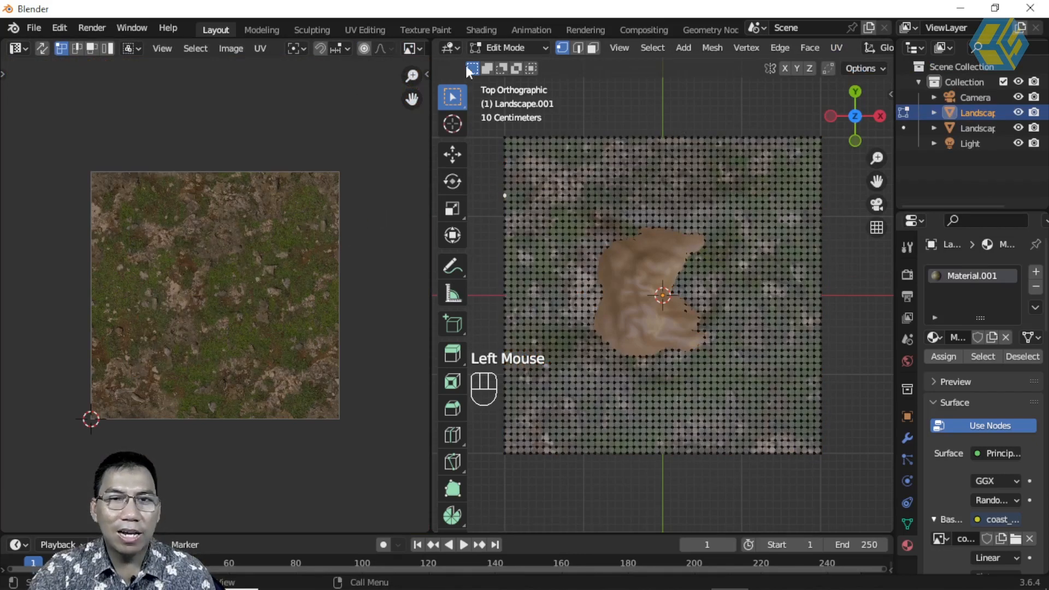
{"action": "left_click", "coordinate": [503, 49]}
{"action": "left_click", "coordinate": [507, 66]}
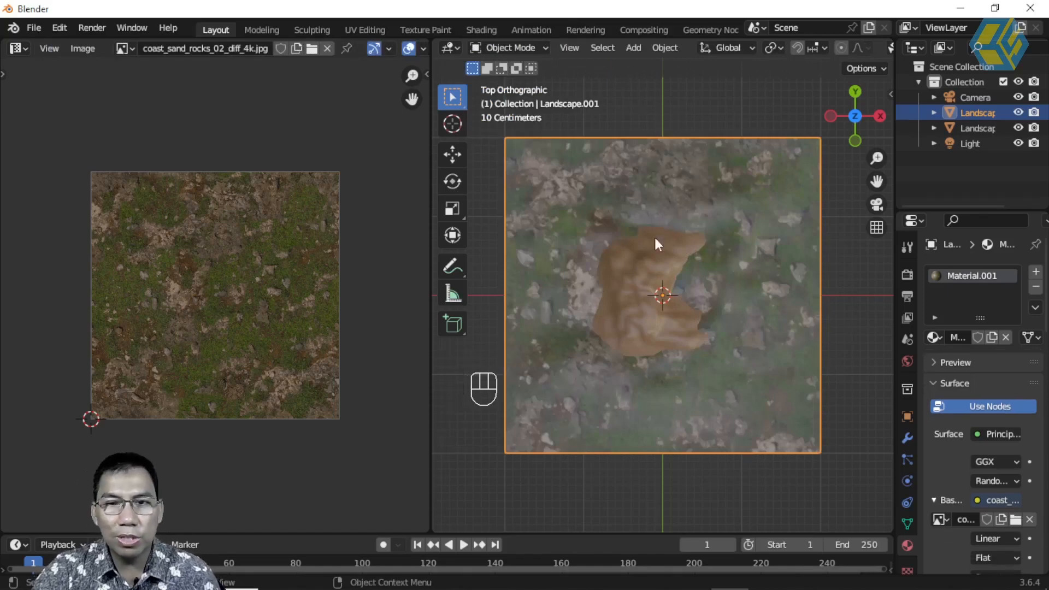
Step: Select the mountain landscape, switch it to Edit Mode and project its UVs from the top view
{"action": "left_click", "coordinate": [654, 259]}
{"action": "left_click", "coordinate": [654, 261]}
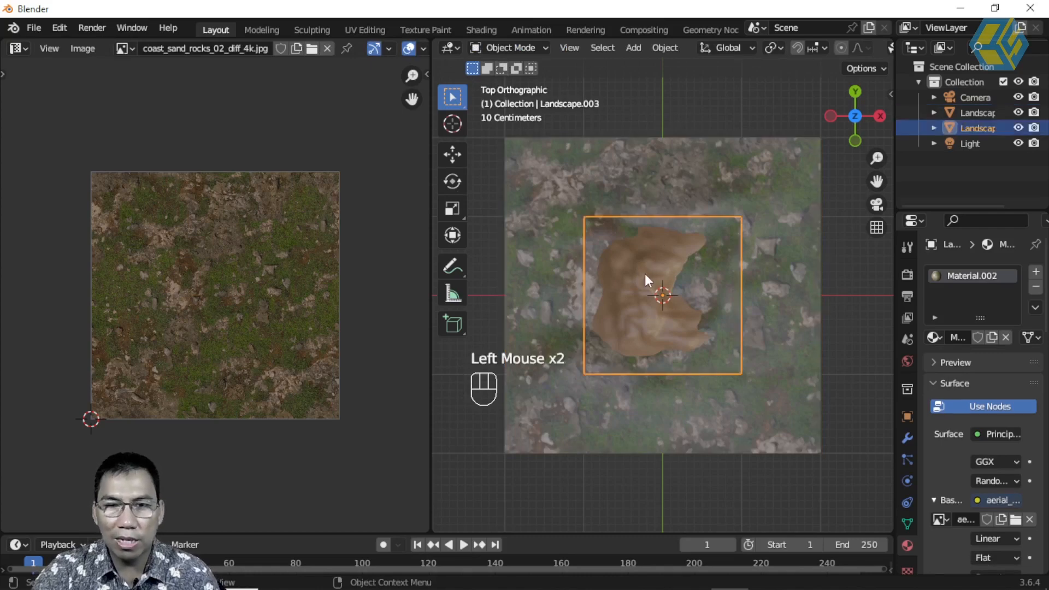
{"action": "left_click", "coordinate": [509, 48]}
{"action": "left_click", "coordinate": [508, 82]}
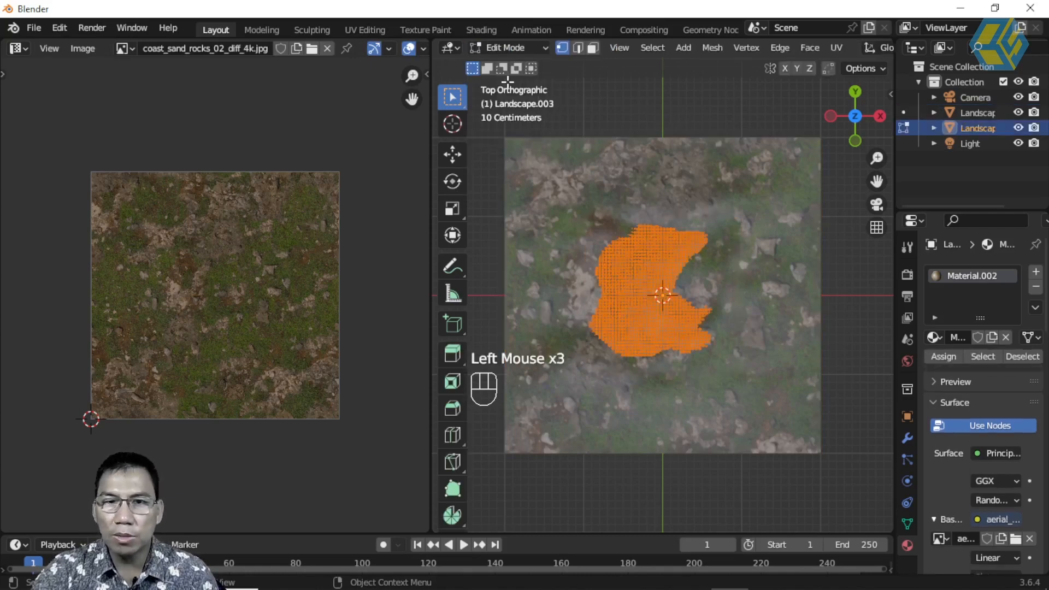
{"action": "left_click", "coordinate": [837, 48]}
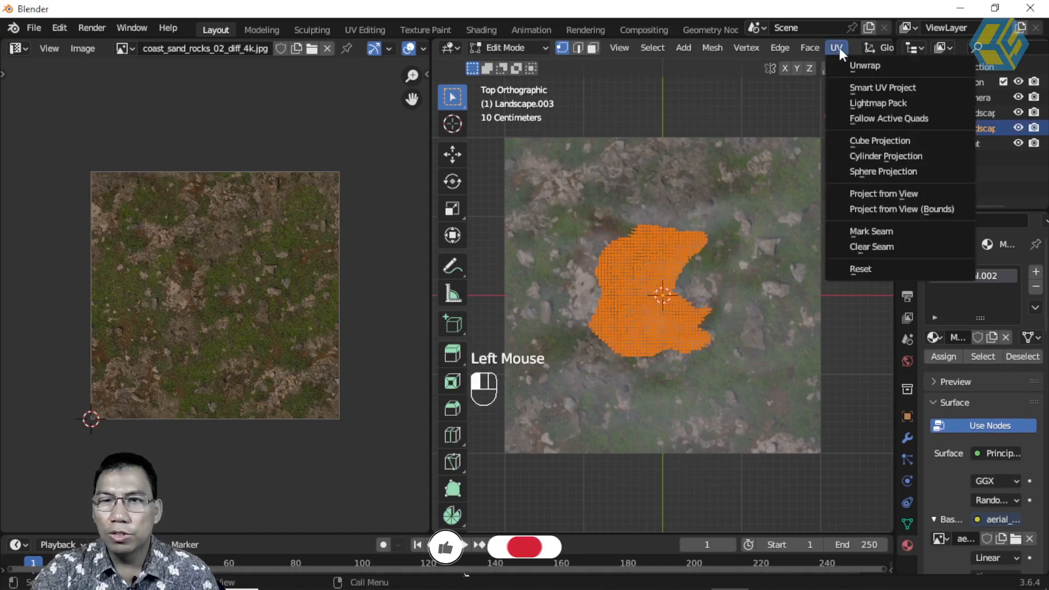
{"action": "left_click", "coordinate": [870, 194]}
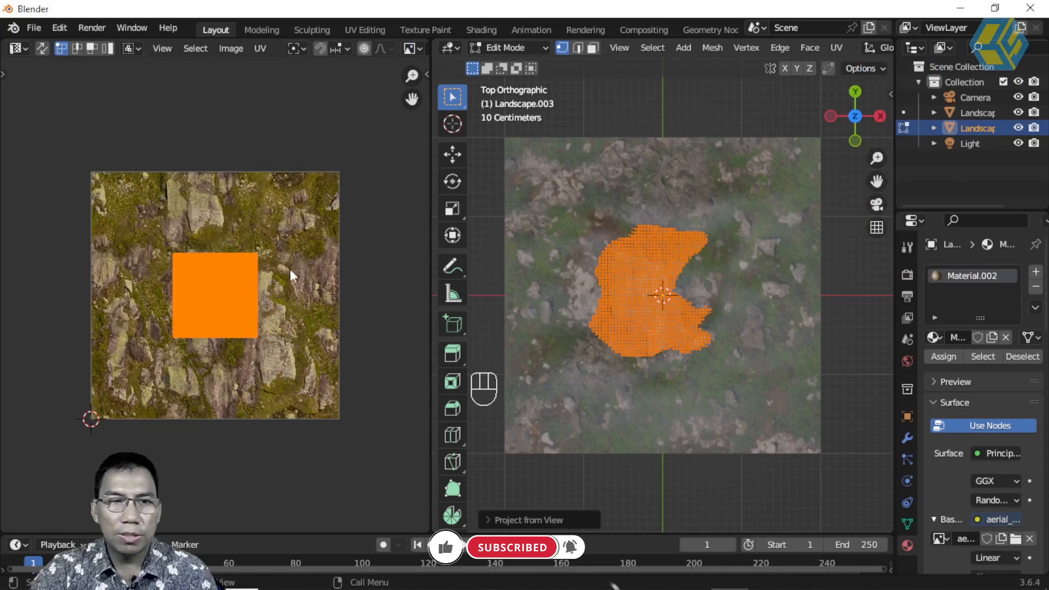
Step: Scale all the mountain's UVs by about 2.87 to fill the rock texture image and return to Object Mode
{"action": "scroll", "coordinate": [226, 273], "scroll_direction": "up", "scroll_amount": 3}
{"action": "scroll", "coordinate": [235, 273], "scroll_direction": "down", "scroll_amount": 1}
{"action": "scroll", "coordinate": [235, 266], "scroll_direction": "down", "scroll_amount": 2}
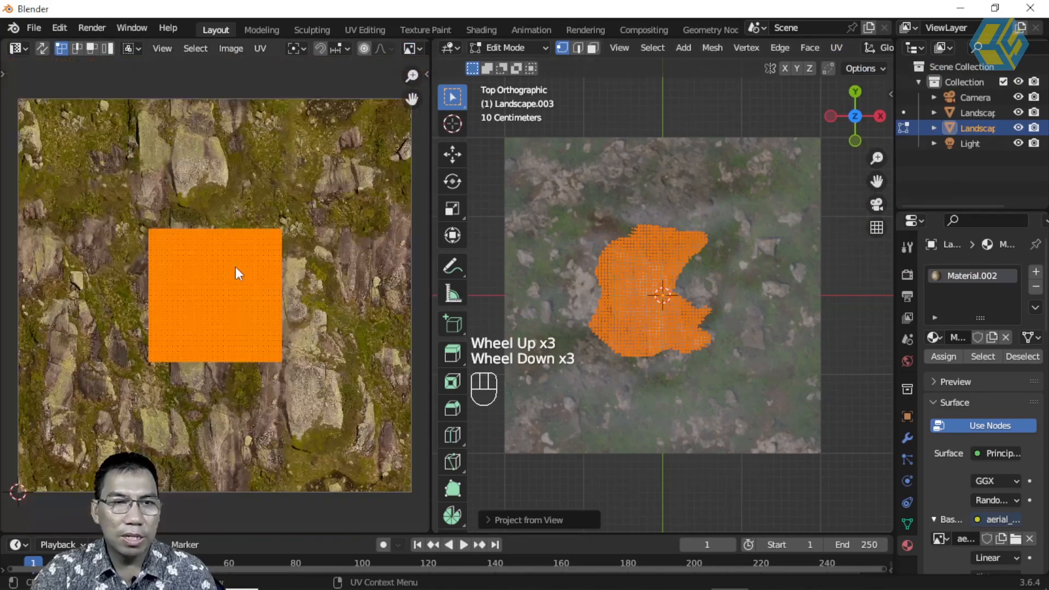
{"action": "scroll", "coordinate": [225, 221], "scroll_direction": "down", "scroll_amount": 1}
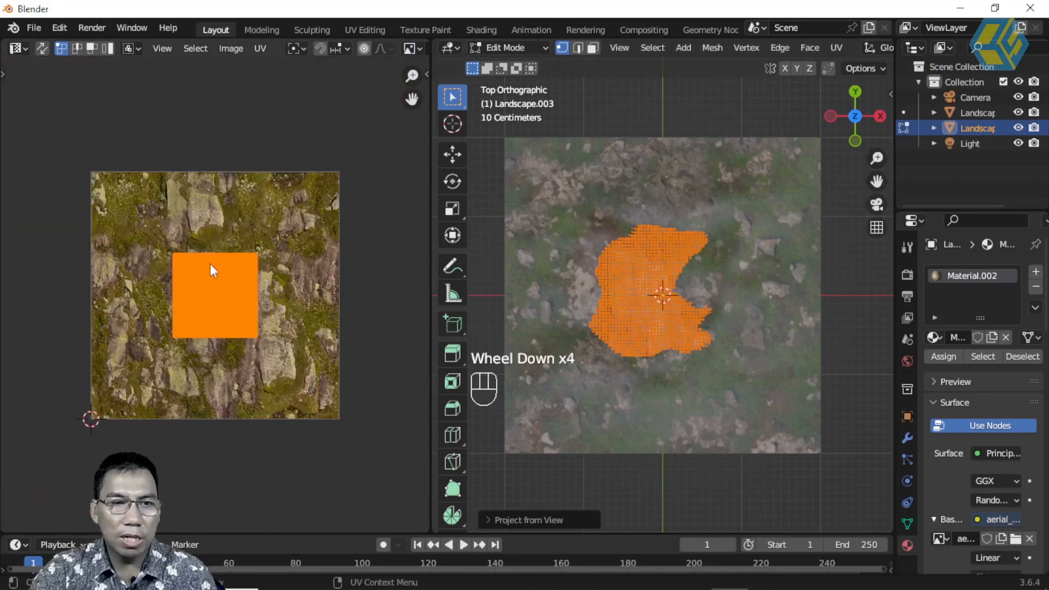
{"action": "left_click_drag", "start_coordinate": [152, 227], "coordinate": [306, 380]}
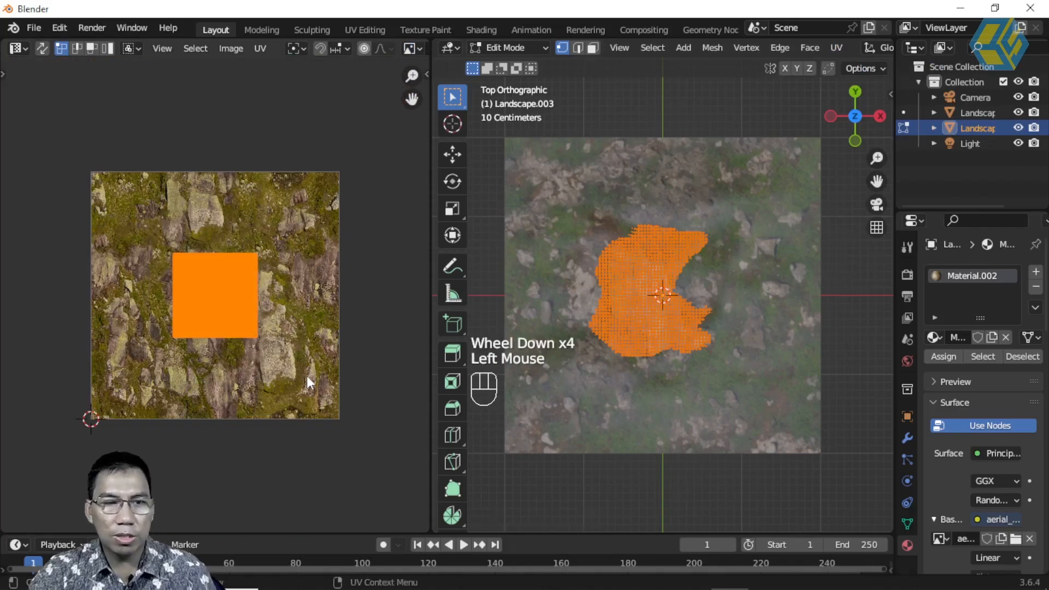
{"action": "key", "text": "s"}
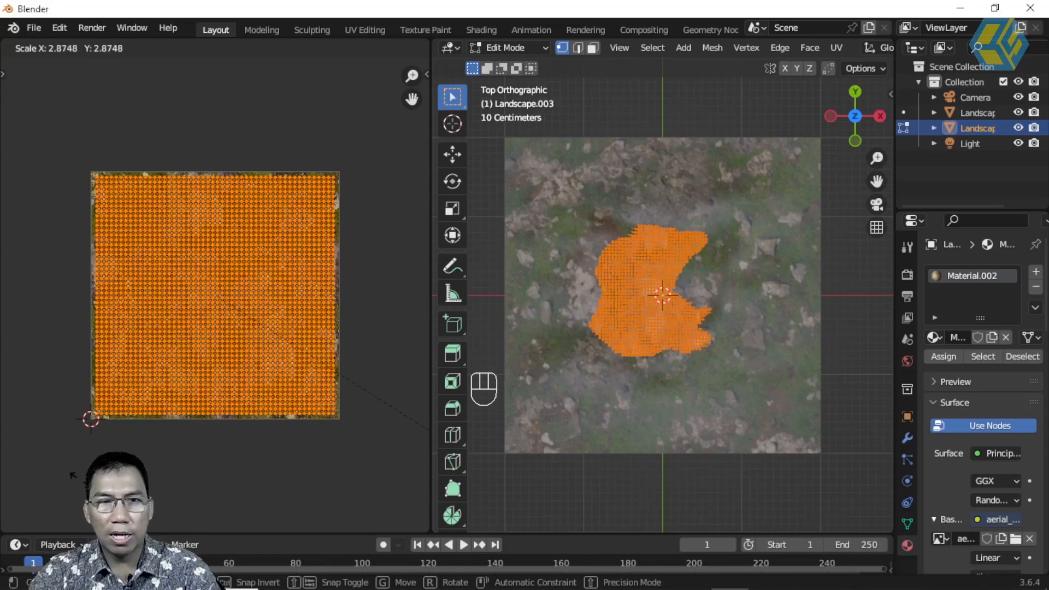
{"action": "left_click", "coordinate": [194, 388]}
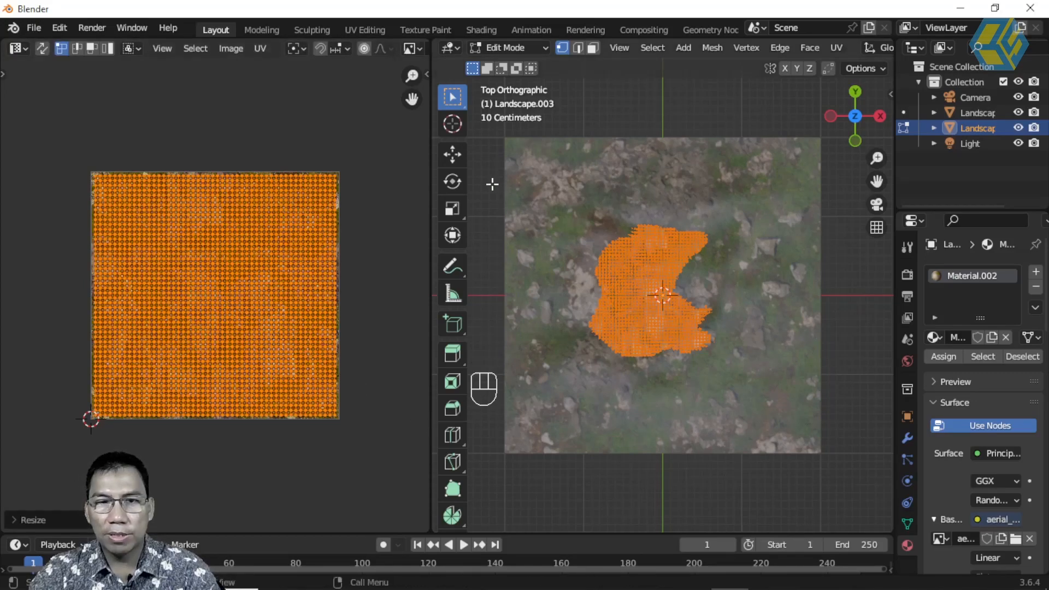
{"action": "left_click", "coordinate": [509, 50]}
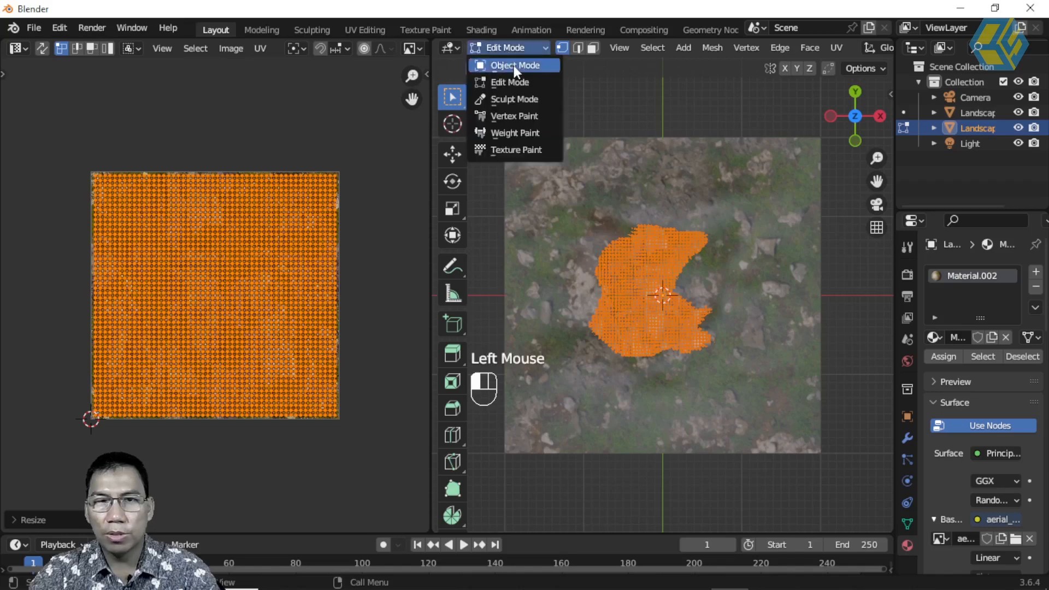
{"action": "left_click", "coordinate": [513, 65]}
{"action": "left_click", "coordinate": [647, 270]}
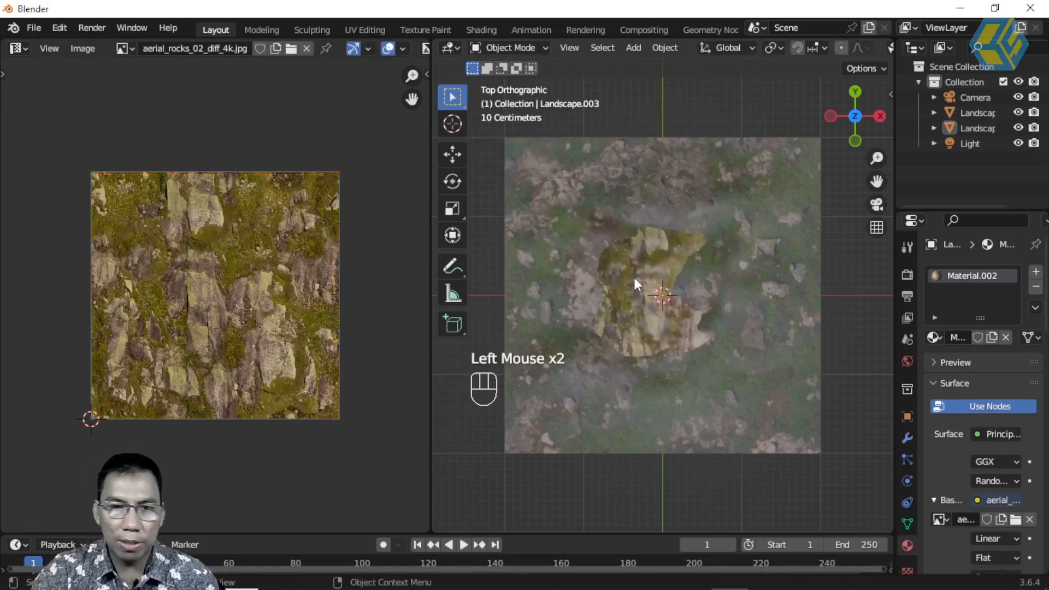
Step: Scale all the base landscape's UVs in Edit Mode to nearly fill its texture image, and return to Object Mode
{"action": "left_click", "coordinate": [617, 203]}
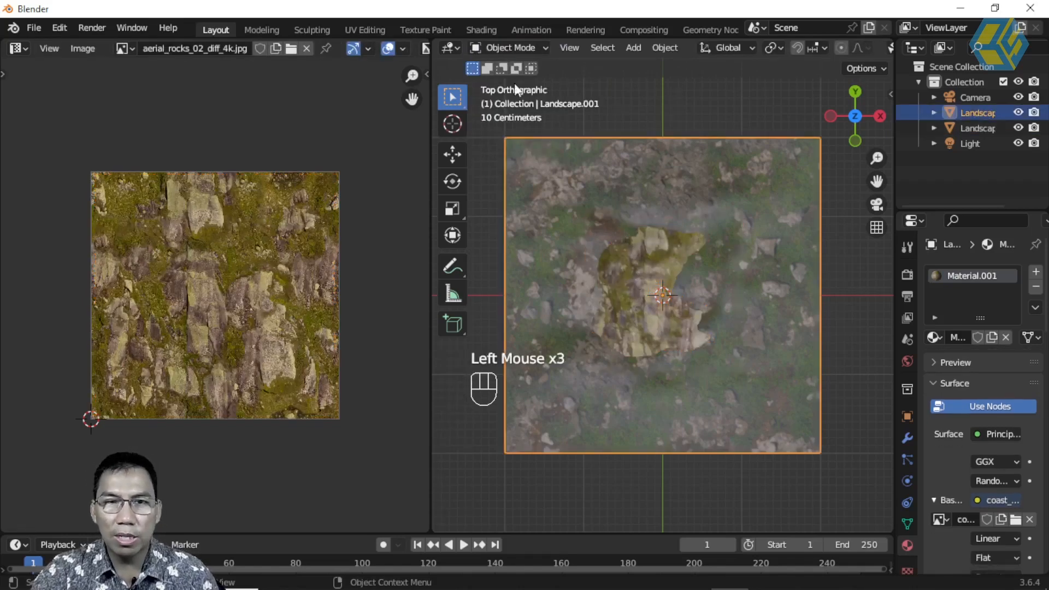
{"action": "left_click", "coordinate": [504, 47]}
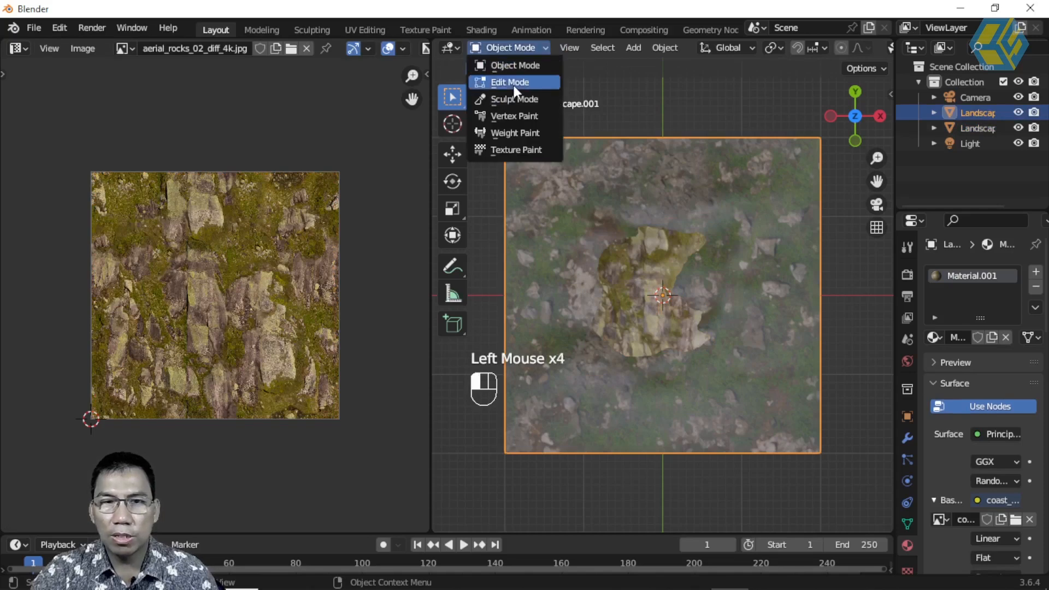
{"action": "left_click", "coordinate": [514, 83]}
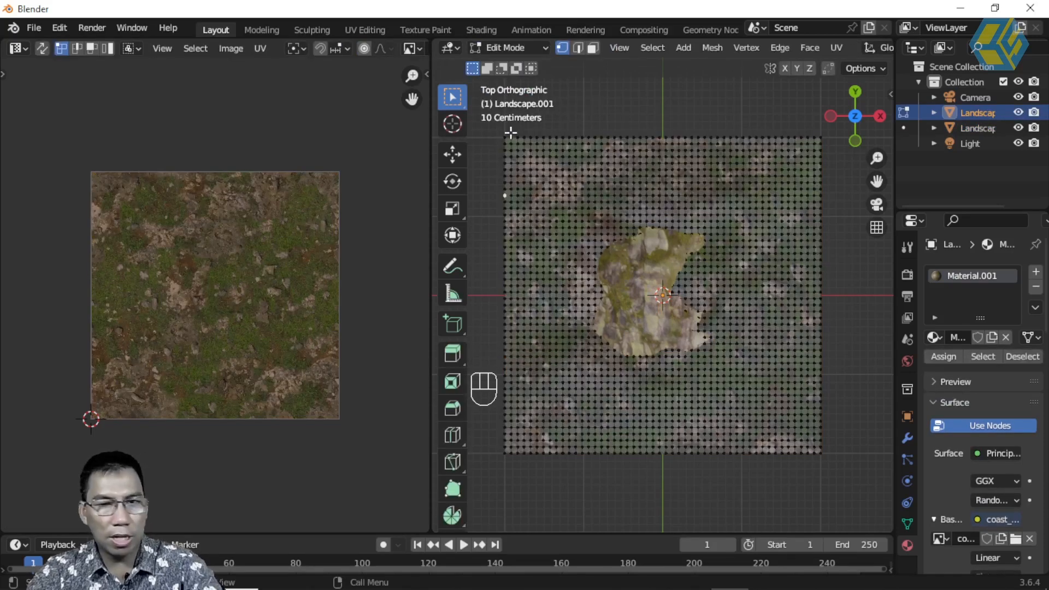
{"action": "key", "text": "a"}
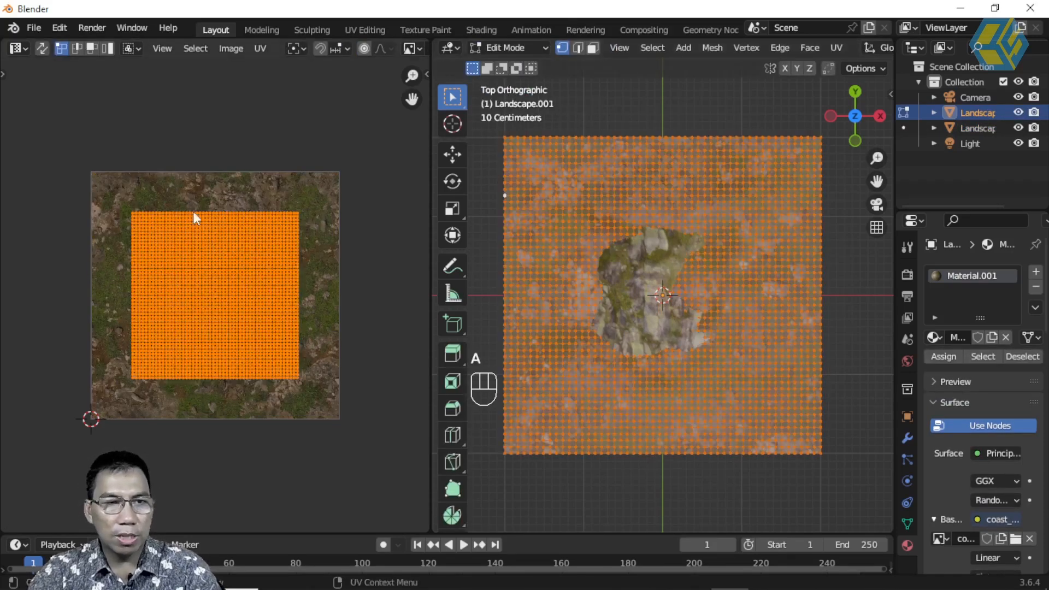
{"action": "left_click_drag", "start_coordinate": [116, 195], "coordinate": [331, 424]}
{"action": "key", "text": "s"}
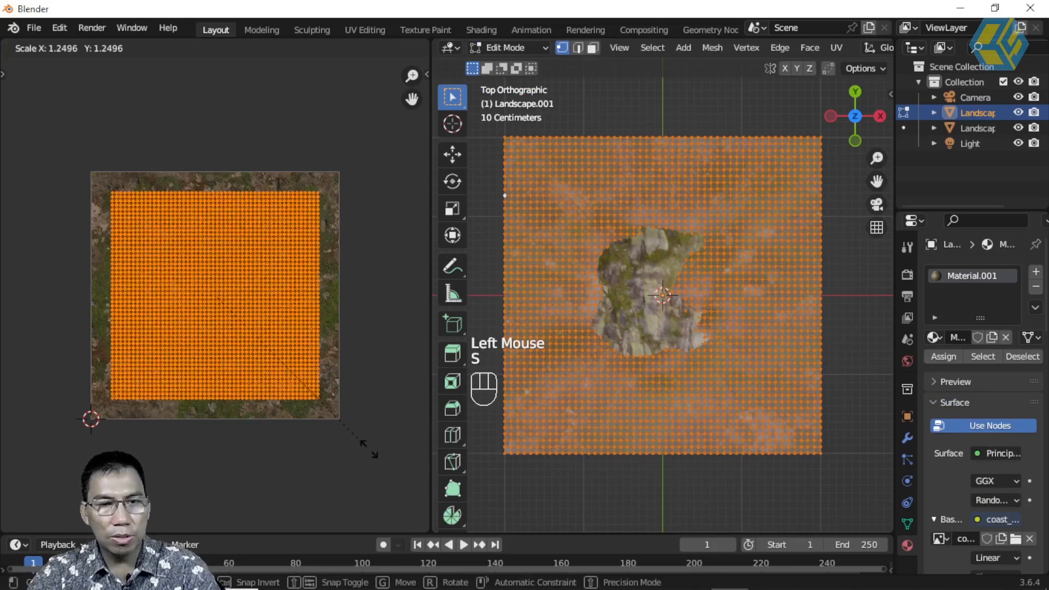
{"action": "left_click", "coordinate": [389, 469]}
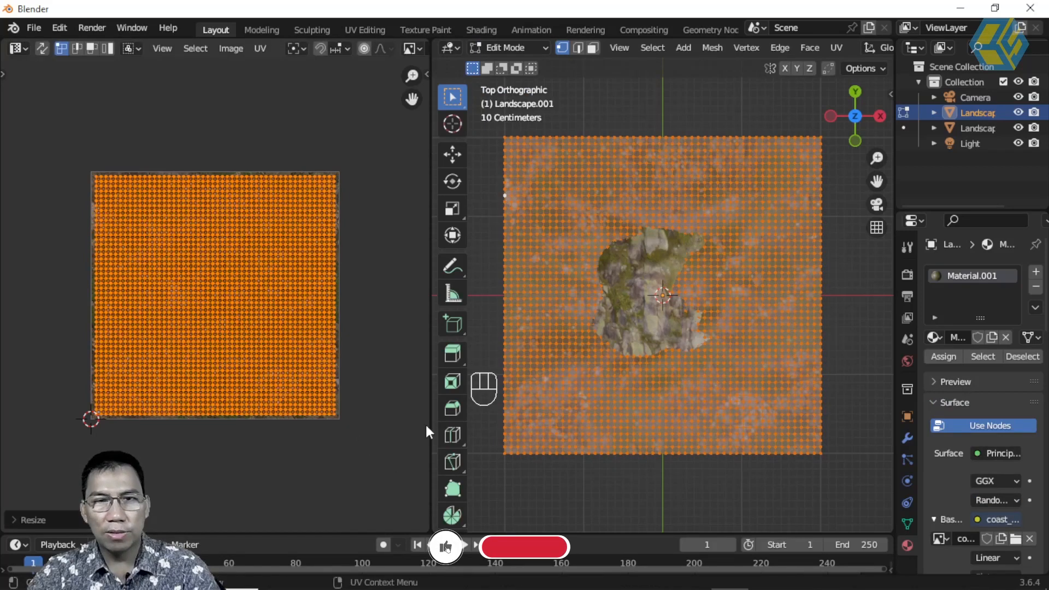
{"action": "left_click", "coordinate": [497, 48]}
{"action": "left_click", "coordinate": [506, 64]}
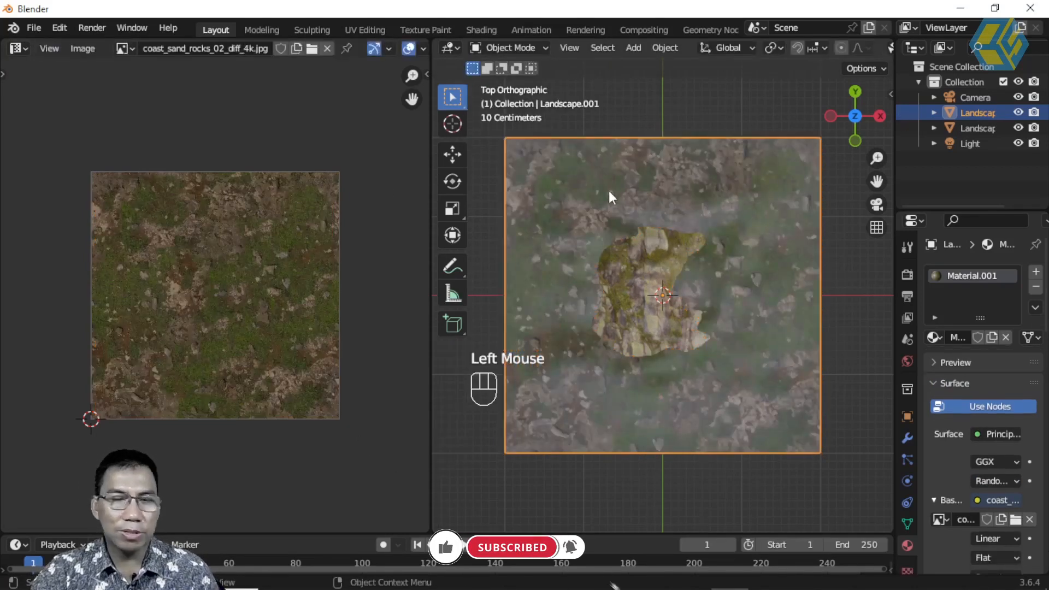
Step: Join the UV Editor area into the 3D viewport so that the viewport takes the full width
{"action": "middle_click_drag", "start_coordinate": [648, 354], "coordinate": [608, 323]}
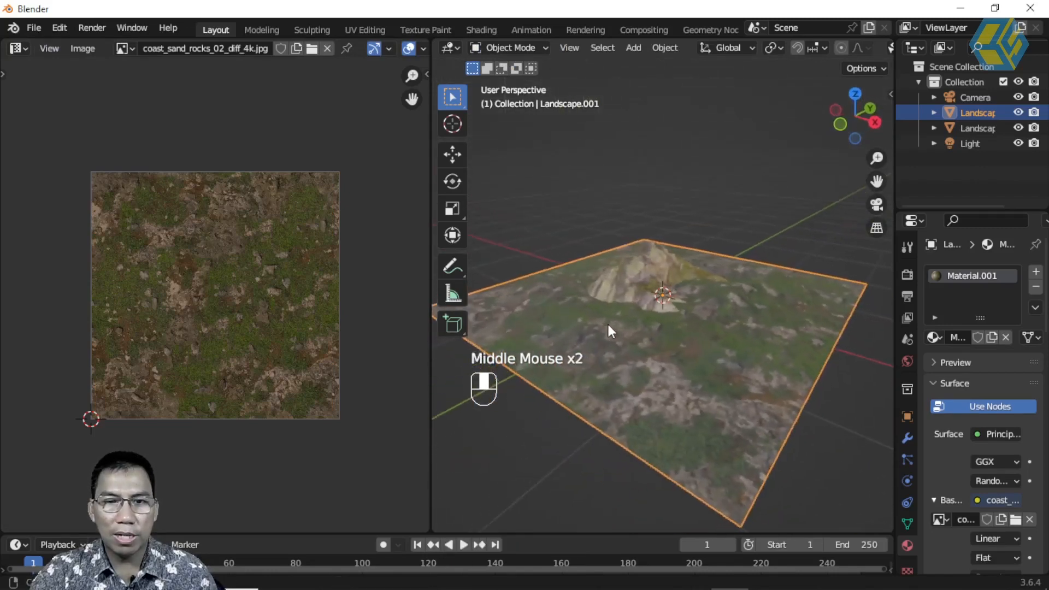
{"action": "right_click", "coordinate": [432, 117]}
{"action": "left_click", "coordinate": [410, 155]}
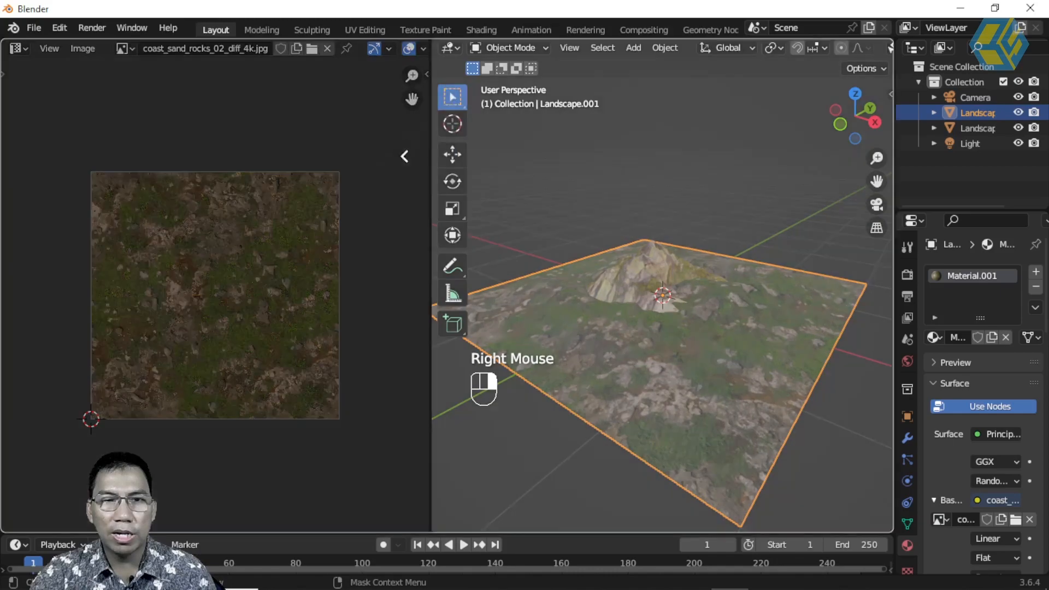
{"action": "left_click", "coordinate": [300, 177]}
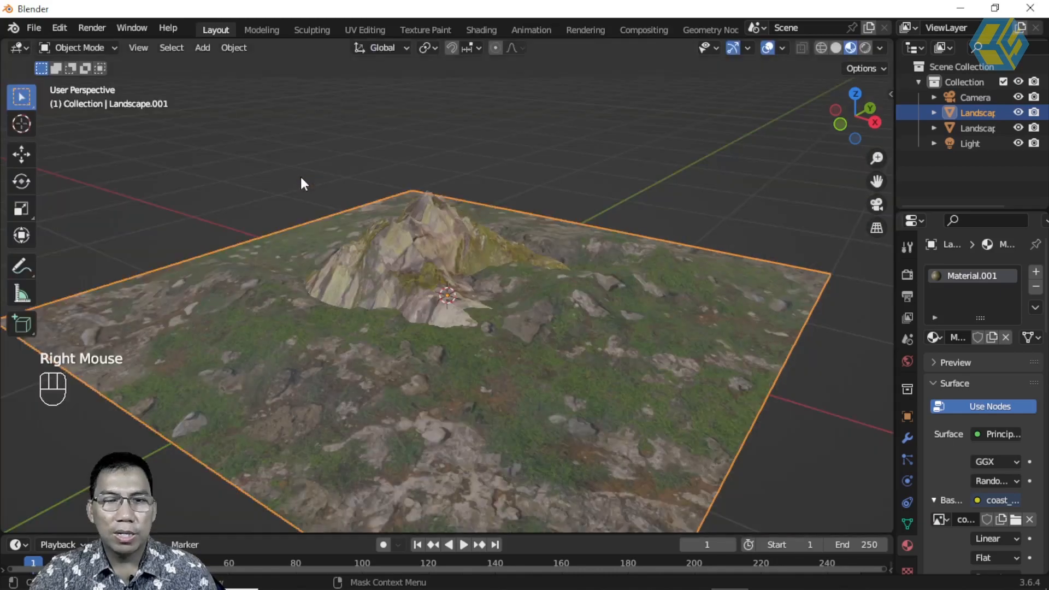
Step: Inspect both remapped landscapes in Material Preview and Rendered shading, returning to Solid shading
{"action": "mouse_move", "coordinate": [420, 279]}
{"action": "middle_mouse_down"}
{"action": "mouse_move", "coordinate": [405, 275]}
{"action": "mouse_move", "coordinate": [418, 271]}
{"action": "middle_mouse_up"}
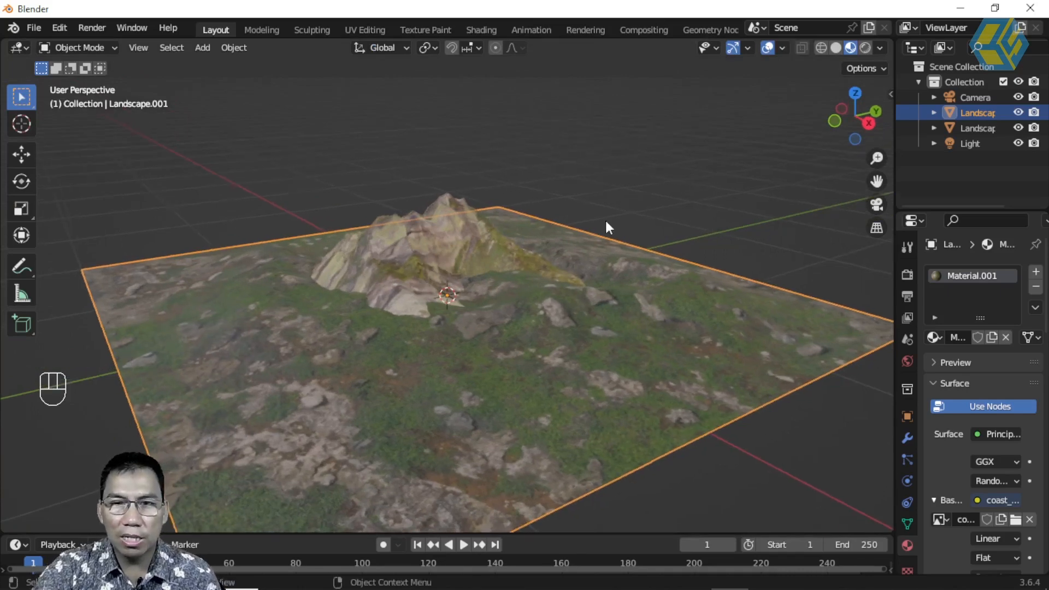
{"action": "middle_click_drag", "start_coordinate": [470, 264], "coordinate": [480, 287]}
{"action": "left_click", "coordinate": [472, 291]}
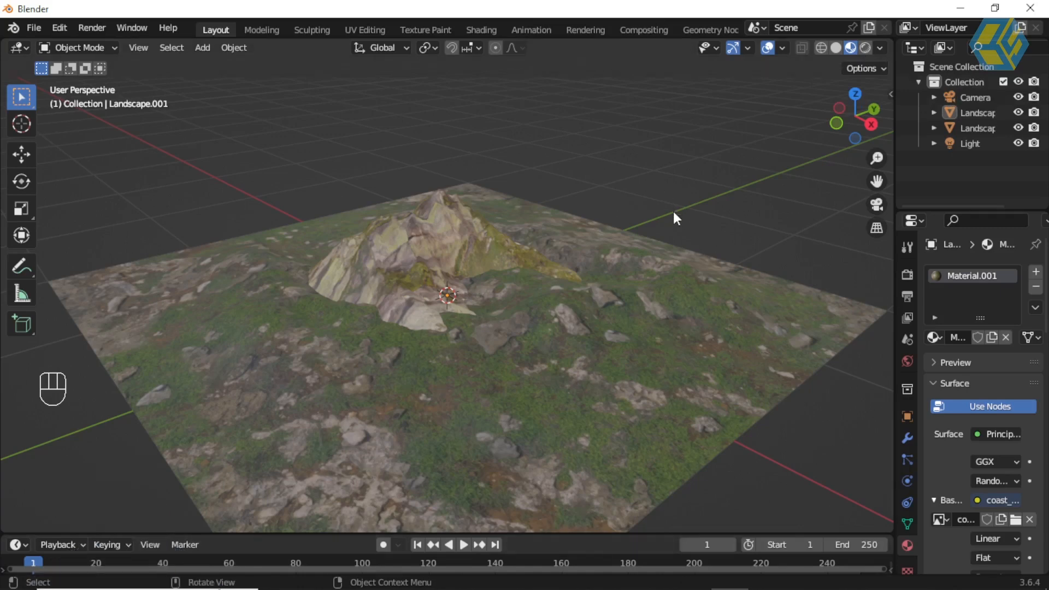
{"action": "middle_click_drag", "start_coordinate": [640, 262], "coordinate": [634, 264]}
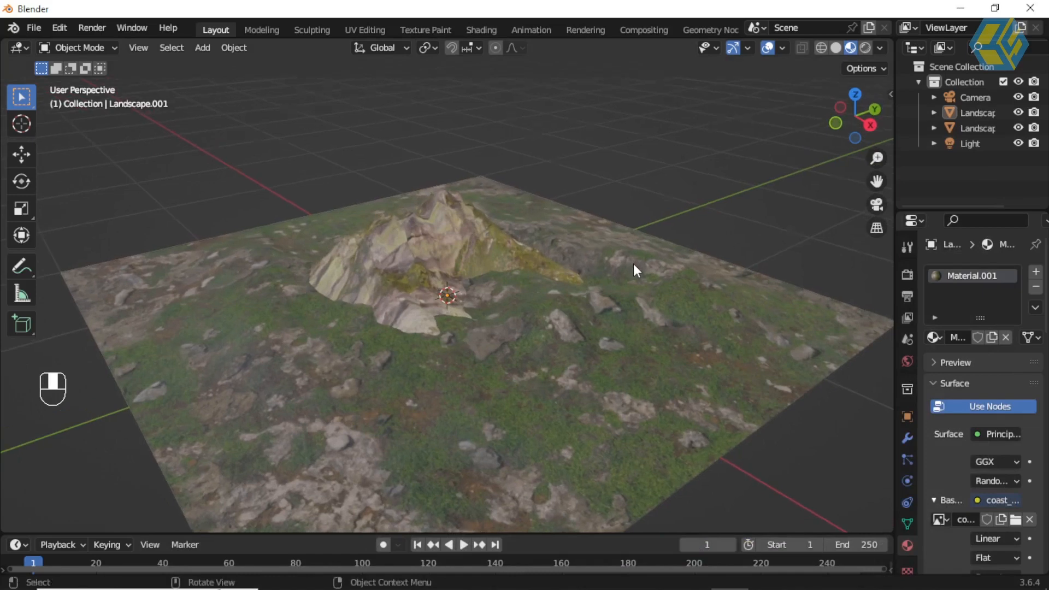
{"action": "scroll", "coordinate": [634, 264], "scroll_direction": "up", "scroll_amount": 2}
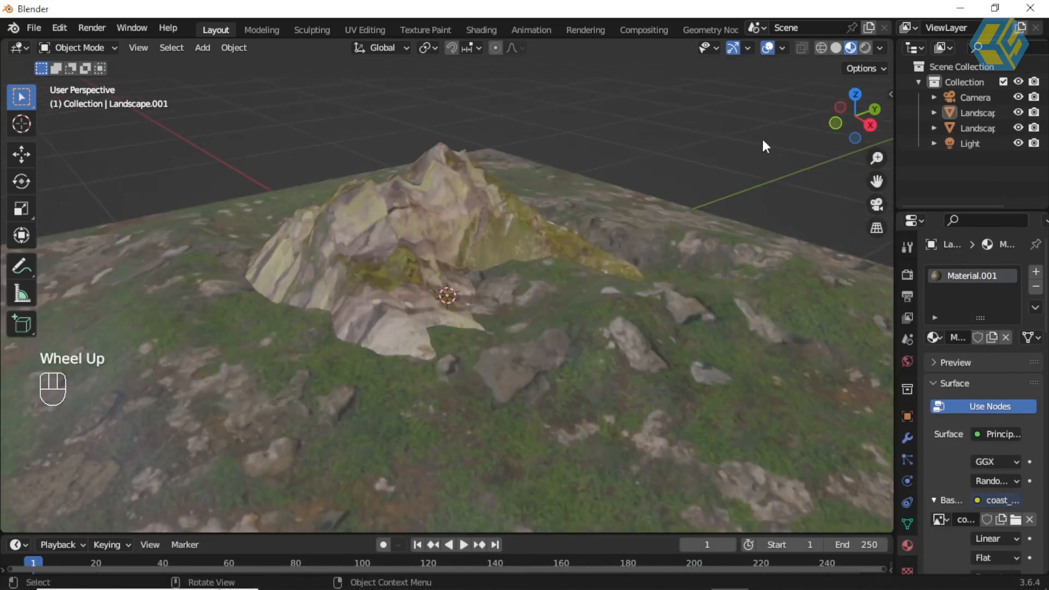
{"action": "left_click", "coordinate": [865, 48]}
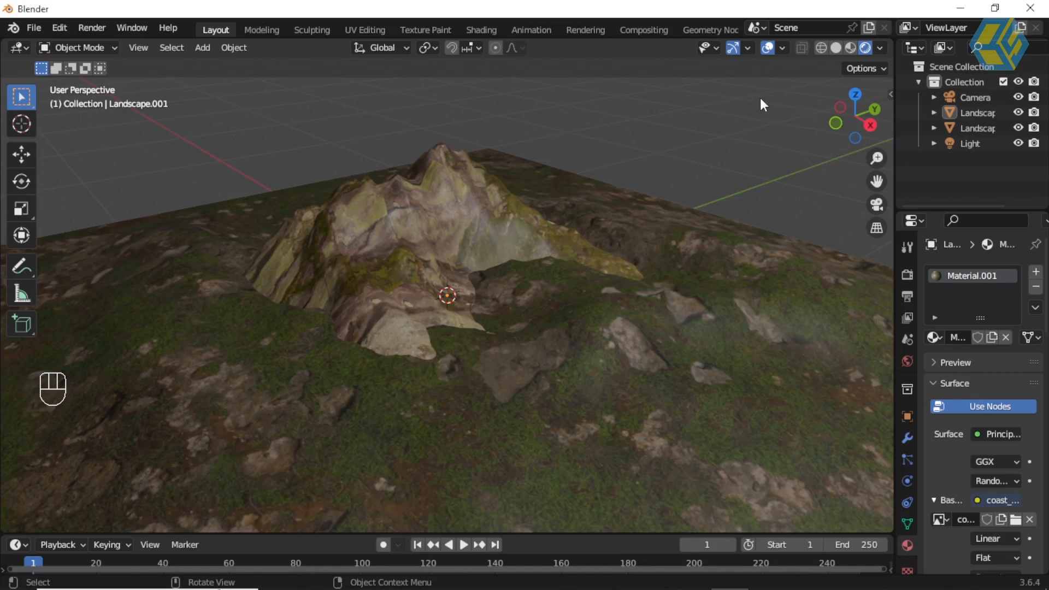
{"action": "left_click", "coordinate": [836, 48]}
Step: Enlarge the timeline area, select the base landscape and change that area to a Shader Editor
{"action": "left_click_drag", "start_coordinate": [457, 530], "coordinate": [452, 367]}
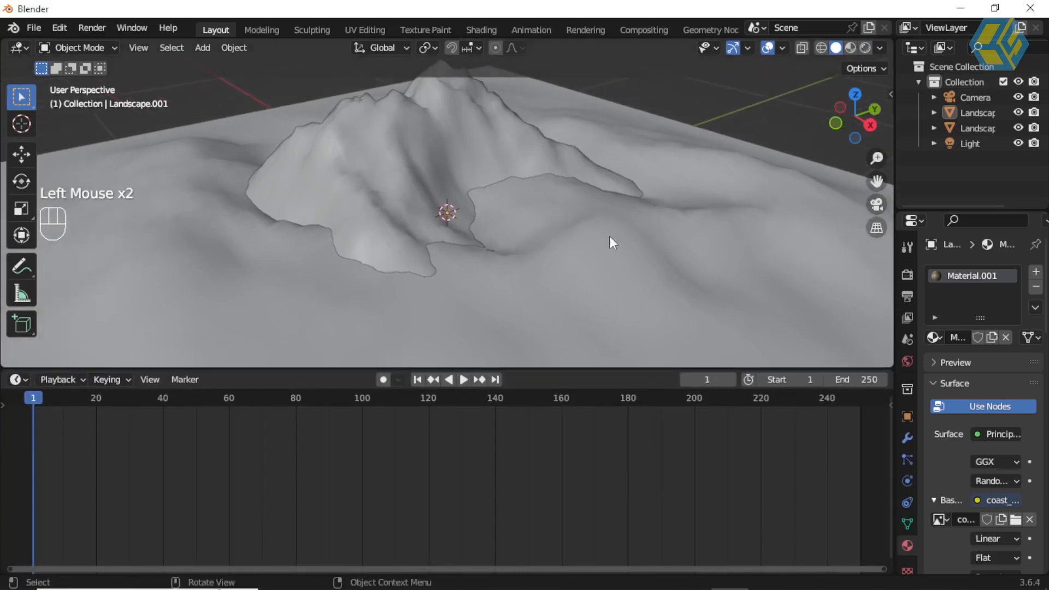
{"action": "left_click", "coordinate": [710, 187]}
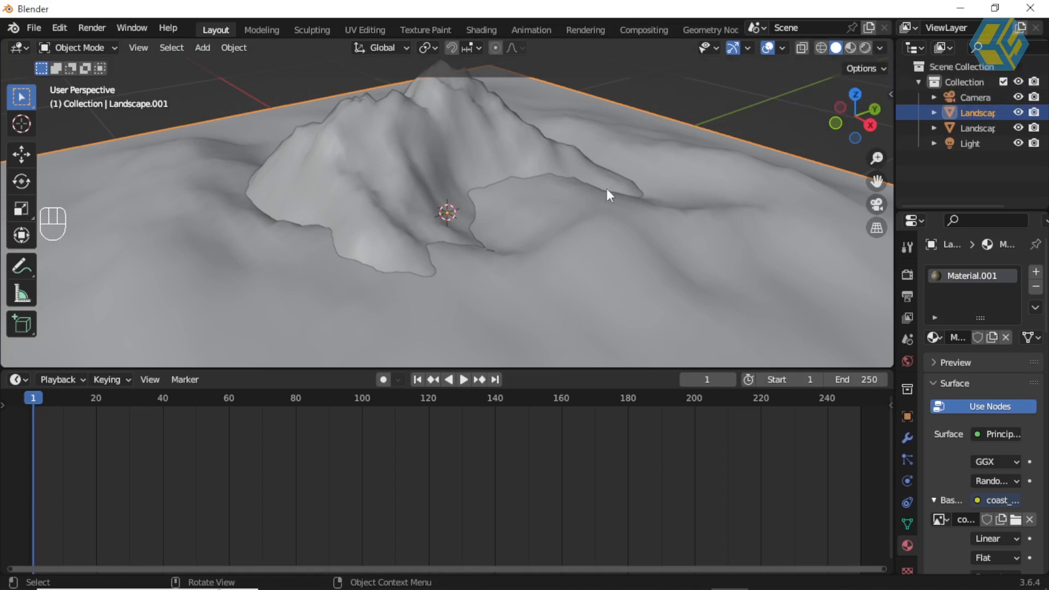
{"action": "left_click", "coordinate": [716, 150]}
{"action": "left_click", "coordinate": [715, 151]}
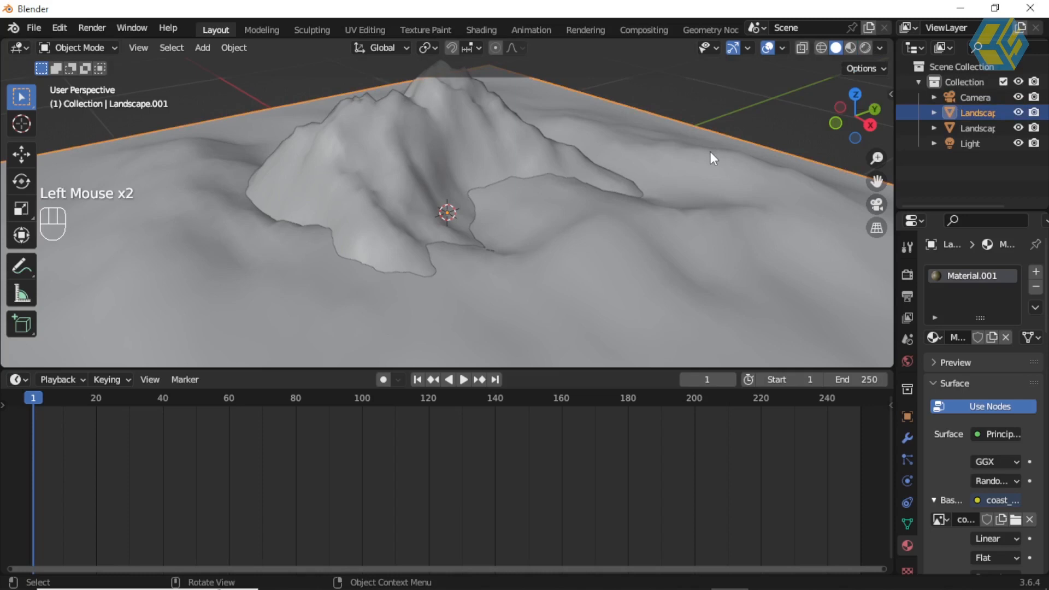
{"action": "left_click", "coordinate": [422, 127]}
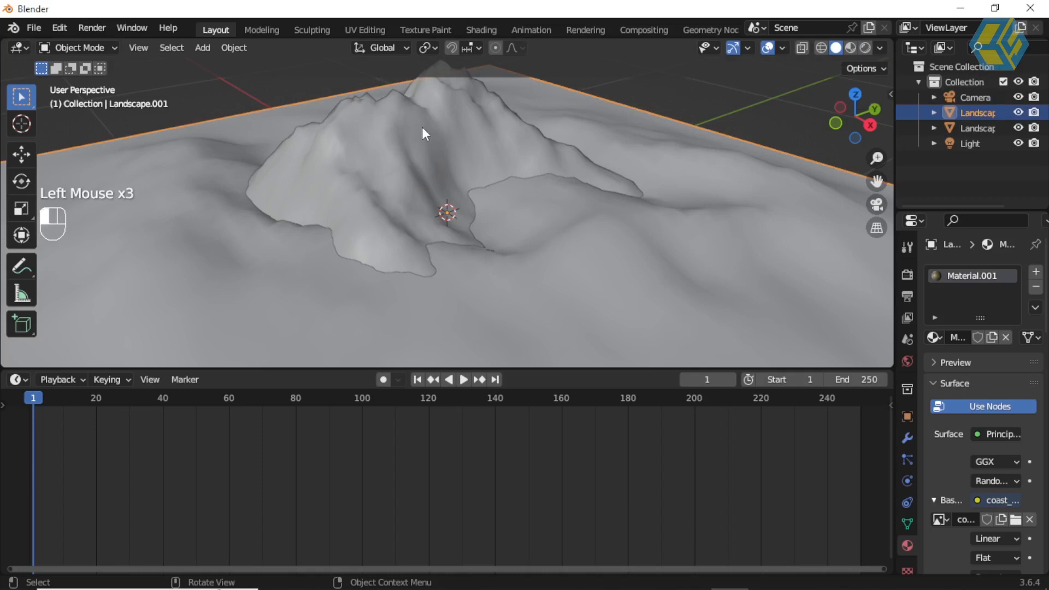
{"action": "left_click", "coordinate": [757, 198]}
{"action": "left_click", "coordinate": [21, 379]}
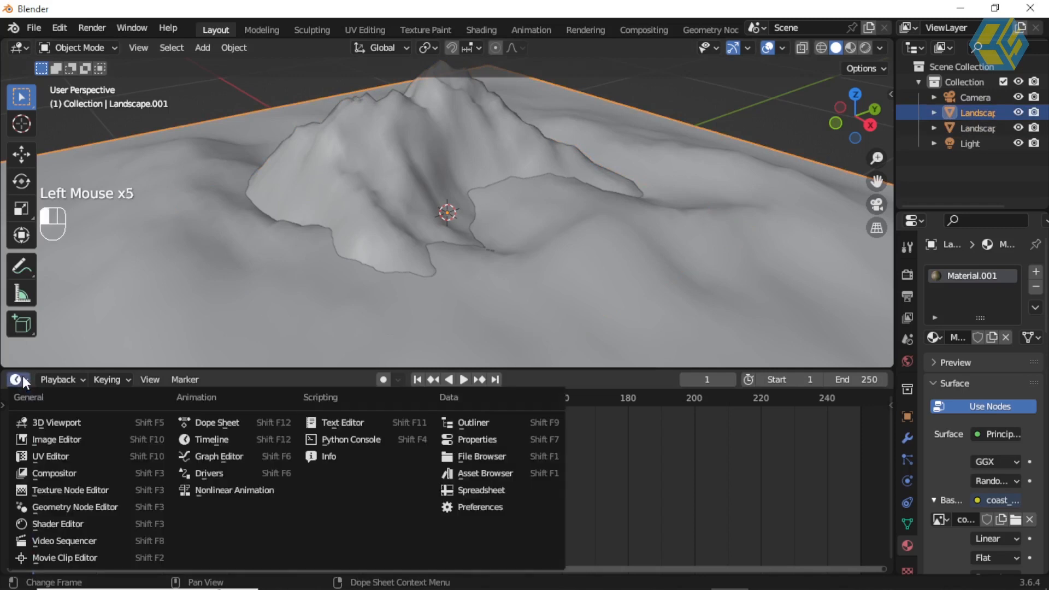
{"action": "left_click", "coordinate": [32, 525]}
Step: Enlarge the Shader Editor and move the coast_sand_rocks_02_diff_4k.jpg node down beside the Principled BSDF's Normal input
{"action": "scroll", "coordinate": [399, 515], "scroll_direction": "up", "scroll_amount": 6}
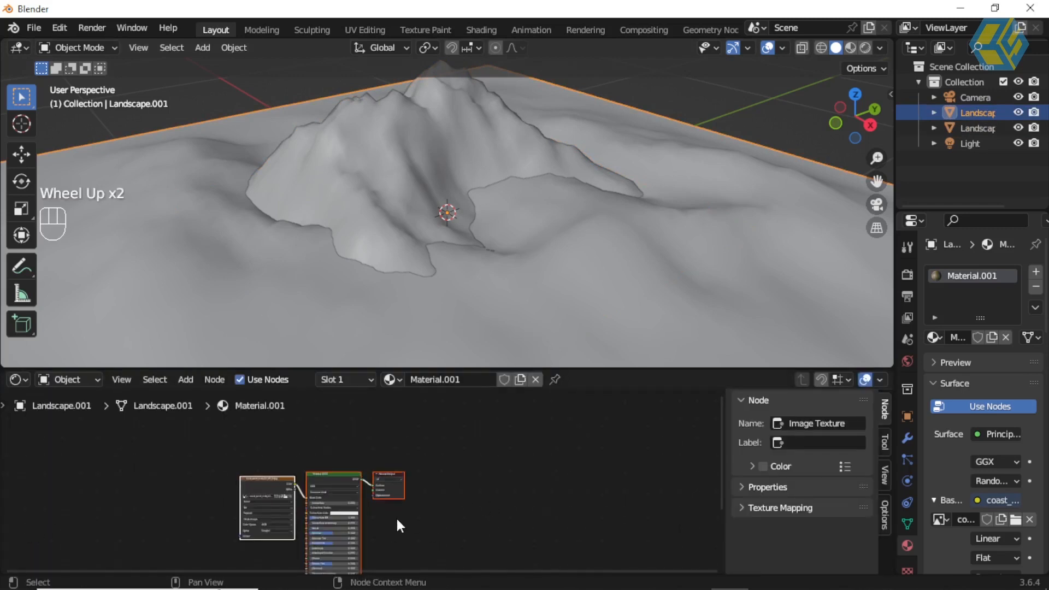
{"action": "middle_click_drag", "start_coordinate": [386, 516], "coordinate": [590, 452]}
{"action": "scroll", "coordinate": [594, 452], "scroll_direction": "up", "scroll_amount": 1}
{"action": "scroll", "coordinate": [594, 452], "scroll_direction": "up", "scroll_amount": 2}
{"action": "middle_click_drag", "start_coordinate": [512, 470], "coordinate": [503, 521]}
{"action": "left_click", "coordinate": [261, 471]}
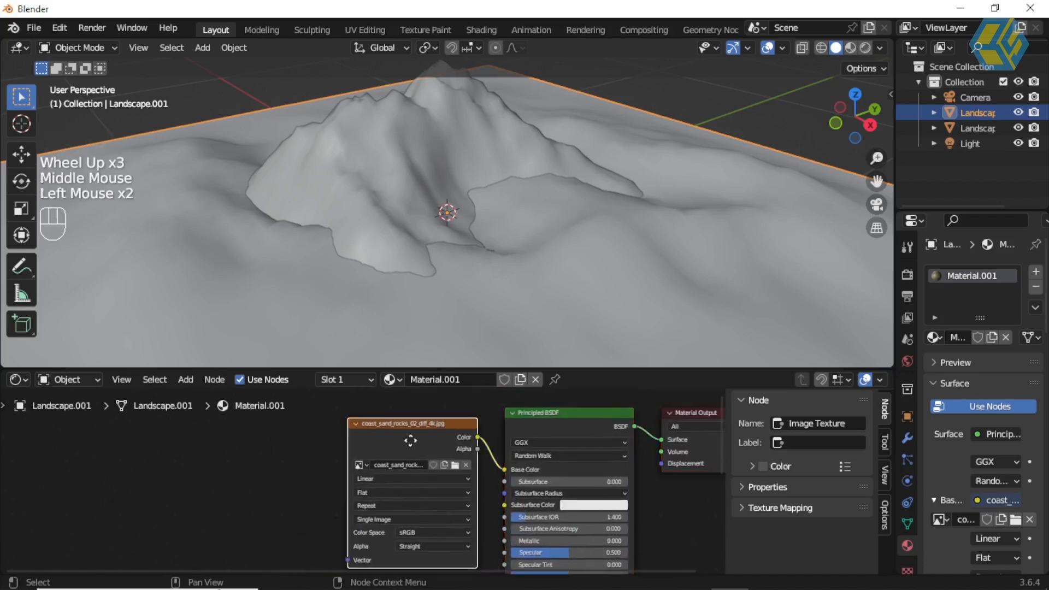
{"action": "left_click_drag", "start_coordinate": [422, 438], "coordinate": [366, 490]}
{"action": "middle_click_drag", "start_coordinate": [492, 484], "coordinate": [475, 388]}
{"action": "middle_click_drag", "start_coordinate": [451, 434], "coordinate": [455, 470]}
{"action": "left_click_drag", "start_coordinate": [469, 368], "coordinate": [468, 270]}
{"action": "left_click_drag", "start_coordinate": [444, 411], "coordinate": [440, 495]}
{"action": "middle_click_drag", "start_coordinate": [446, 476], "coordinate": [427, 344]}
{"action": "scroll", "coordinate": [440, 406], "scroll_direction": "down", "scroll_amount": 1}
{"action": "scroll", "coordinate": [440, 403], "scroll_direction": "up", "scroll_amount": 2}
{"action": "left_click_drag", "start_coordinate": [372, 314], "coordinate": [398, 482]}
{"action": "scroll", "coordinate": [437, 480], "scroll_direction": "up", "scroll_amount": 6}
{"action": "middle_click_drag", "start_coordinate": [518, 486], "coordinate": [325, 434]}
{"action": "left_click_drag", "start_coordinate": [264, 410], "coordinate": [164, 384]}
{"action": "scroll", "coordinate": [323, 428], "scroll_direction": "down", "scroll_amount": 4}
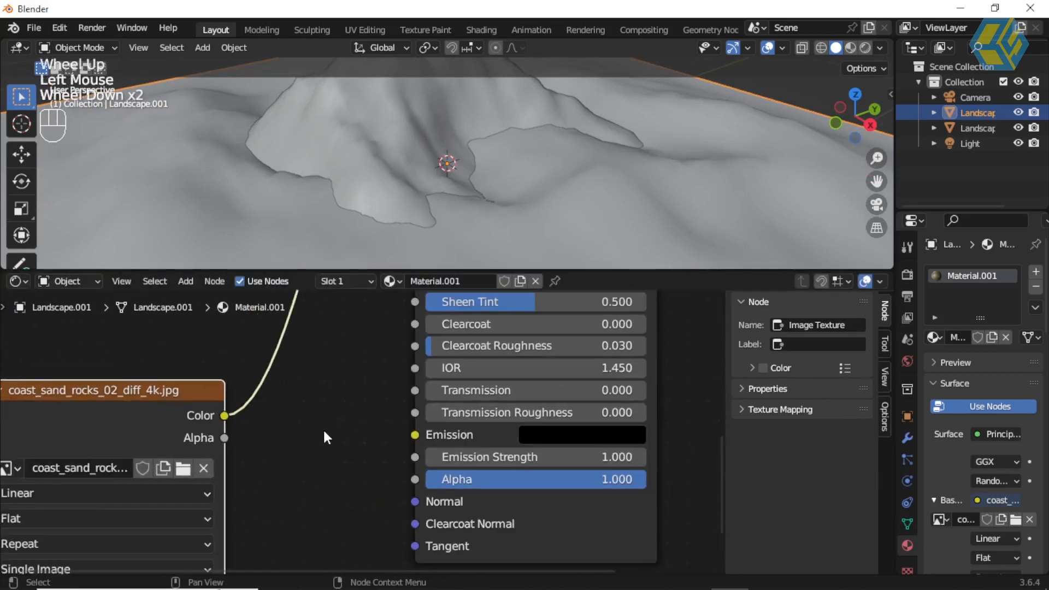
{"action": "middle_click_drag", "start_coordinate": [319, 431], "coordinate": [398, 424]}
{"action": "left_click_drag", "start_coordinate": [282, 394], "coordinate": [225, 389]}
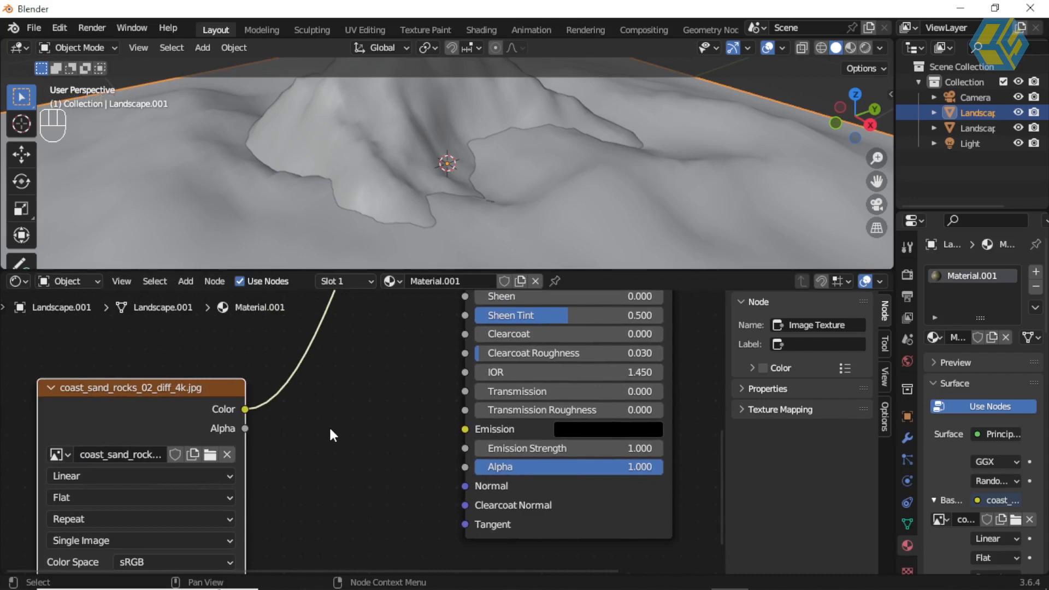
Step: Add a Bump node between the base landscape's image texture and Principled BSDF nodes
{"action": "key", "text": "shift+s"}
{"action": "key", "text": "Escape"}
{"action": "key", "text": "shift+a"}
{"action": "mouse_move", "coordinate": [324, 432]}
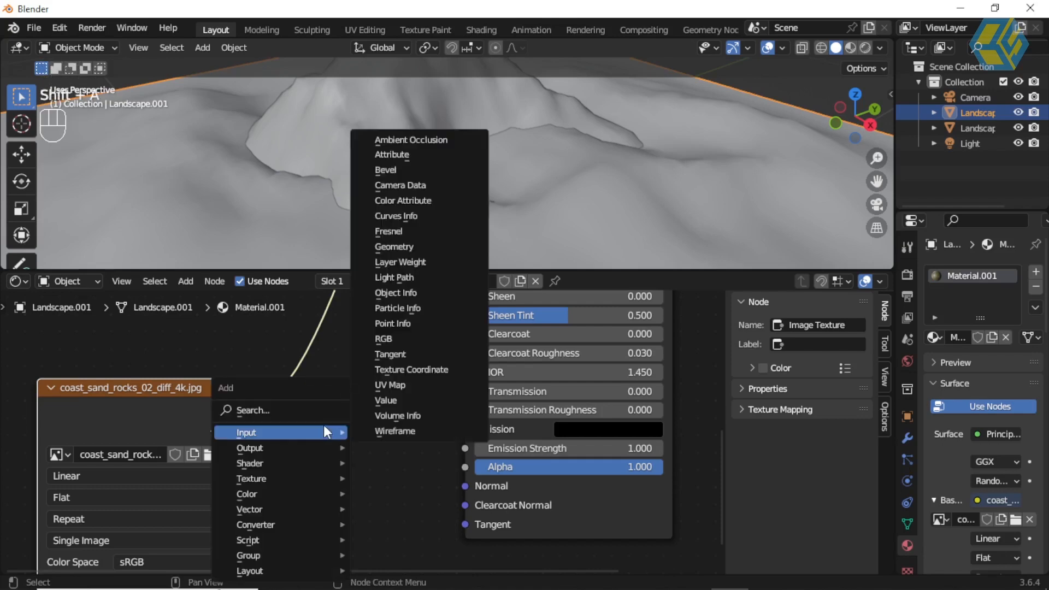
{"action": "left_click", "coordinate": [300, 410]}
{"action": "type", "text": "bump"}
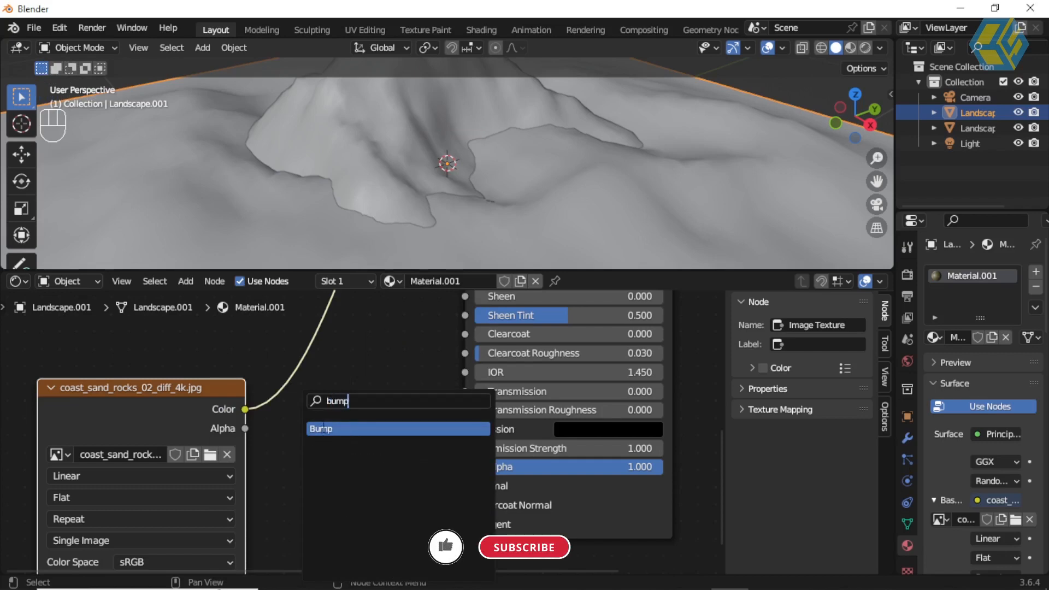
{"action": "key", "text": "Return"}
{"action": "left_click", "coordinate": [313, 445]}
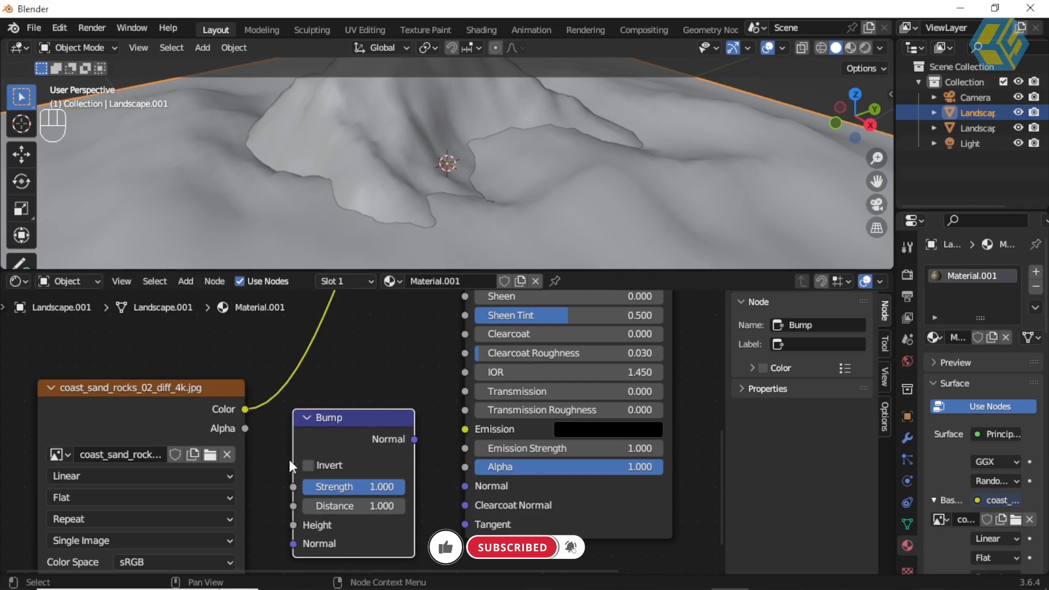
Step: Connect the image Color to Bump Height and Bump Normal to the Principled BSDF Normal, and preview the base in Material Preview
{"action": "left_click_drag", "start_coordinate": [244, 410], "coordinate": [293, 525]}
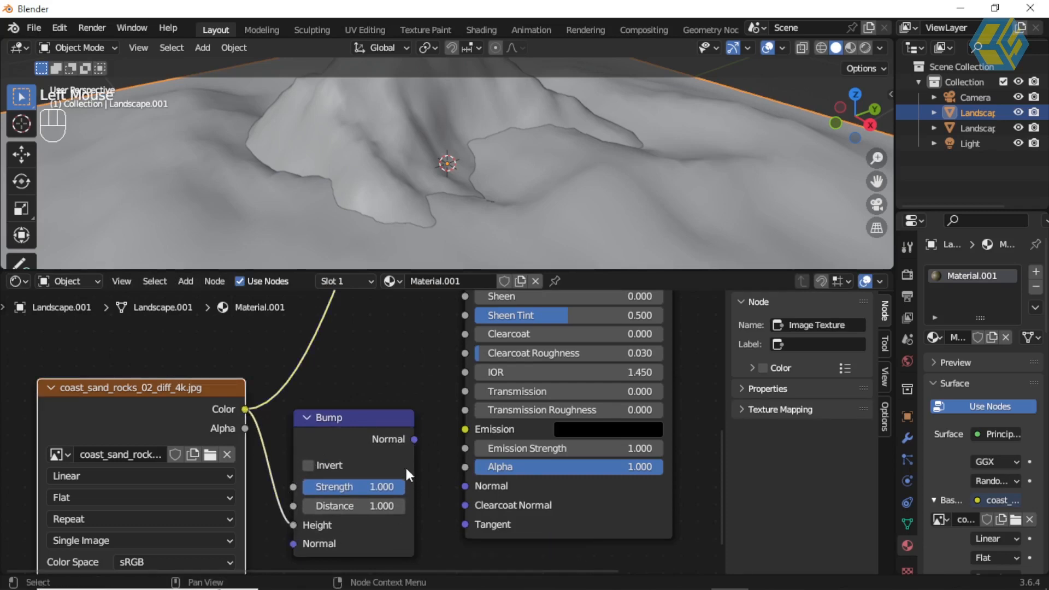
{"action": "left_click_drag", "start_coordinate": [414, 439], "coordinate": [464, 488]}
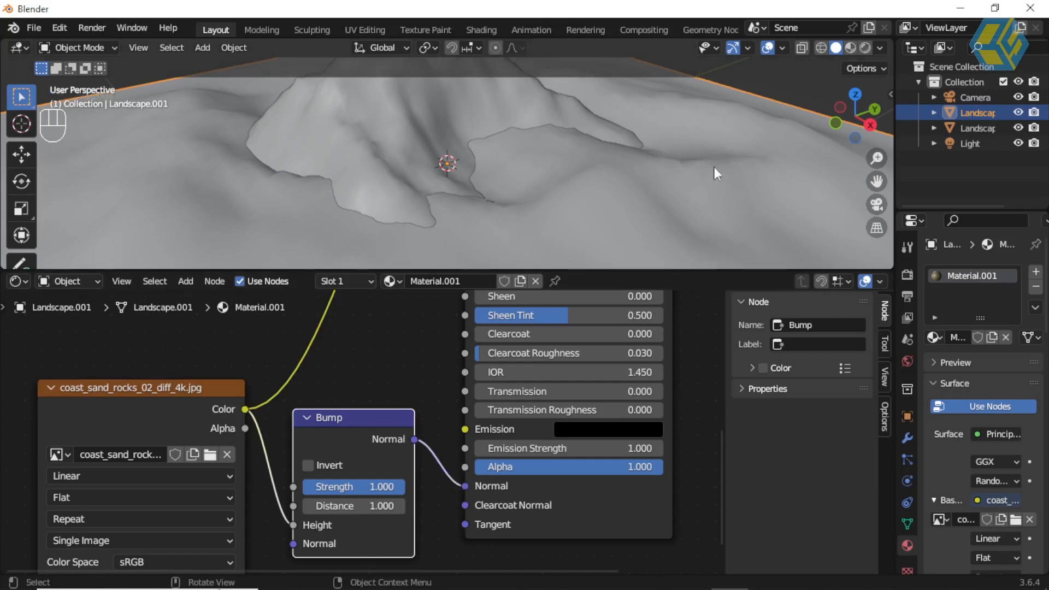
{"action": "left_click", "coordinate": [851, 46]}
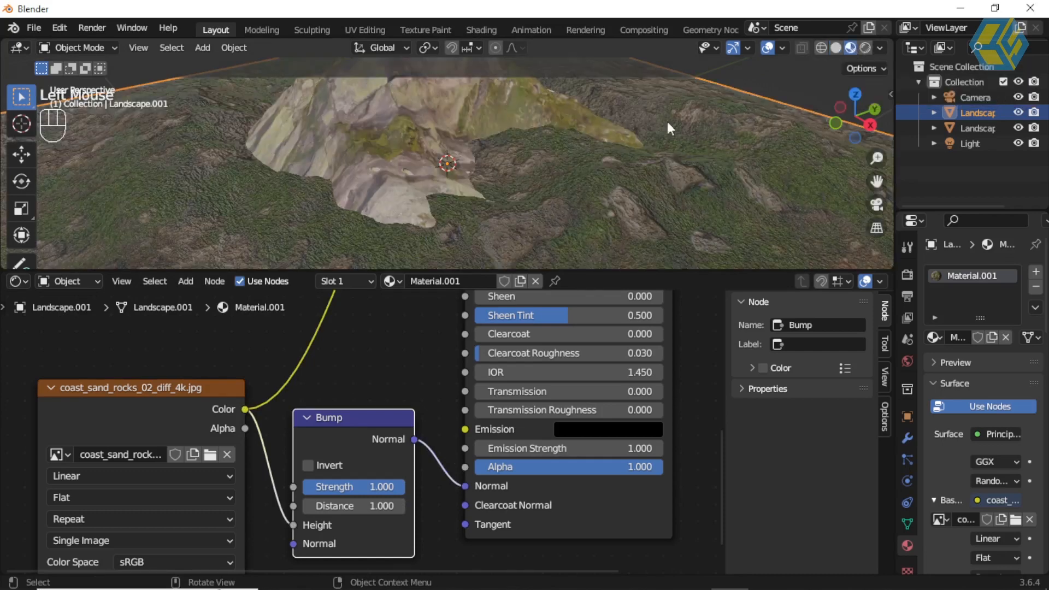
{"action": "left_click_drag", "start_coordinate": [386, 276], "coordinate": [386, 322]}
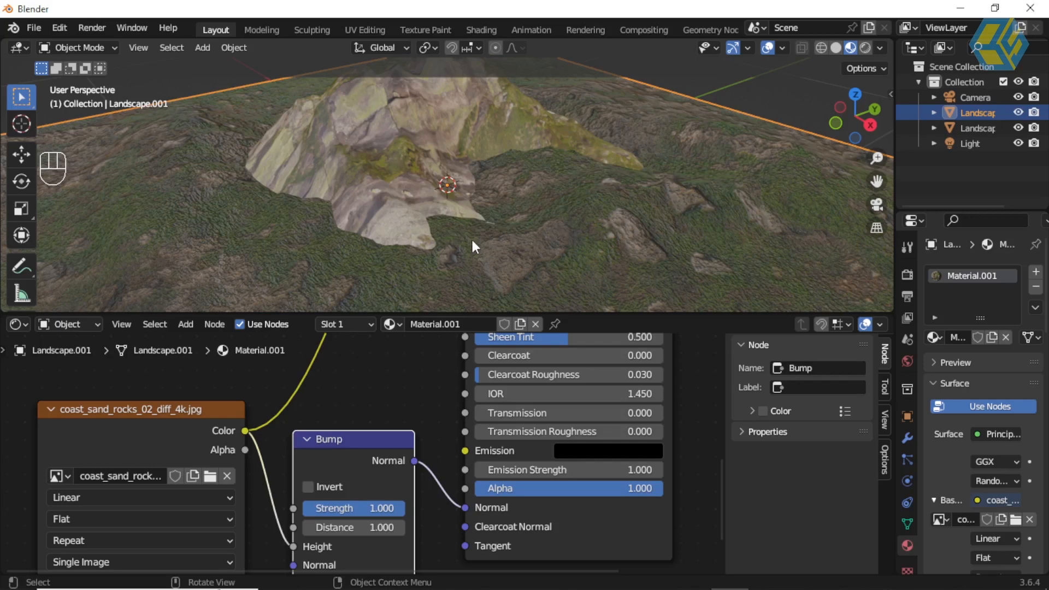
Step: Return to Solid shading and compare the material nodes of the mountain with those of the base landscape
{"action": "left_click", "coordinate": [836, 48]}
{"action": "left_click", "coordinate": [429, 129]}
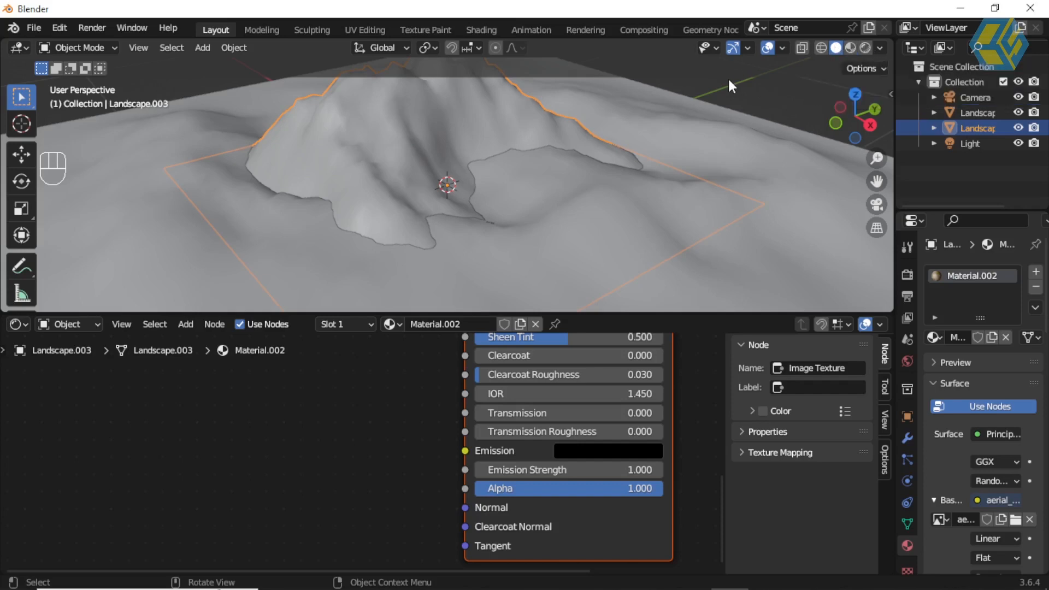
{"action": "left_click", "coordinate": [711, 91]}
{"action": "left_click", "coordinate": [395, 137]}
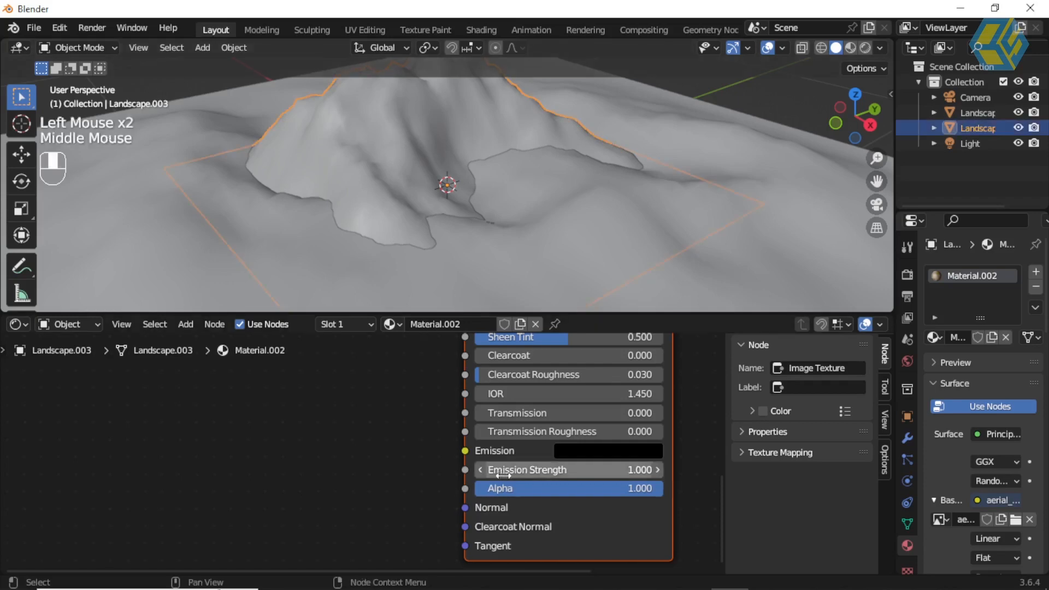
{"action": "scroll", "coordinate": [461, 440], "scroll_direction": "down", "scroll_amount": 5}
{"action": "middle_click_drag", "start_coordinate": [363, 356], "coordinate": [475, 382]}
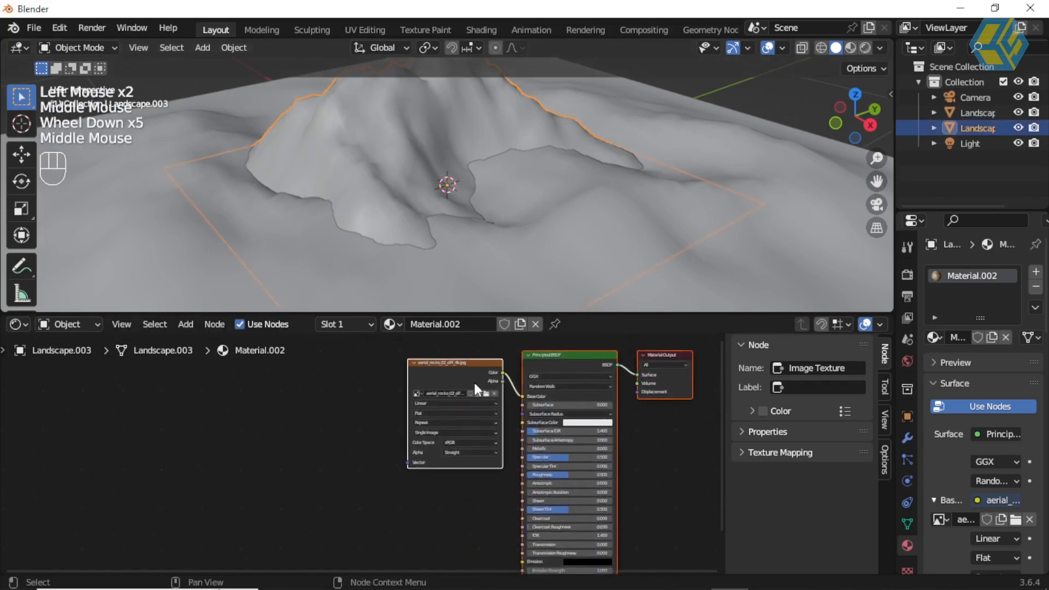
{"action": "left_click", "coordinate": [326, 283]}
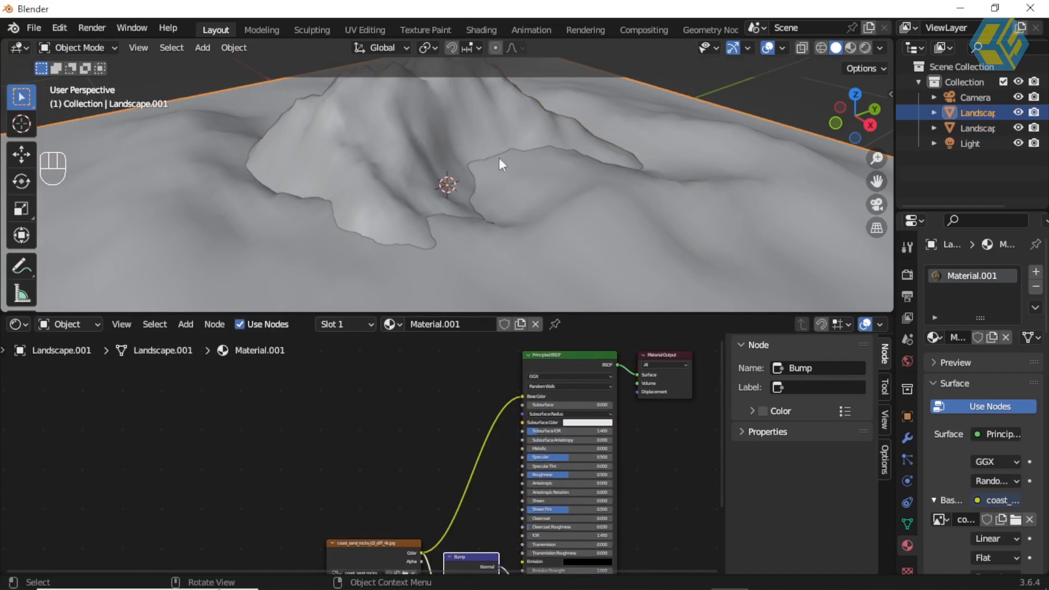
{"action": "left_click", "coordinate": [692, 140]}
{"action": "middle_click_drag", "start_coordinate": [471, 539], "coordinate": [393, 445]}
{"action": "scroll", "coordinate": [476, 460], "scroll_direction": "down", "scroll_amount": 1}
{"action": "scroll", "coordinate": [477, 460], "scroll_direction": "up", "scroll_amount": 4}
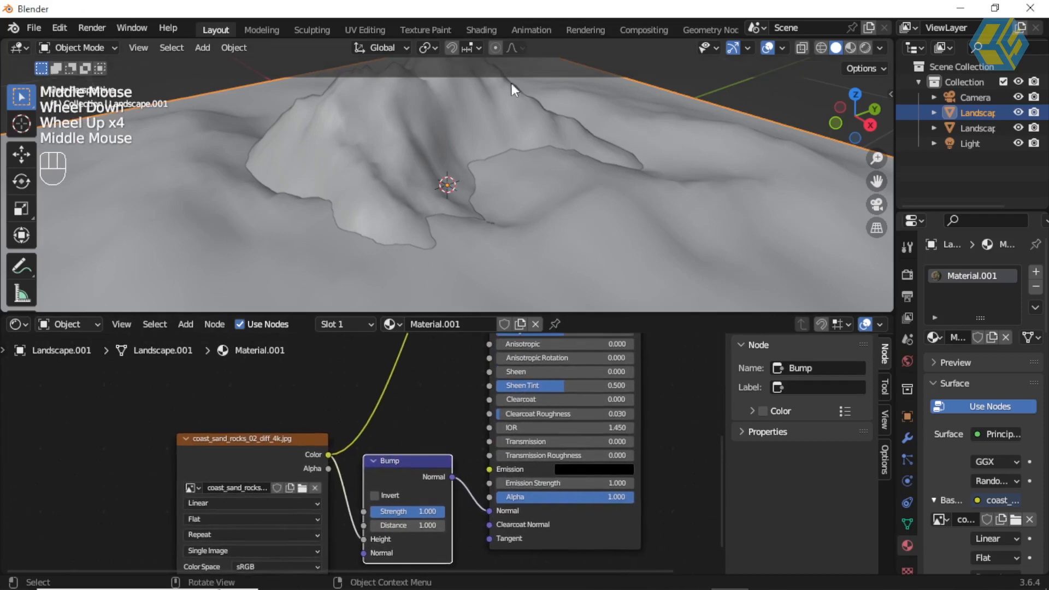
Step: Select the mountain and move its aerial_rocks_02_diff_4k.jpg node down beside the Principled BSDF's Normal input
{"action": "left_click", "coordinate": [472, 109]}
{"action": "middle_click_drag", "start_coordinate": [469, 434], "coordinate": [518, 521]}
{"action": "middle_click_drag", "start_coordinate": [480, 467], "coordinate": [449, 571]}
{"action": "left_click", "coordinate": [373, 382]}
{"action": "left_click_drag", "start_coordinate": [373, 382], "coordinate": [290, 450]}
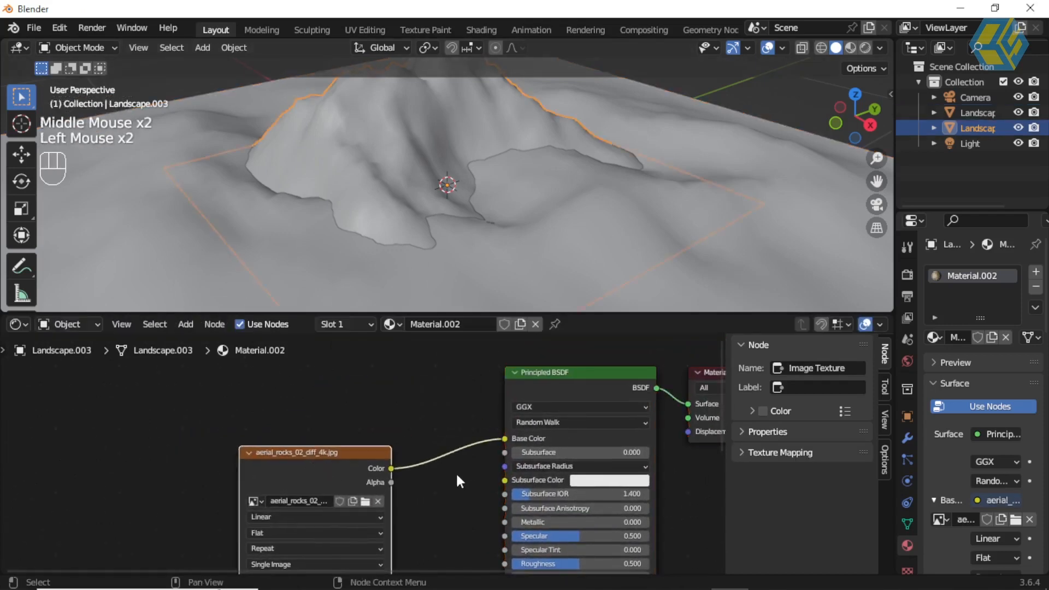
{"action": "middle_click_drag", "start_coordinate": [454, 474], "coordinate": [485, 337]}
{"action": "middle_click_drag", "start_coordinate": [402, 351], "coordinate": [389, 398]}
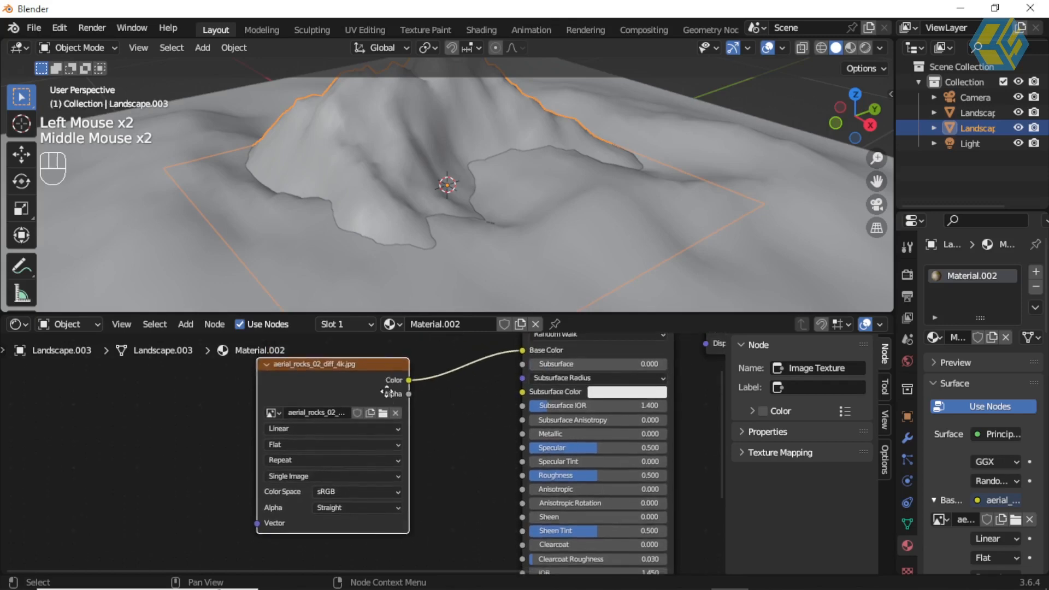
{"action": "left_click_drag", "start_coordinate": [390, 382], "coordinate": [370, 469]}
{"action": "middle_click_drag", "start_coordinate": [450, 462], "coordinate": [443, 362]}
{"action": "left_click_drag", "start_coordinate": [360, 387], "coordinate": [317, 479]}
{"action": "middle_click_drag", "start_coordinate": [436, 487], "coordinate": [423, 387]}
{"action": "left_click_drag", "start_coordinate": [319, 362], "coordinate": [385, 440]}
{"action": "scroll", "coordinate": [434, 455], "scroll_direction": "up", "scroll_amount": 2}
{"action": "middle_click_drag", "start_coordinate": [436, 464], "coordinate": [328, 451]}
{"action": "left_click_drag", "start_coordinate": [280, 432], "coordinate": [284, 370]}
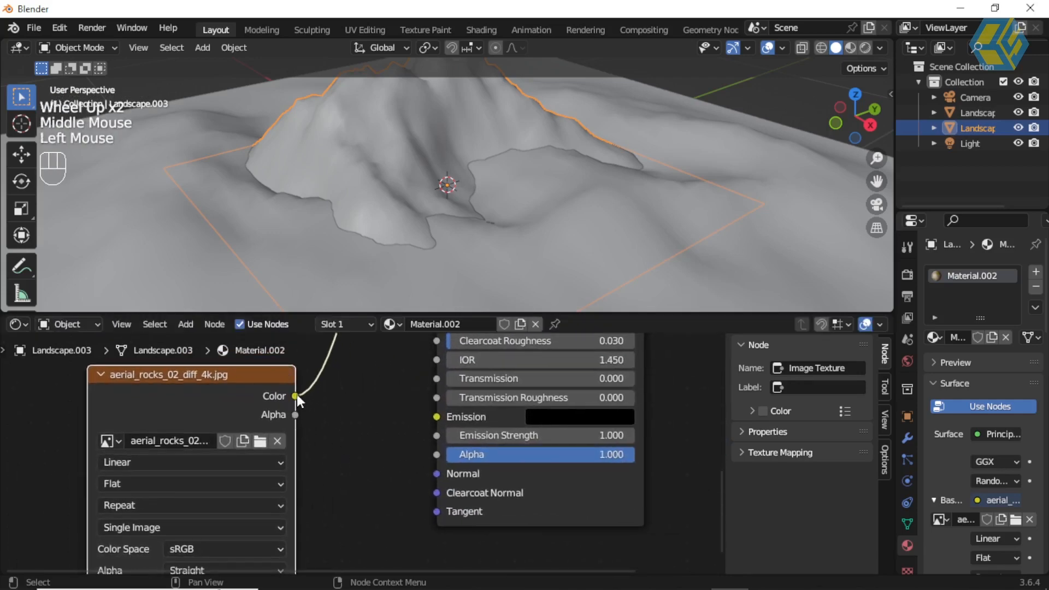
{"action": "left_click", "coordinate": [297, 398]}
{"action": "left_click_drag", "start_coordinate": [271, 373], "coordinate": [190, 374]}
{"action": "left_click", "coordinate": [331, 414]}
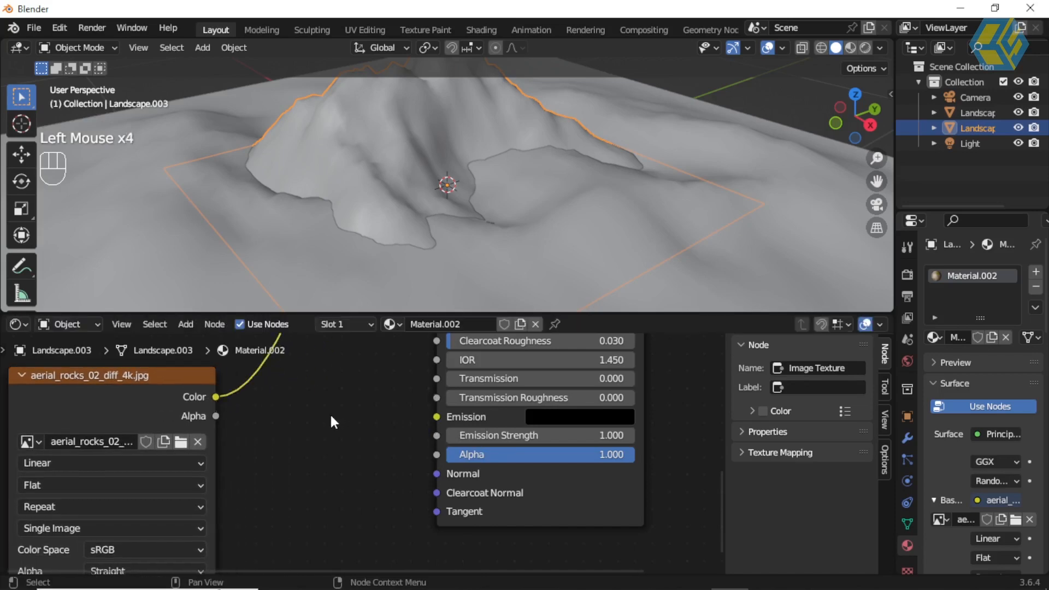
Step: Add a Bump node to the mountain's material, linking image Color to its Height and its Normal to the Principled BSDF Normal
{"action": "key", "text": "shift+a"}
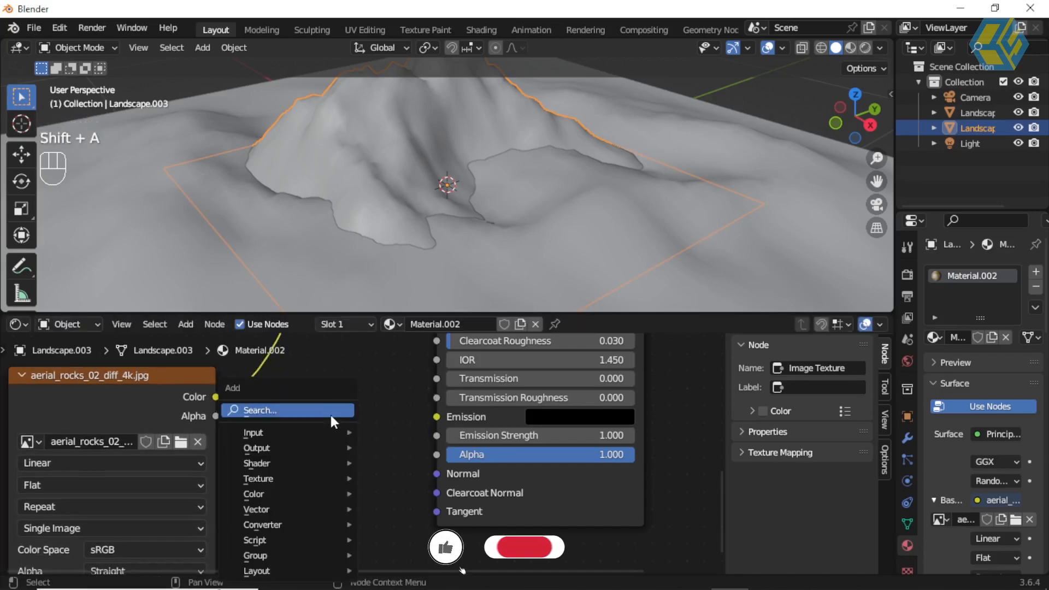
{"action": "type", "text": "bum"}
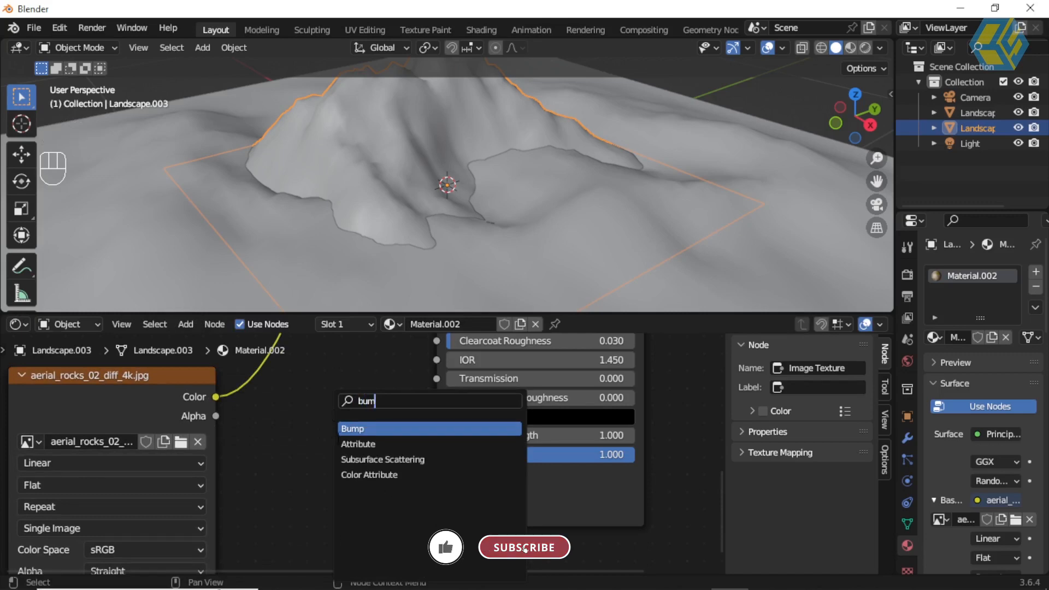
{"action": "key", "text": "Return"}
{"action": "left_click", "coordinate": [266, 435]}
{"action": "left_click_drag", "start_coordinate": [217, 398], "coordinate": [246, 519]}
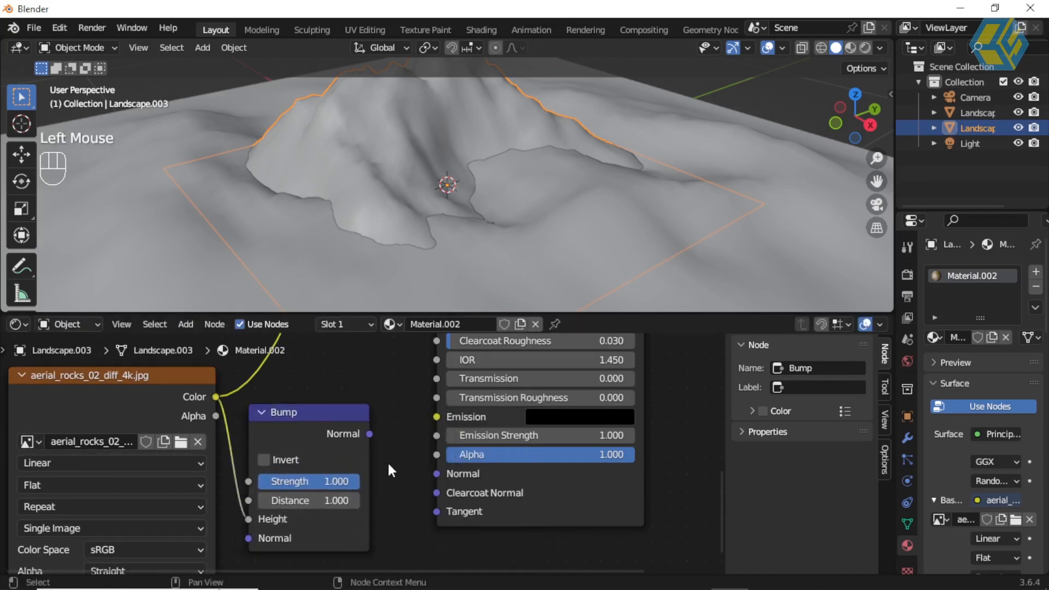
{"action": "left_click_drag", "start_coordinate": [369, 428], "coordinate": [436, 473]}
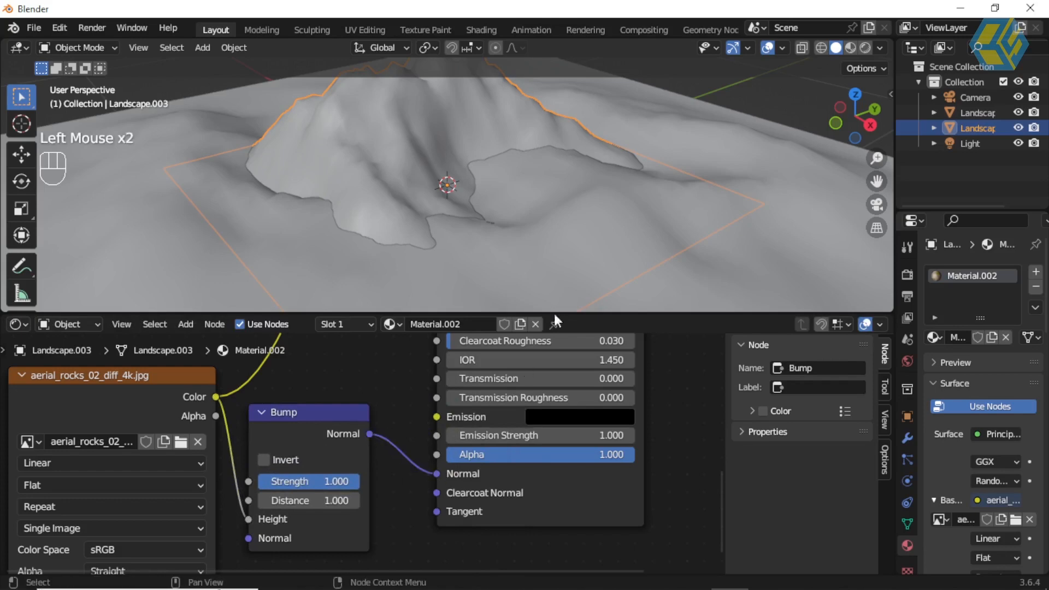
Step: Compare the mountain in Material Preview with the Bump node's Normal link detached and reconnected
{"action": "left_click", "coordinate": [851, 47]}
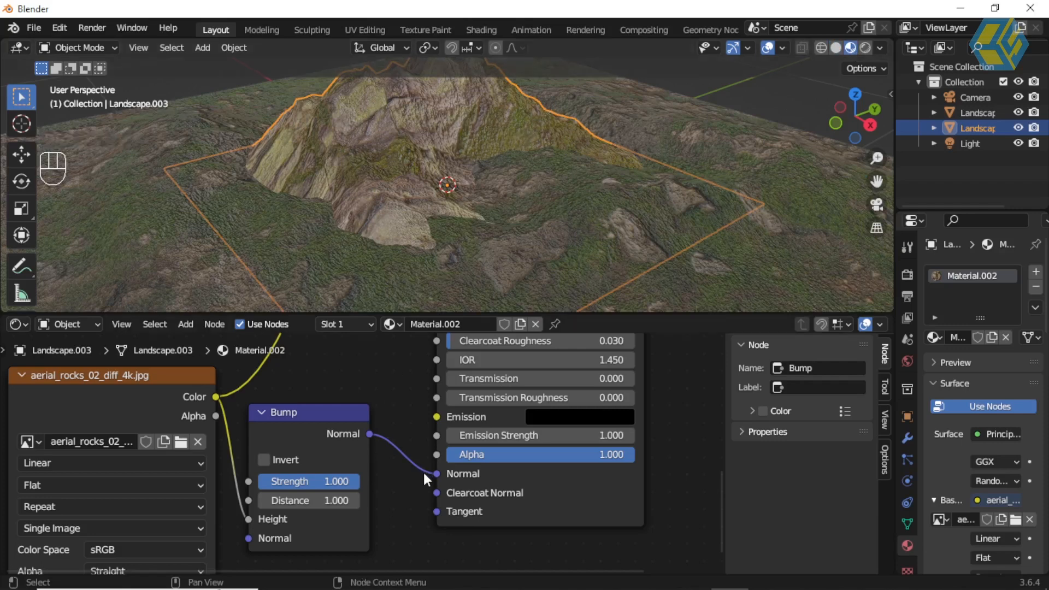
{"action": "left_click_drag", "start_coordinate": [435, 473], "coordinate": [401, 473]}
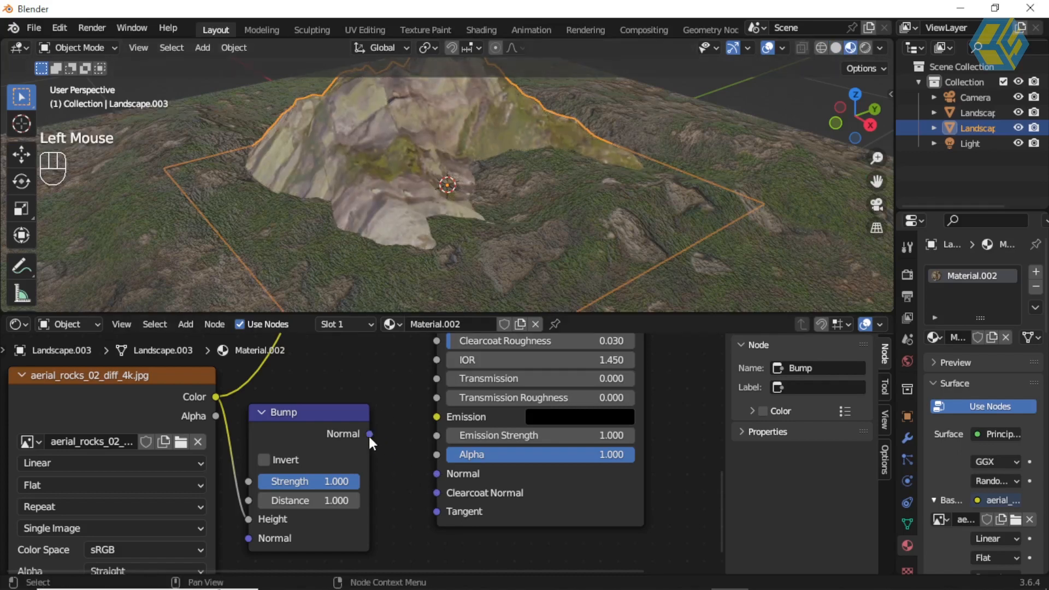
{"action": "left_click_drag", "start_coordinate": [369, 434], "coordinate": [436, 473]}
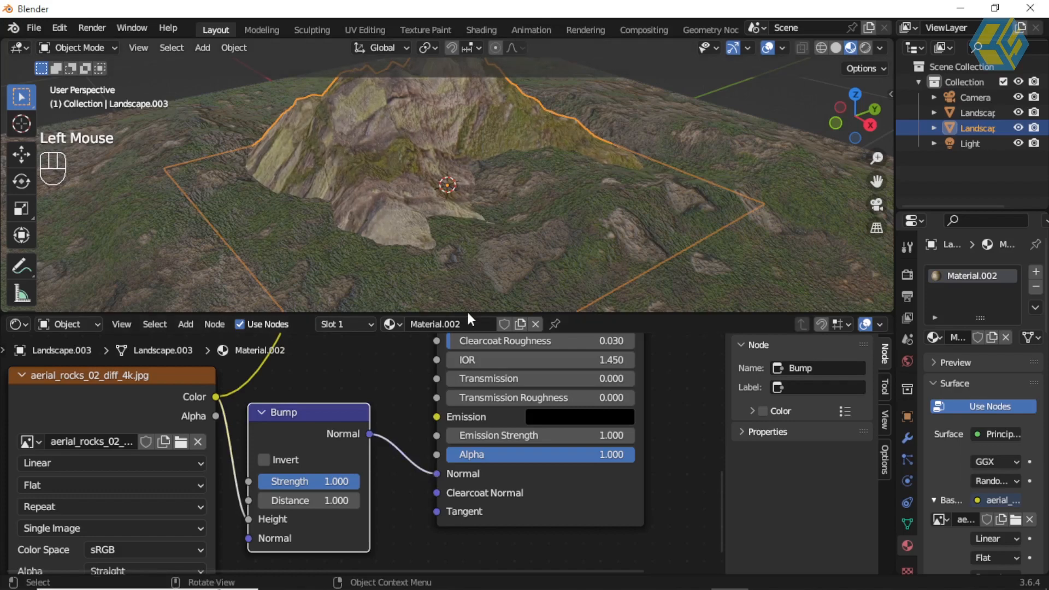
Step: Change the Shader Editor area back to a Timeline and shrink it to enlarge the 3D viewport
{"action": "left_click", "coordinate": [27, 324]}
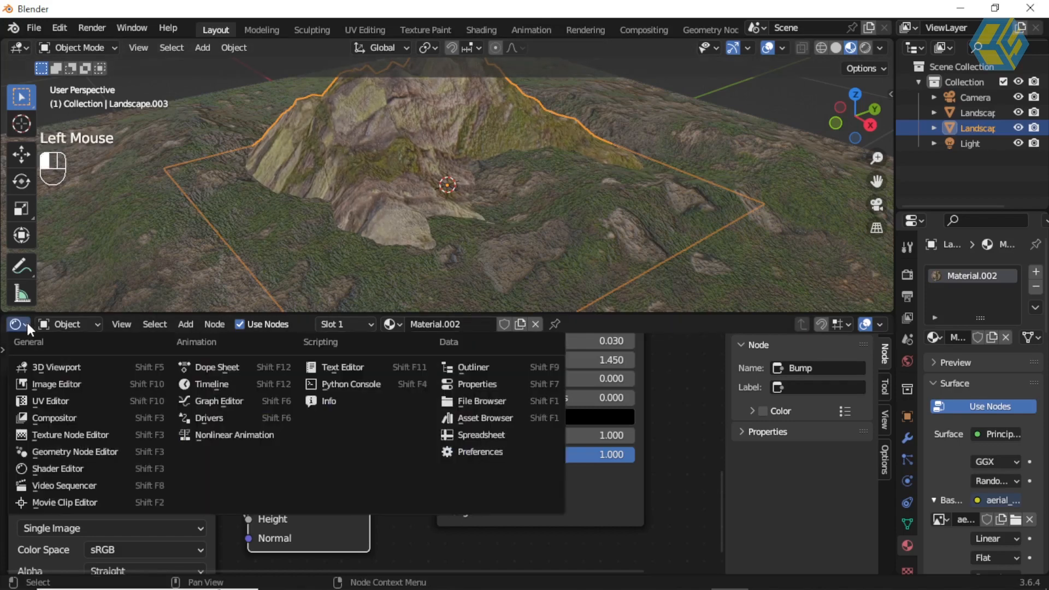
{"action": "left_click", "coordinate": [187, 381]}
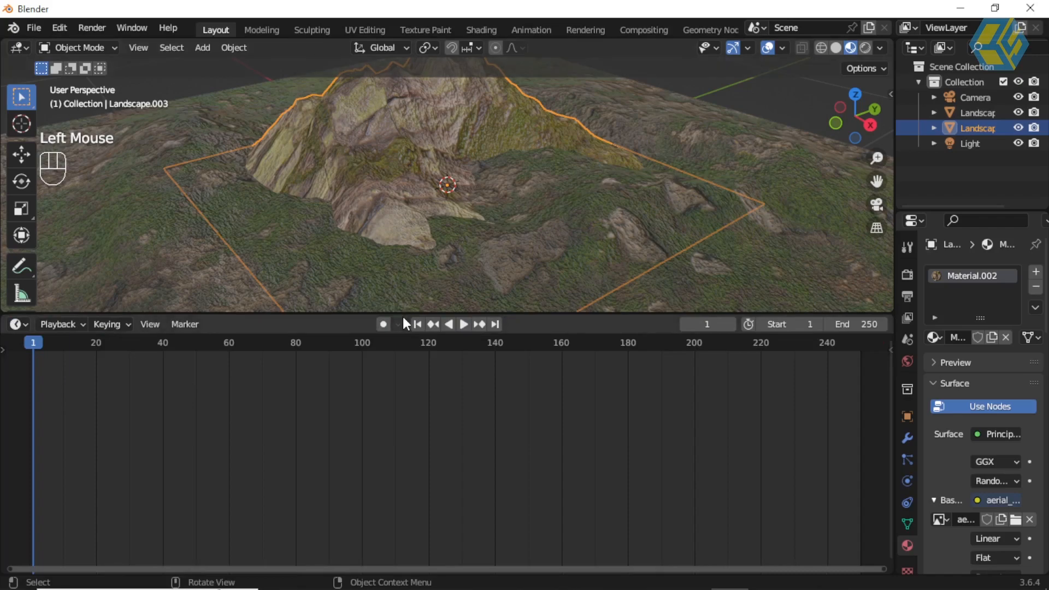
{"action": "left_click_drag", "start_coordinate": [403, 316], "coordinate": [389, 484]}
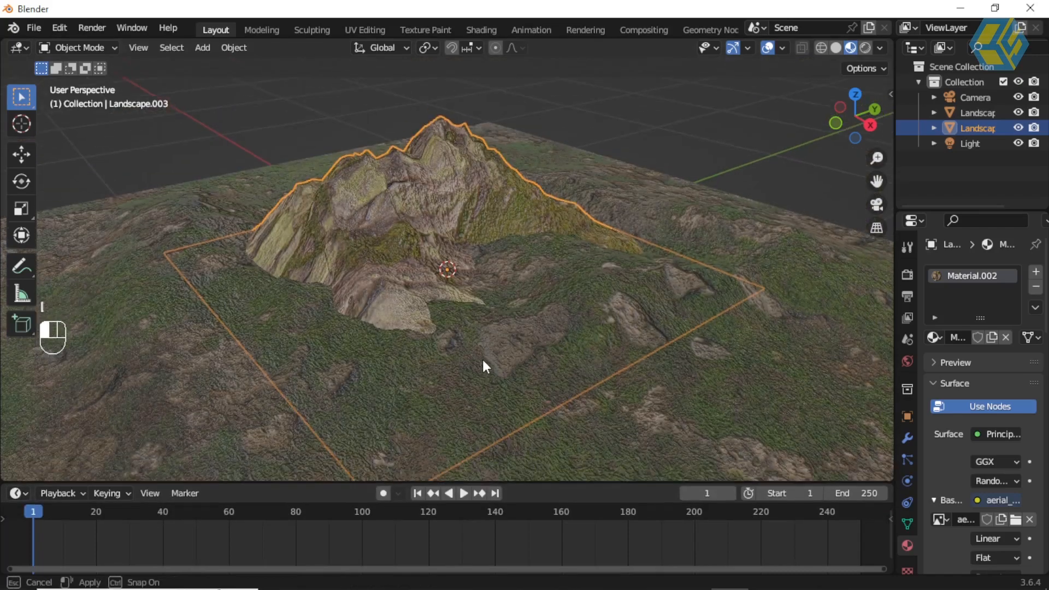
Step: Hide the Light object in the viewport and check the landscape in Rendered shading before switching to Solid shading
{"action": "left_click_drag", "start_coordinate": [482, 362], "coordinate": [483, 360]}
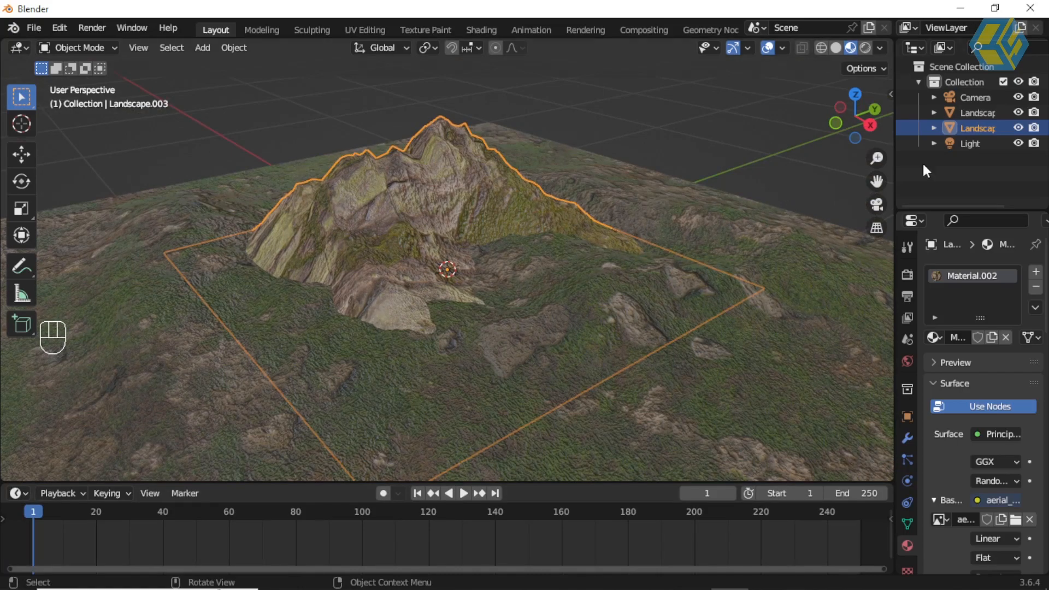
{"action": "left_click", "coordinate": [1018, 142]}
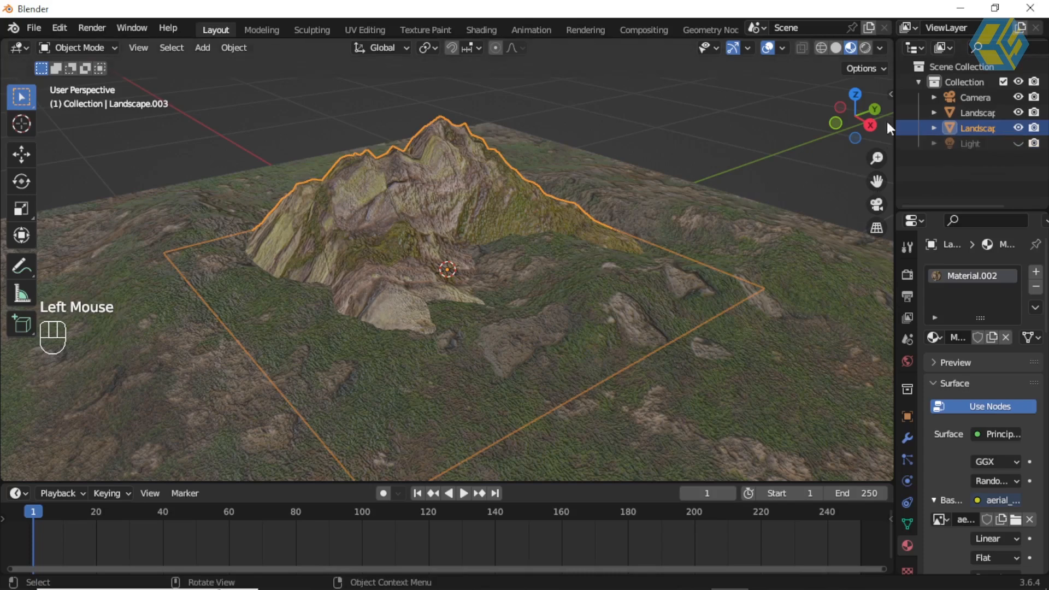
{"action": "left_click", "coordinate": [867, 47]}
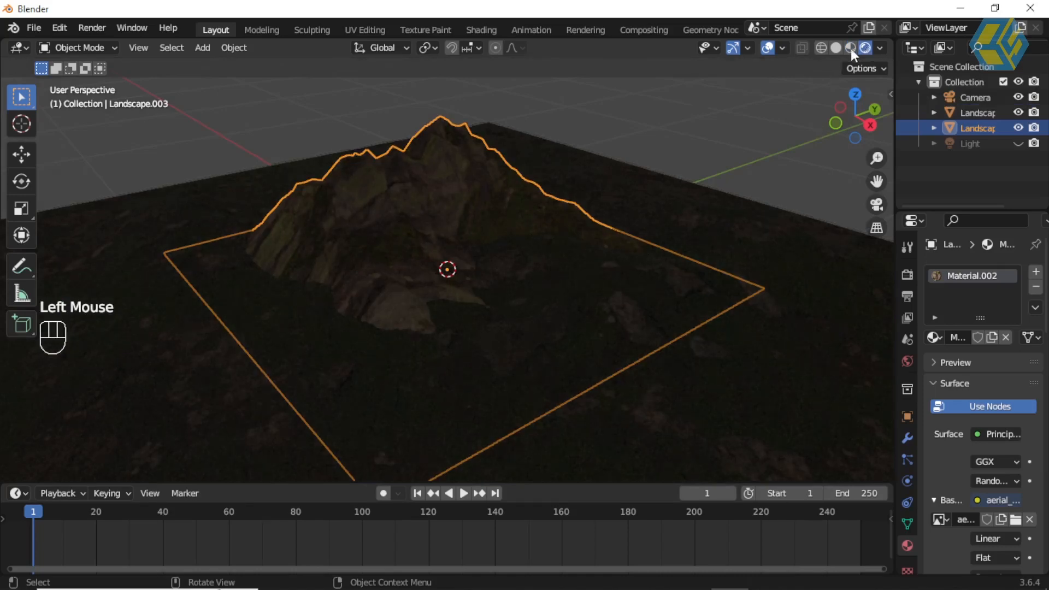
{"action": "left_click", "coordinate": [842, 47]}
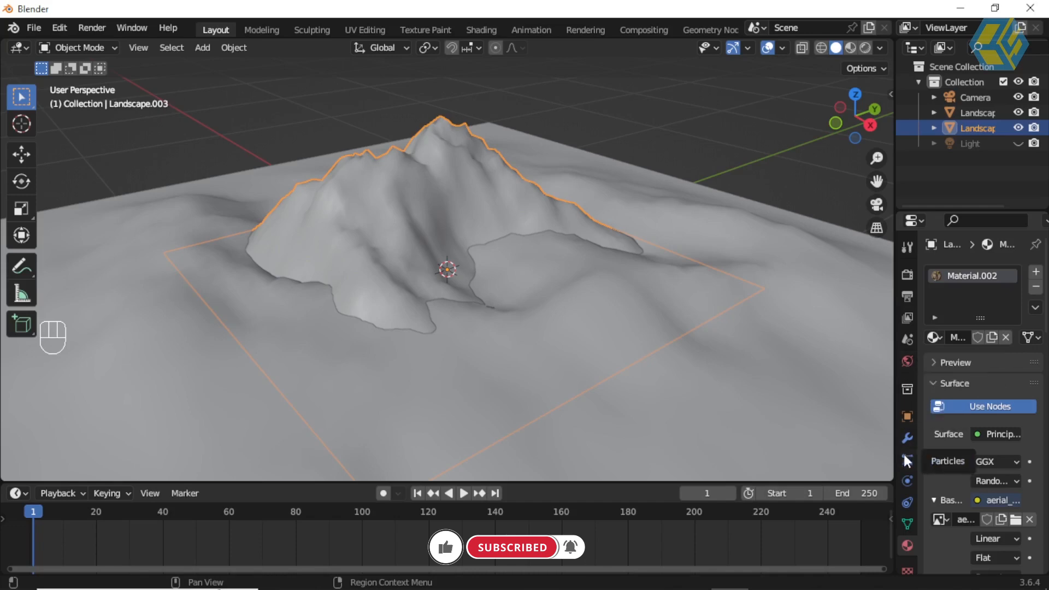
Step: Widen the properties area and assign an Environment Texture to the World background's Color
{"action": "left_click", "coordinate": [908, 363]}
{"action": "left_click_drag", "start_coordinate": [894, 365], "coordinate": [794, 362]}
{"action": "left_click", "coordinate": [916, 376]}
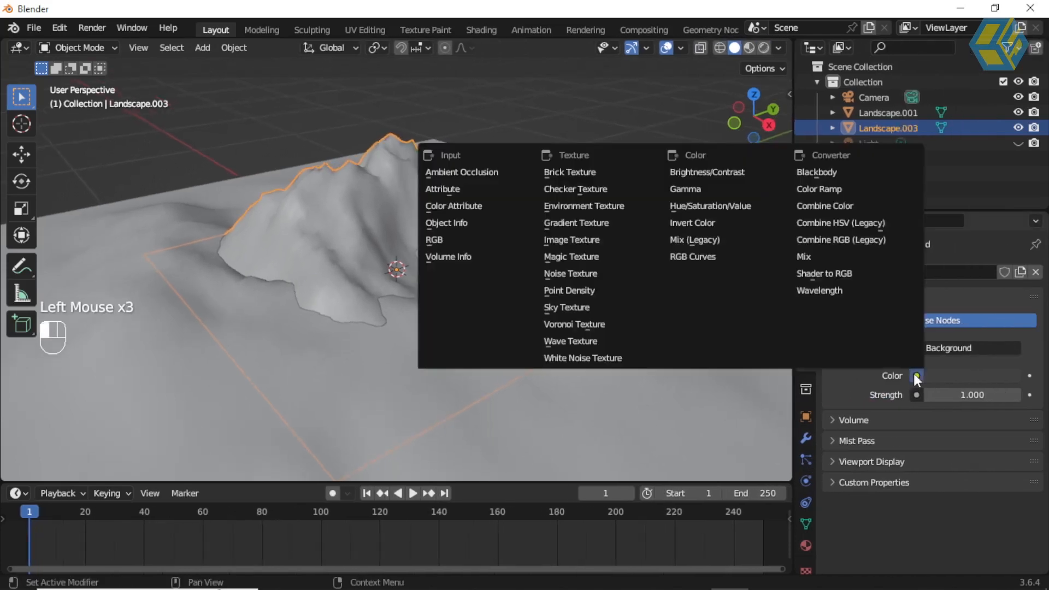
{"action": "left_click", "coordinate": [559, 205]}
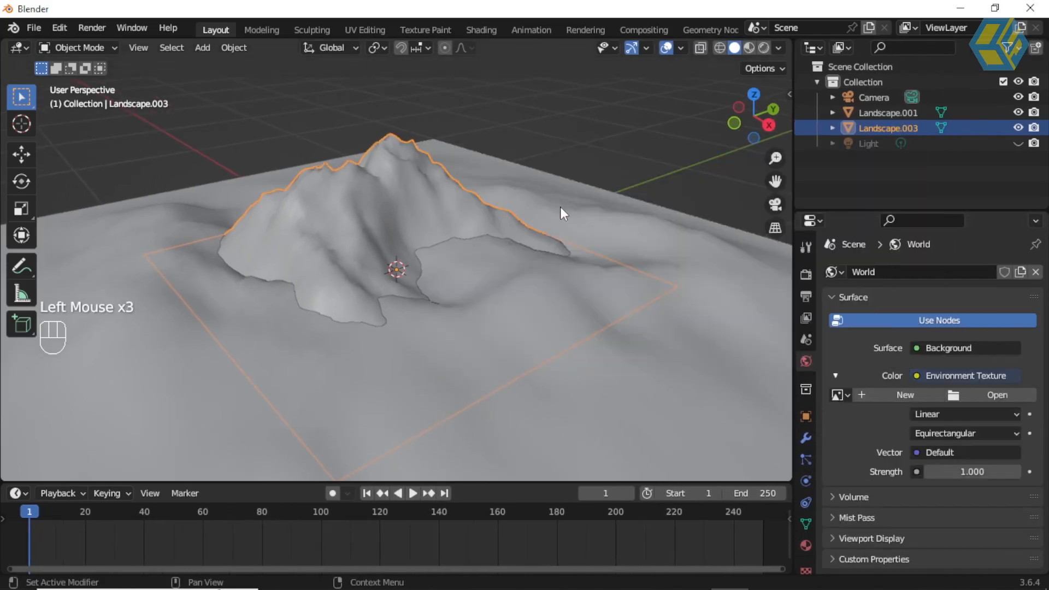
Step: Start opening an image for the environment texture and browse to C:\Program Files with the files shown as a vertical list
{"action": "left_click", "coordinate": [1009, 391]}
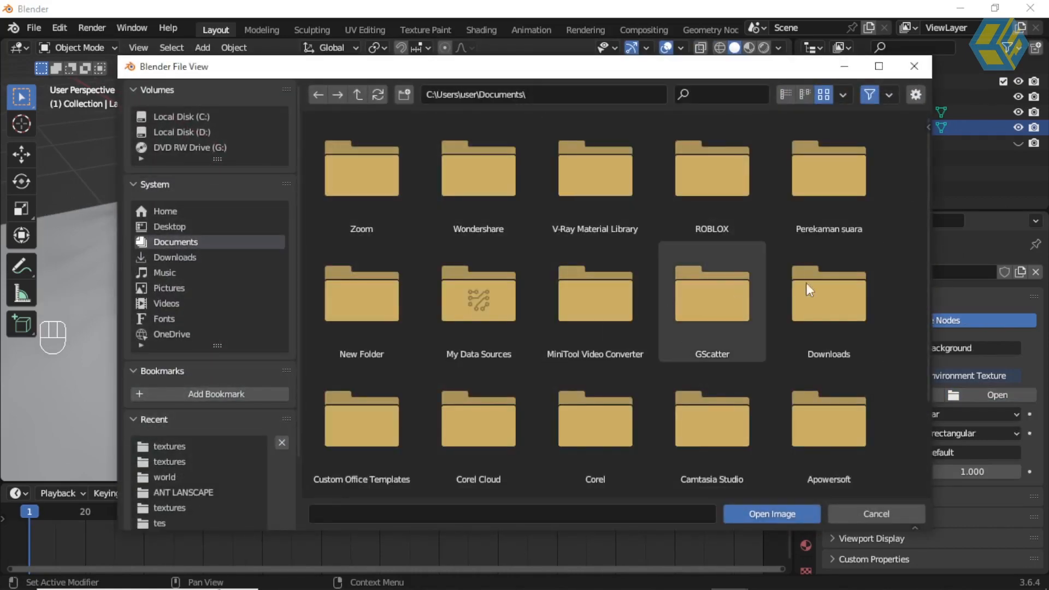
{"action": "left_click", "coordinate": [225, 117]}
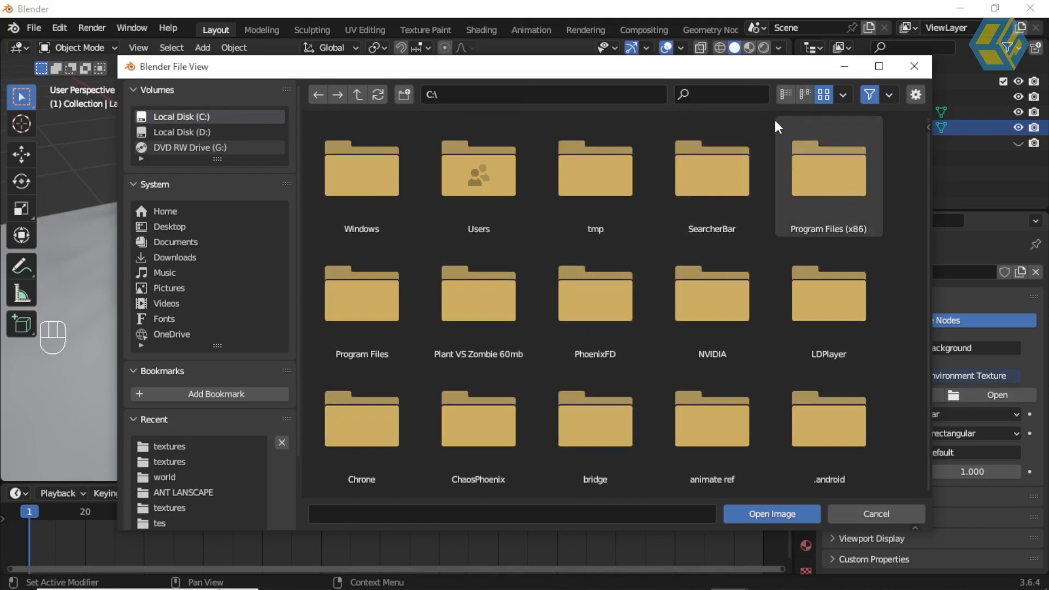
{"action": "left_click", "coordinate": [787, 94]}
{"action": "left_click", "coordinate": [353, 213]}
{"action": "double_click", "coordinate": [353, 214]}
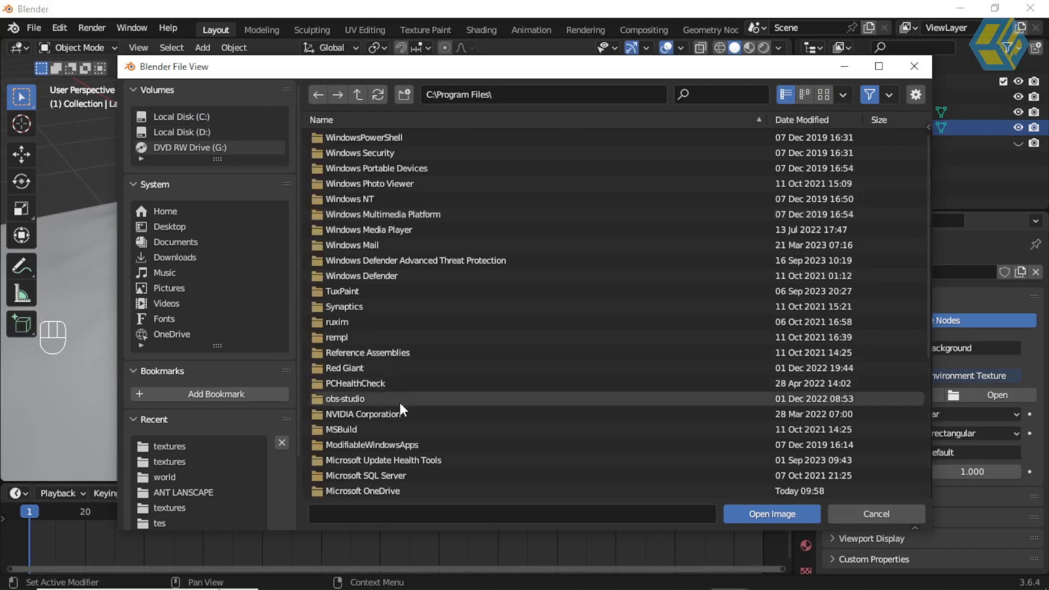
{"action": "scroll", "coordinate": [396, 418], "scroll_direction": "down", "scroll_amount": 4}
{"action": "scroll", "coordinate": [395, 418], "scroll_direction": "up", "scroll_amount": 4}
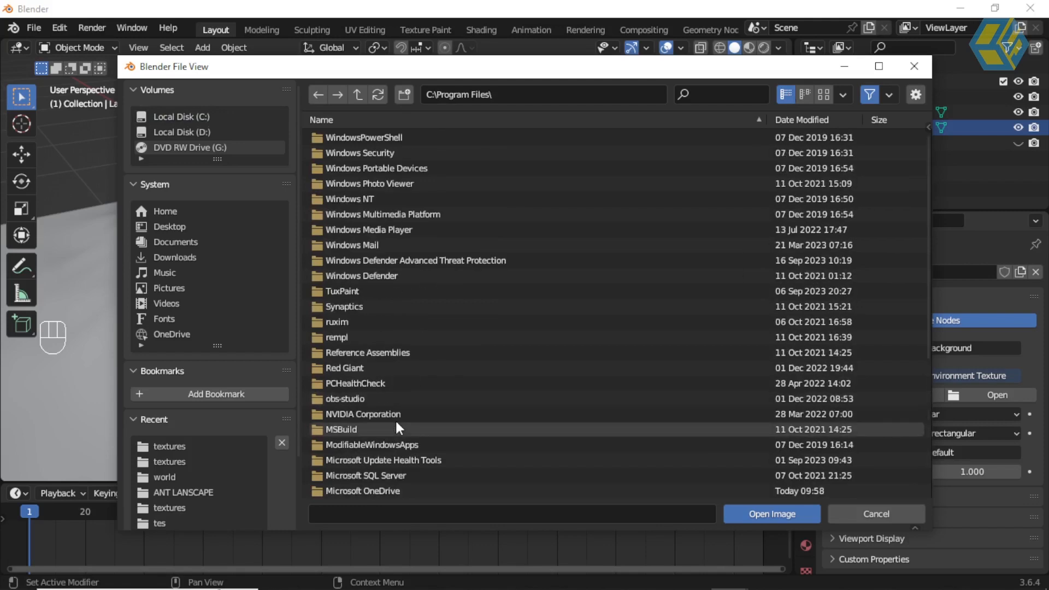
{"action": "scroll", "coordinate": [395, 418], "scroll_direction": "down", "scroll_amount": 7}
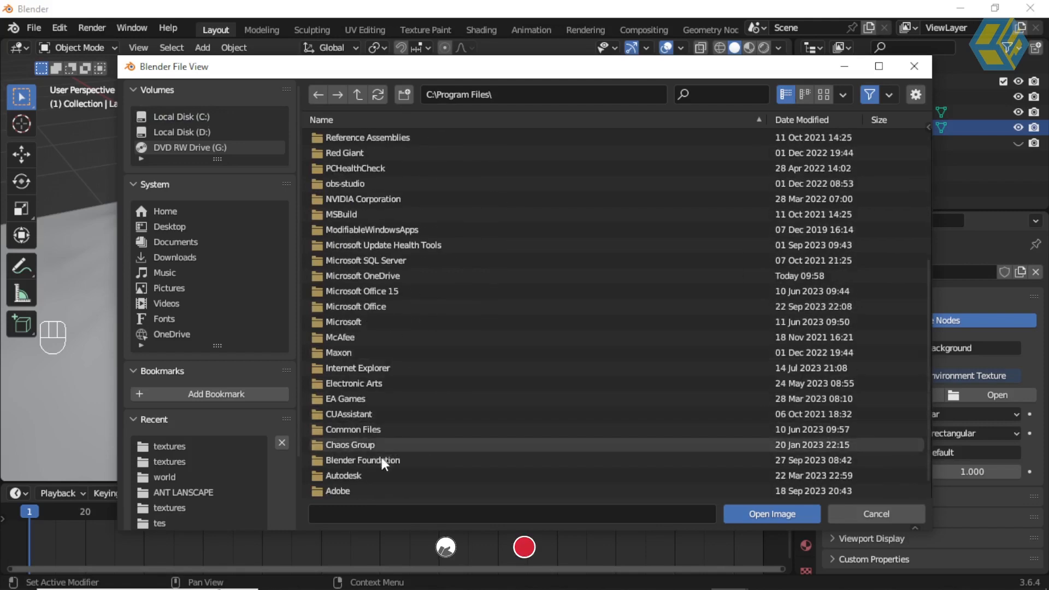
Step: Browse from Blender Foundation to Blender 3.6\3.6\datafiles\studiolights\world
{"action": "left_click", "coordinate": [381, 459]}
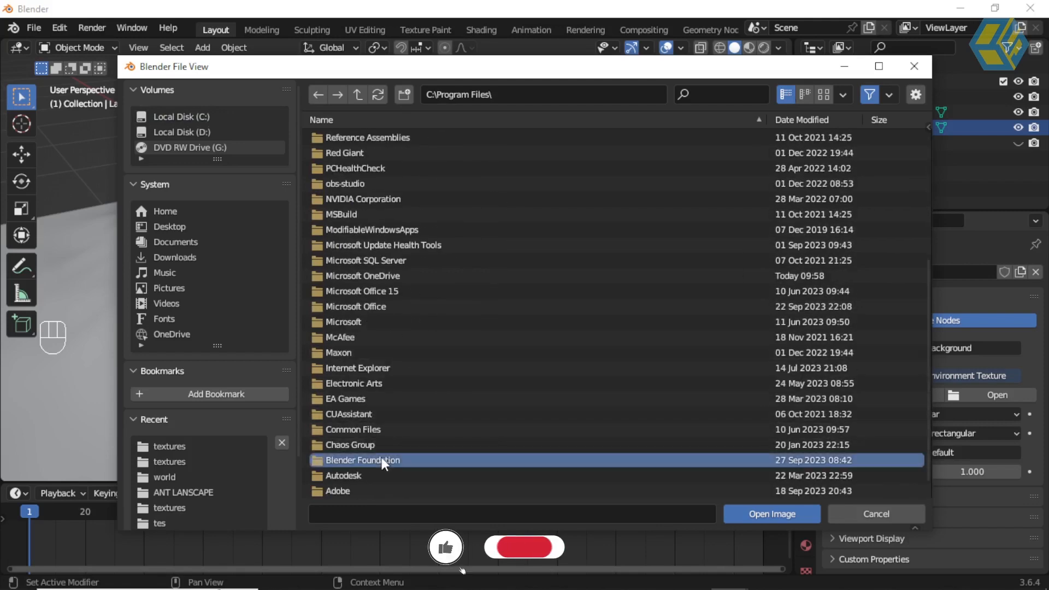
{"action": "double_click", "coordinate": [317, 459]}
{"action": "left_click", "coordinate": [357, 142]}
{"action": "double_click", "coordinate": [356, 139]}
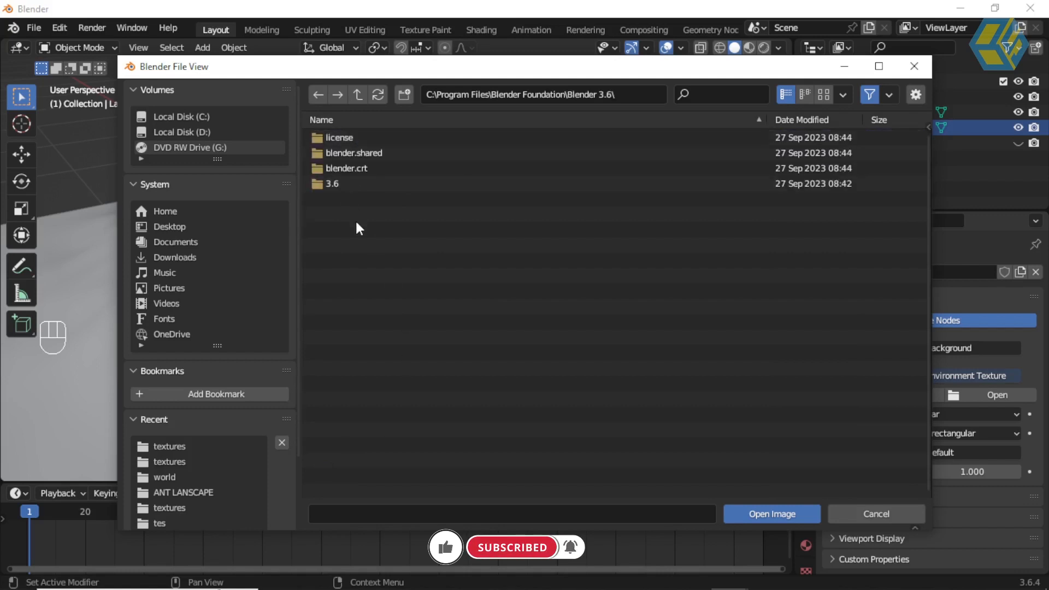
{"action": "double_click", "coordinate": [339, 183]}
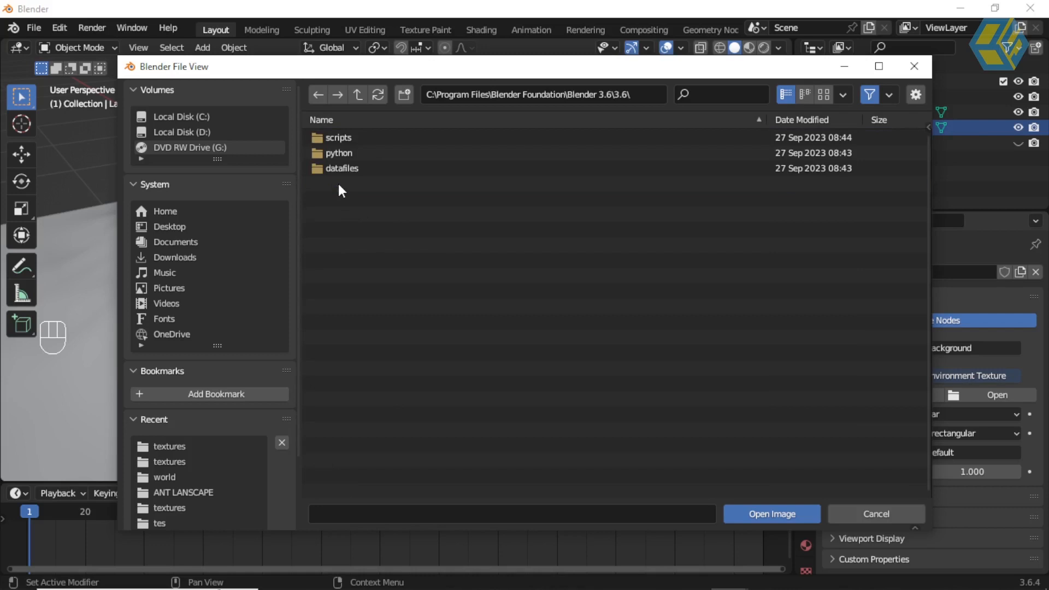
{"action": "double_click", "coordinate": [342, 172]}
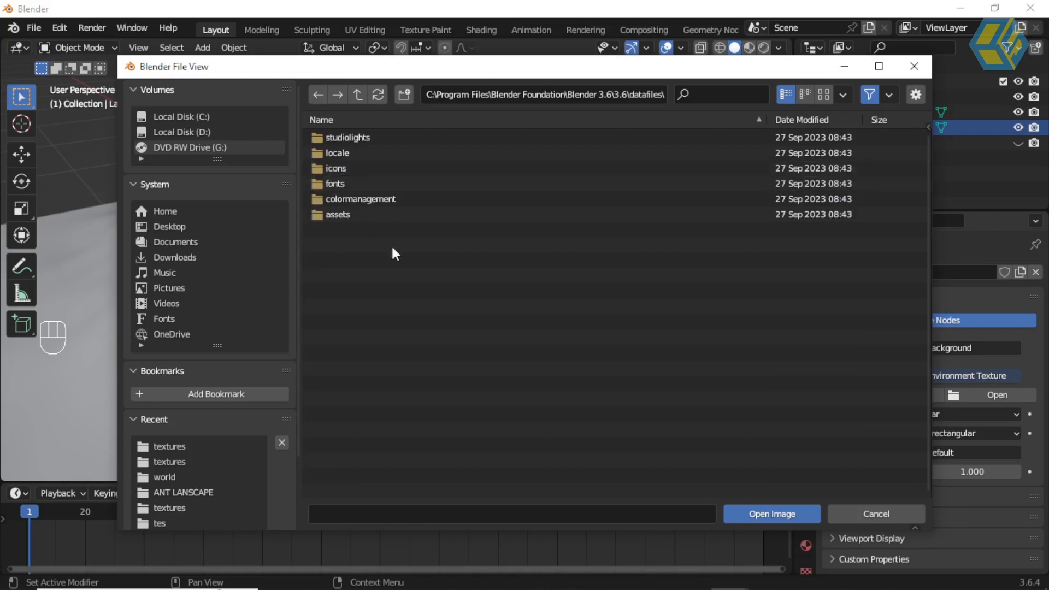
{"action": "double_click", "coordinate": [353, 137]}
{"action": "double_click", "coordinate": [341, 138]}
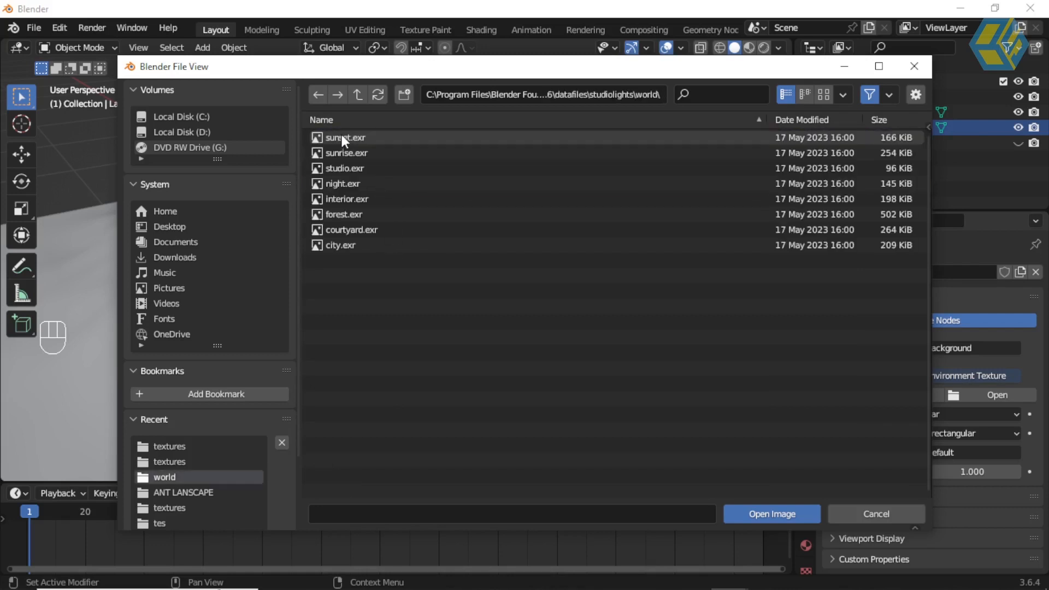
Step: Show the files as thumbnails, load sunset.exr as the environment image and display the viewport in Rendered shading
{"action": "left_click", "coordinate": [824, 96]}
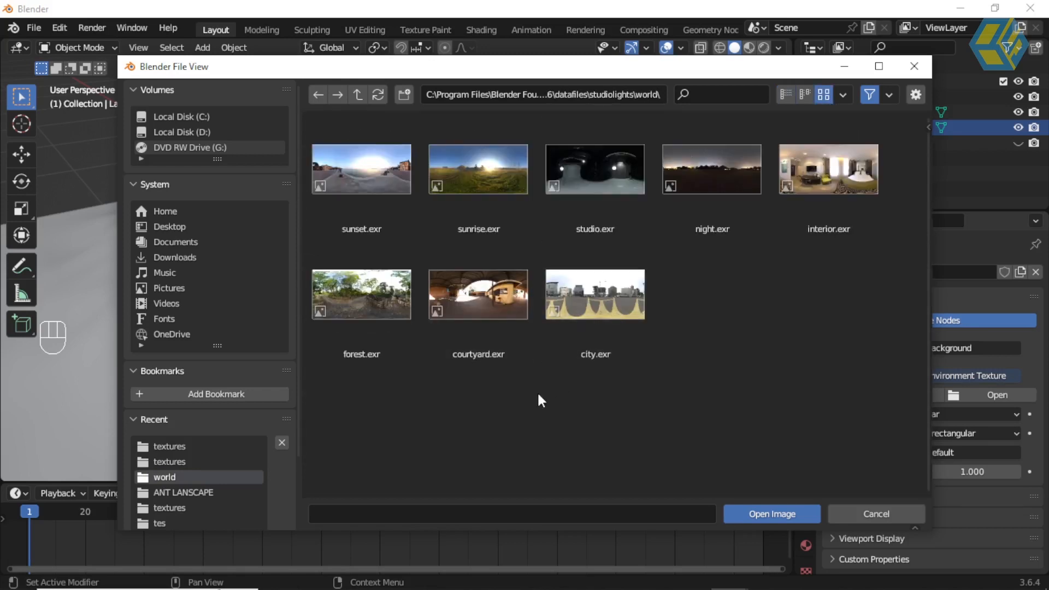
{"action": "left_click", "coordinate": [367, 180]}
{"action": "left_click", "coordinate": [766, 513]}
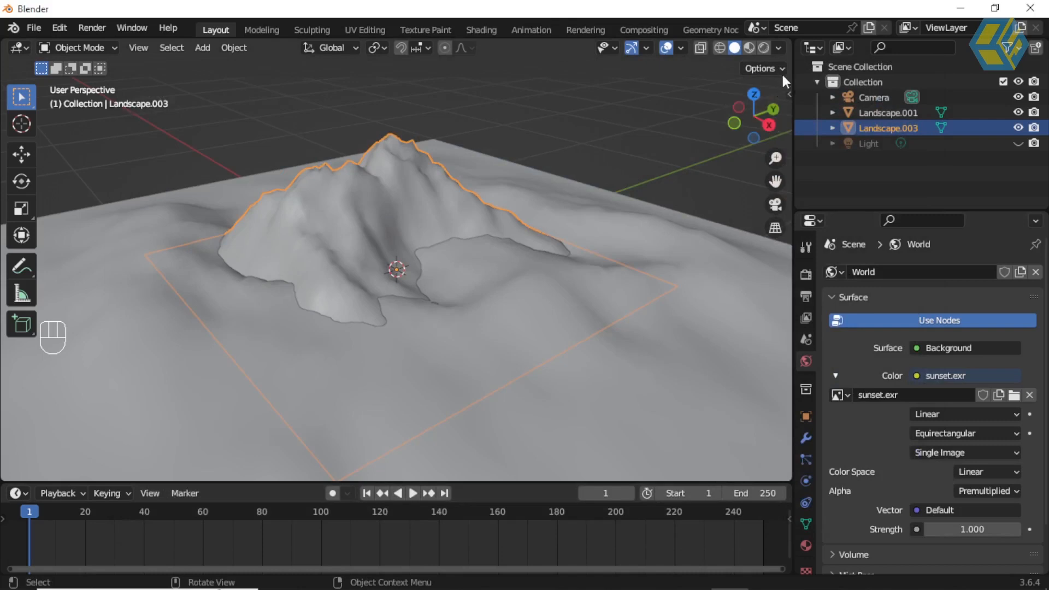
{"action": "left_click", "coordinate": [765, 47]}
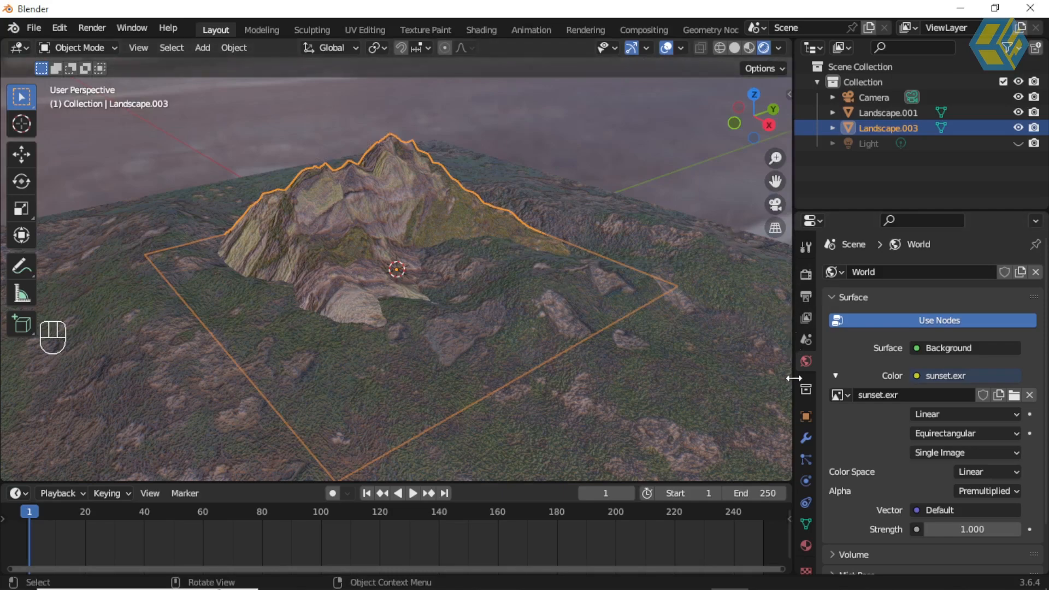
Step: Try Cycles as the render engine and switch back to Eevee
{"action": "left_click", "coordinate": [807, 283]}
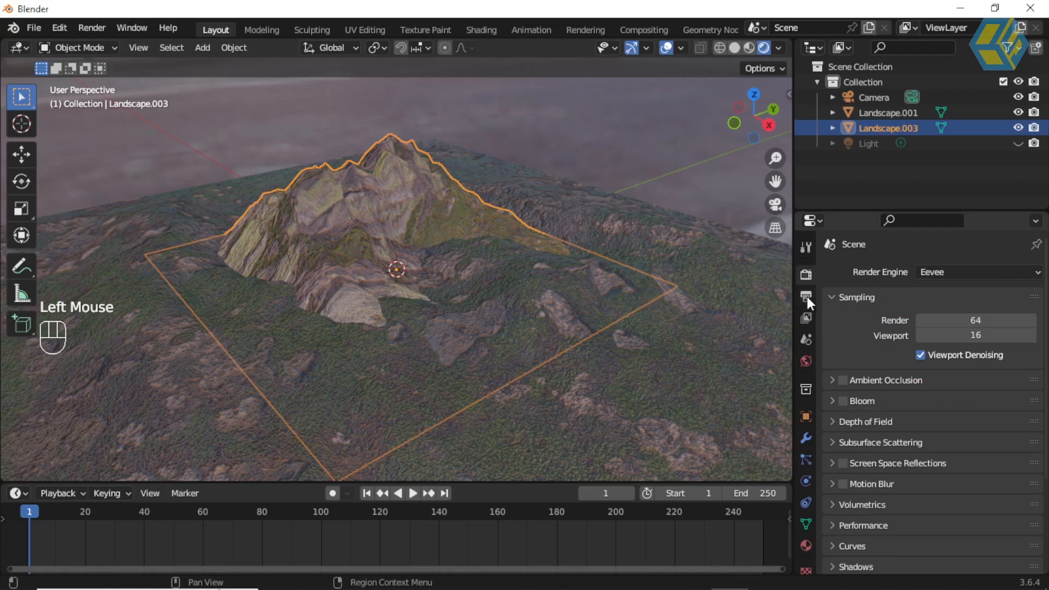
{"action": "left_click", "coordinate": [939, 273]}
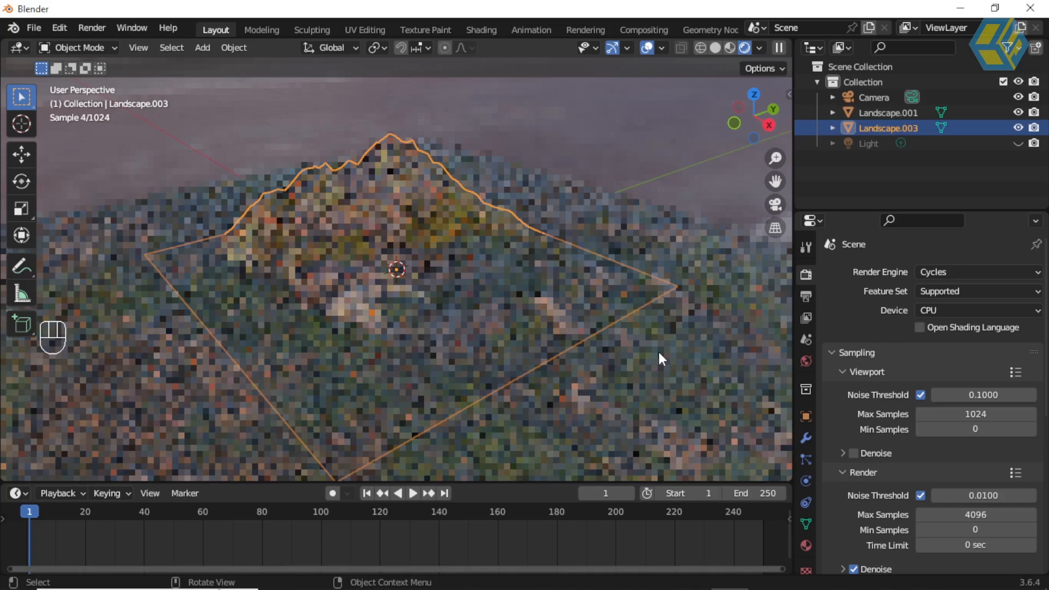
{"action": "left_click", "coordinate": [939, 272]}
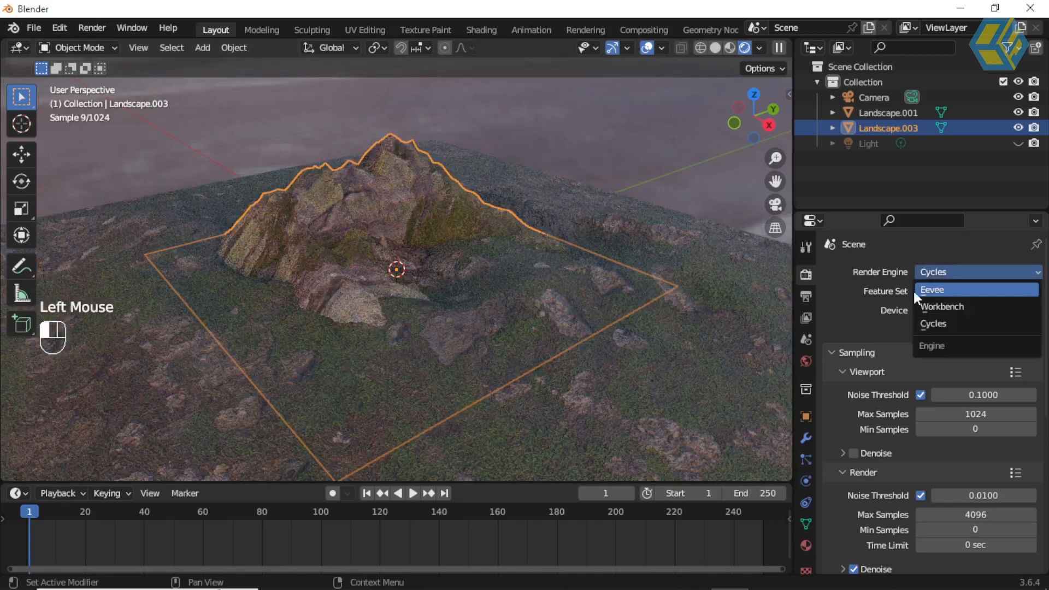
{"action": "left_click", "coordinate": [923, 290]}
Step: Make the world background transparent in the render's Film settings
{"action": "scroll", "coordinate": [571, 226], "scroll_direction": "down", "scroll_amount": 3}
{"action": "scroll", "coordinate": [572, 225], "scroll_direction": "down", "scroll_amount": 1}
{"action": "middle_click_drag", "start_coordinate": [572, 225], "coordinate": [505, 232]}
{"action": "scroll", "coordinate": [535, 248], "scroll_direction": "up", "scroll_amount": 4}
{"action": "scroll", "coordinate": [507, 246], "scroll_direction": "up", "scroll_amount": 2}
{"action": "scroll", "coordinate": [513, 236], "scroll_direction": "down", "scroll_amount": 2}
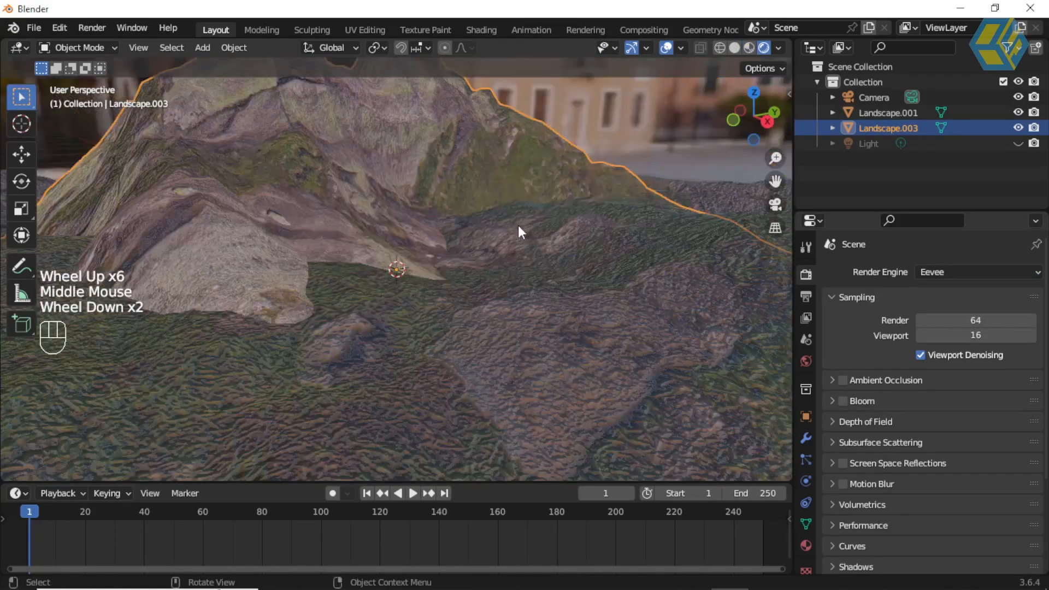
{"action": "scroll", "coordinate": [503, 236], "scroll_direction": "down", "scroll_amount": 1}
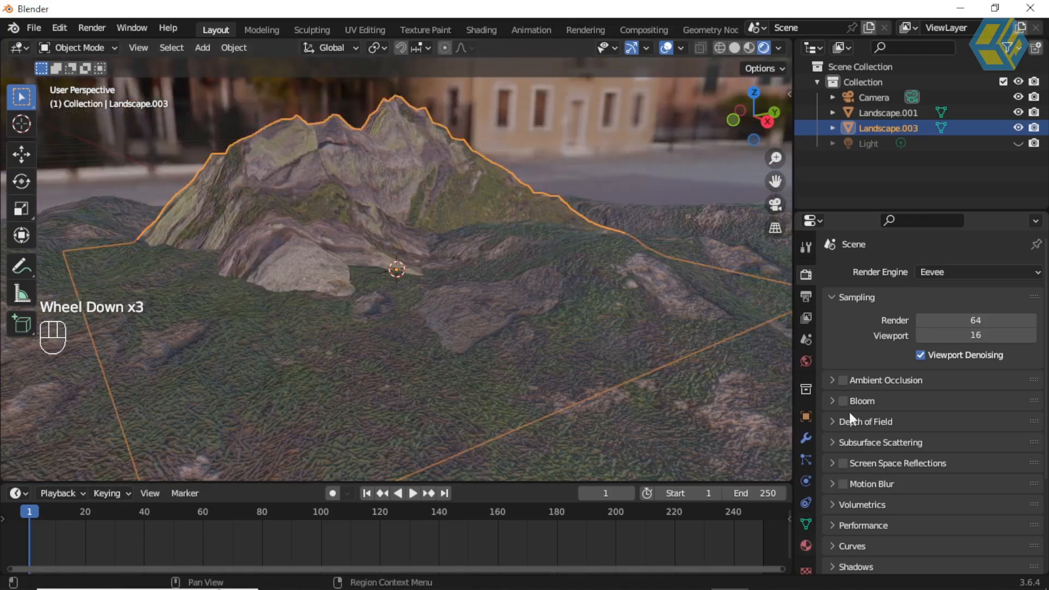
{"action": "scroll", "coordinate": [847, 428], "scroll_direction": "down", "scroll_amount": 2}
{"action": "scroll", "coordinate": [844, 416], "scroll_direction": "down", "scroll_amount": 3}
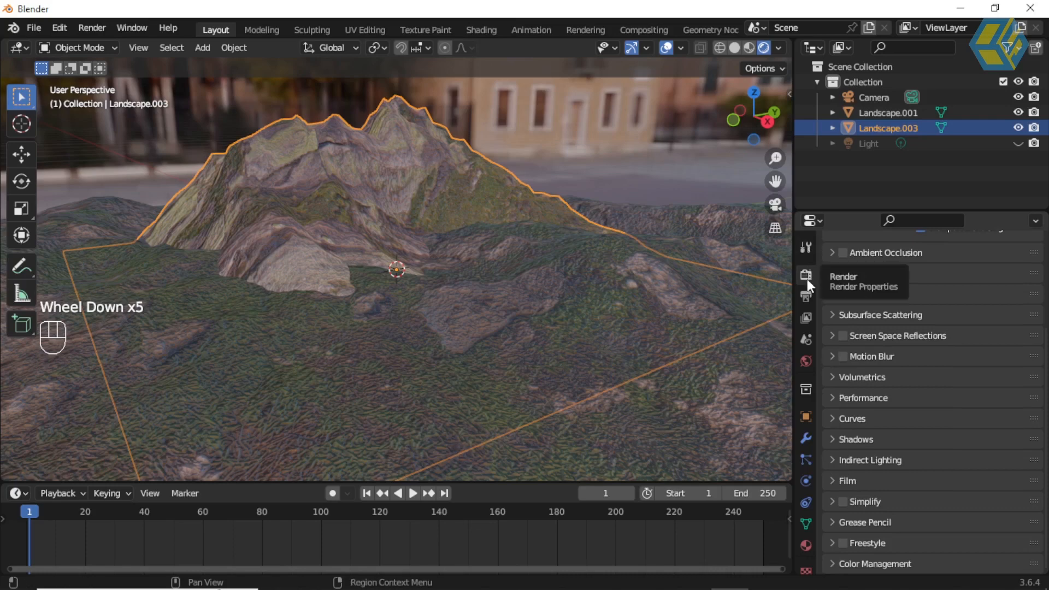
{"action": "left_click", "coordinate": [833, 481]}
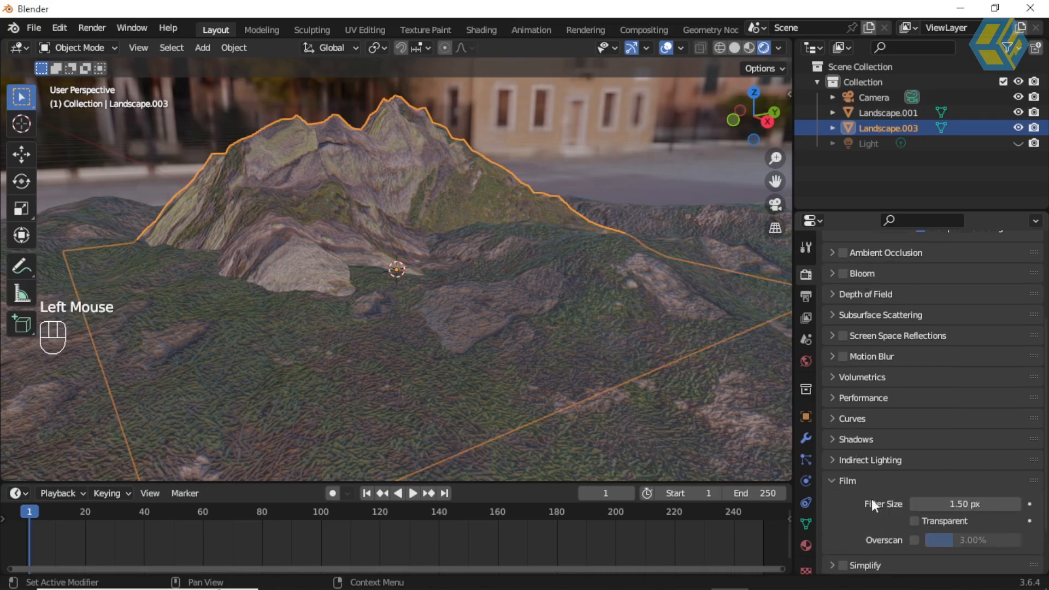
{"action": "scroll", "coordinate": [858, 503], "scroll_direction": "down", "scroll_amount": 3}
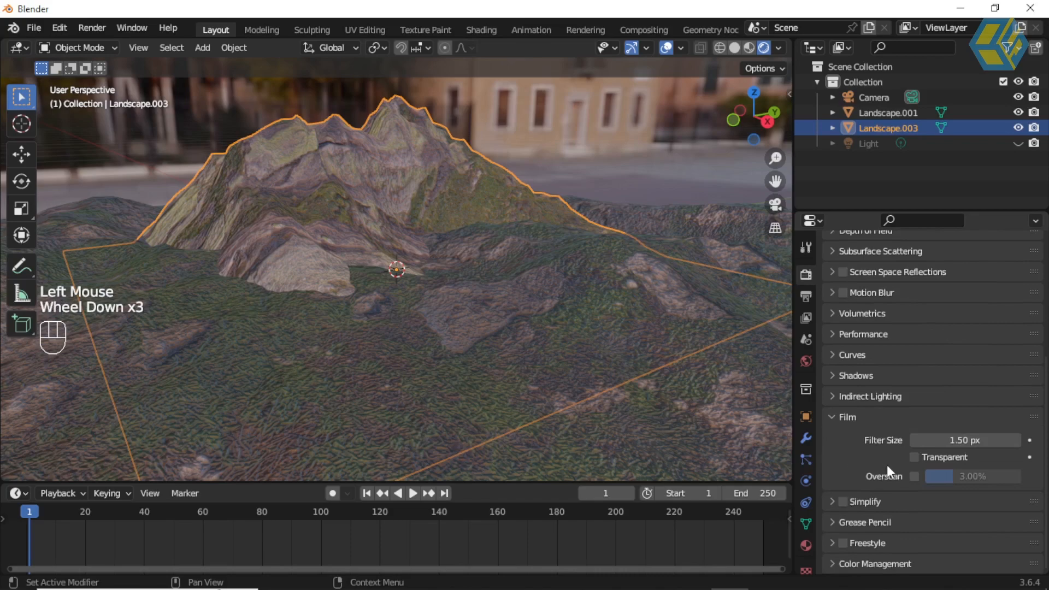
{"action": "left_click", "coordinate": [913, 456]}
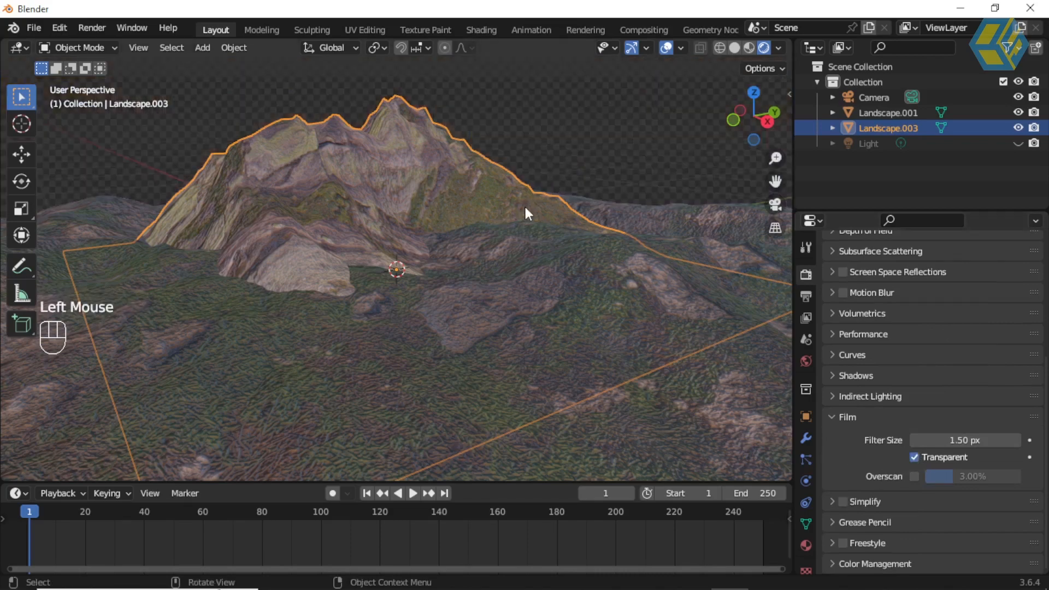
Step: Replace the World's environment image with sunrise.exr and inspect the relit landscape
{"action": "left_click", "coordinate": [805, 362]}
{"action": "left_click", "coordinate": [1013, 343]}
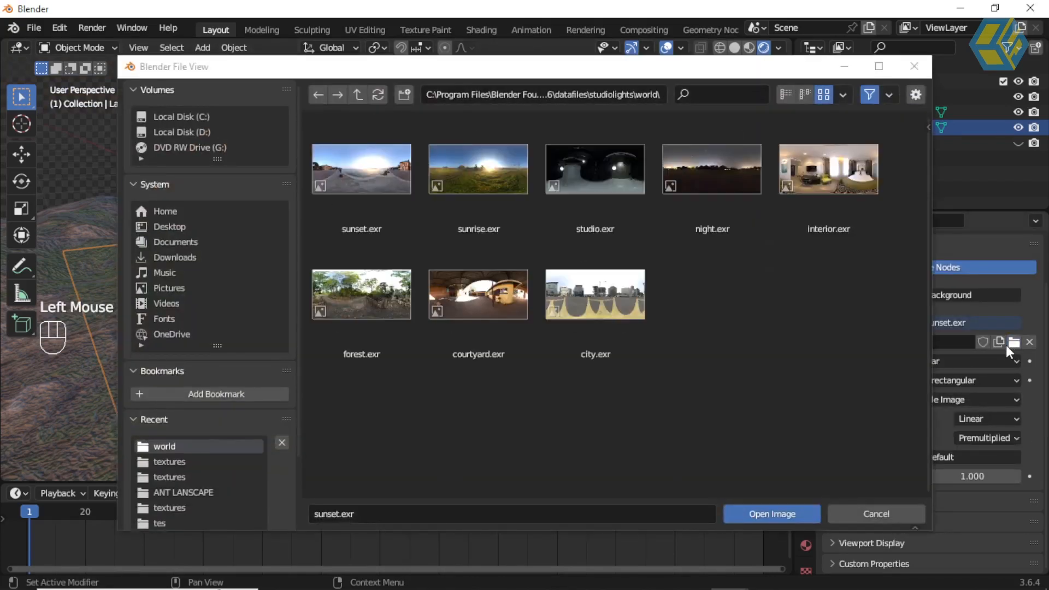
{"action": "left_click", "coordinate": [469, 172]}
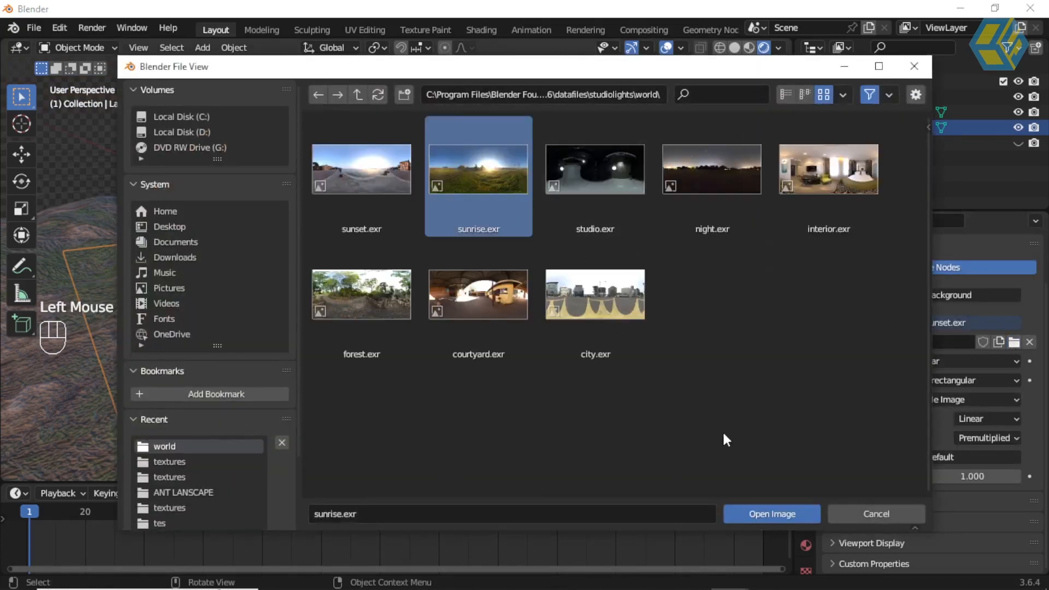
{"action": "left_click", "coordinate": [772, 513]}
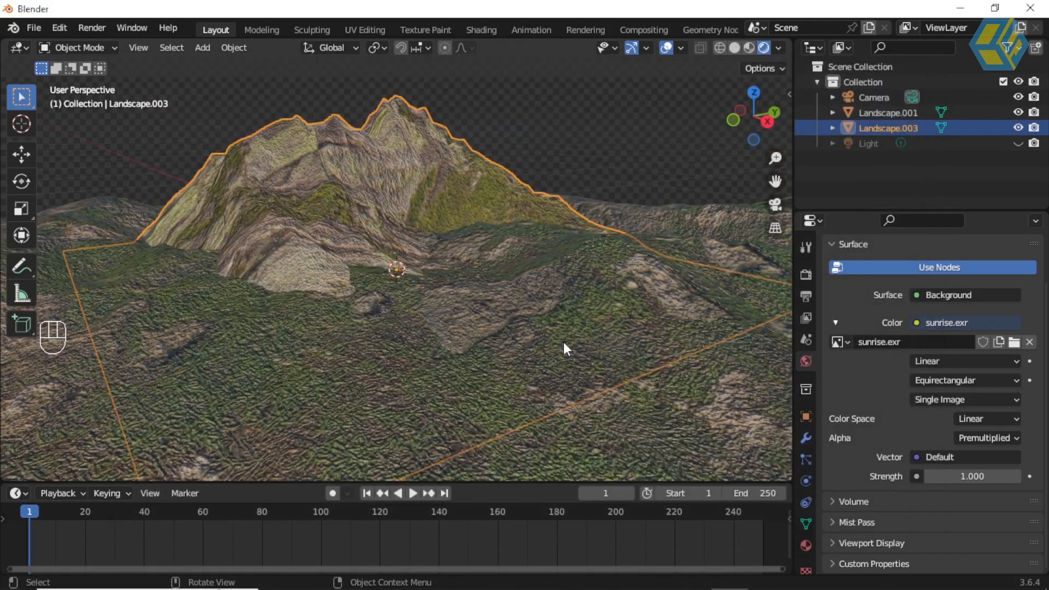
{"action": "scroll", "coordinate": [487, 253], "scroll_direction": "down", "scroll_amount": 2}
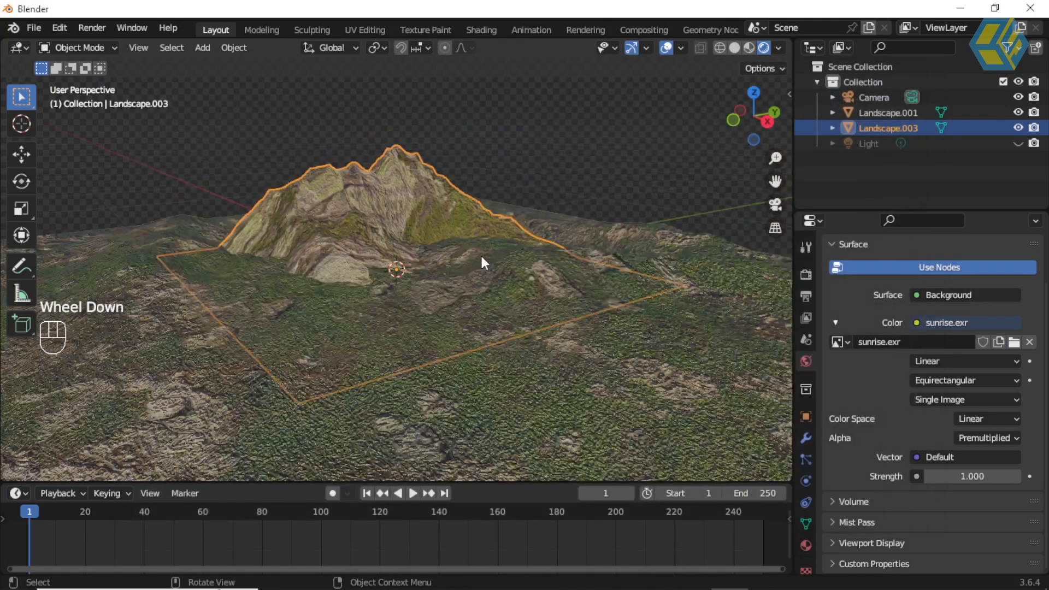
{"action": "mouse_move", "coordinate": [461, 263]}
{"action": "middle_mouse_down"}
{"action": "mouse_move", "coordinate": [475, 289]}
{"action": "mouse_move", "coordinate": [474, 271]}
{"action": "middle_mouse_up"}
{"action": "scroll", "coordinate": [474, 269], "scroll_direction": "up", "scroll_amount": 1}
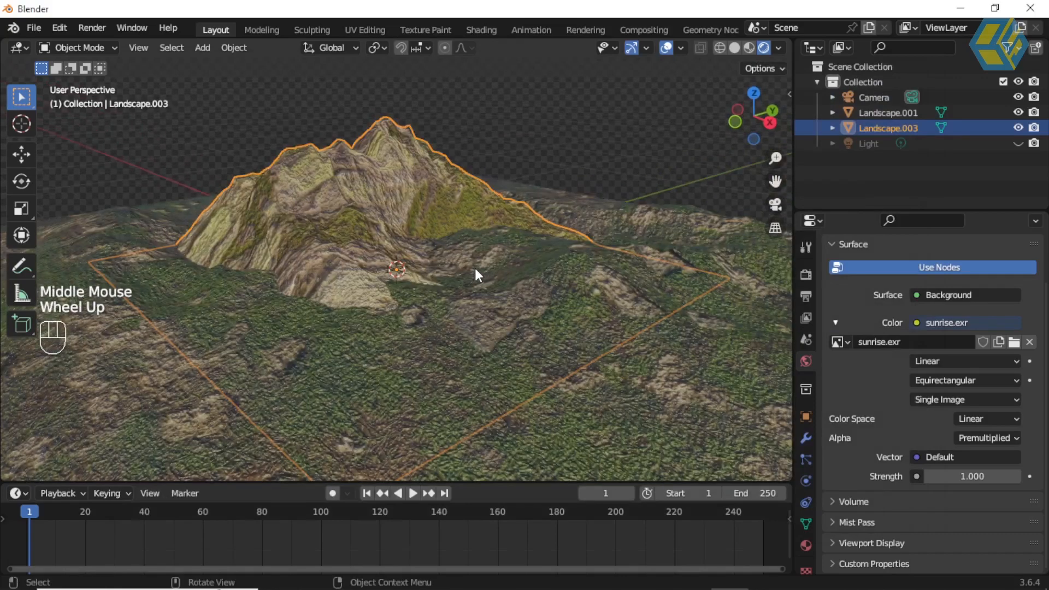
{"action": "scroll", "coordinate": [474, 268], "scroll_direction": "down", "scroll_amount": 1}
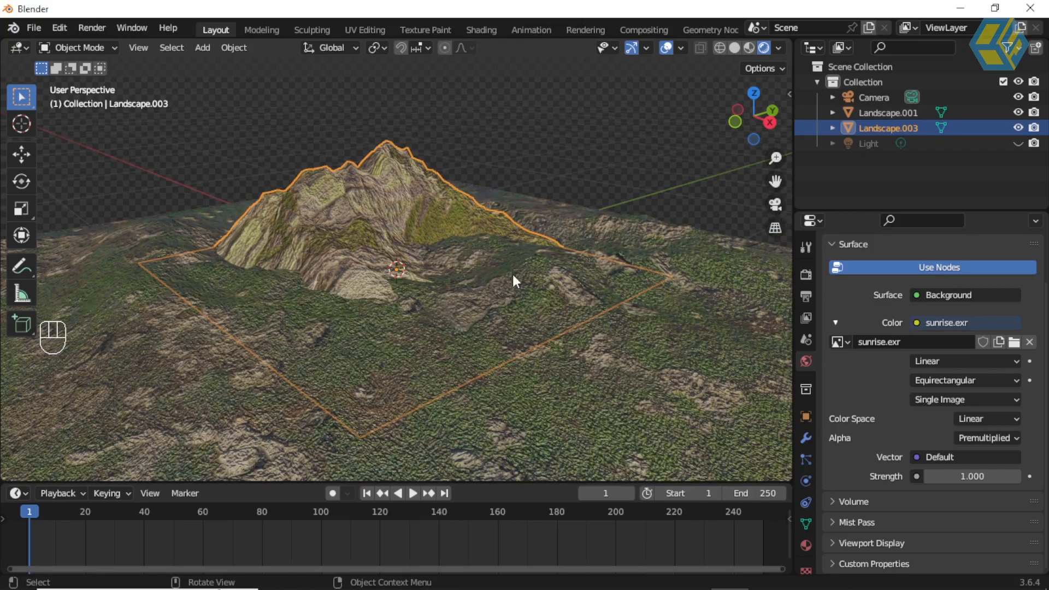
{"action": "middle_click_drag", "start_coordinate": [514, 280], "coordinate": [497, 286]}
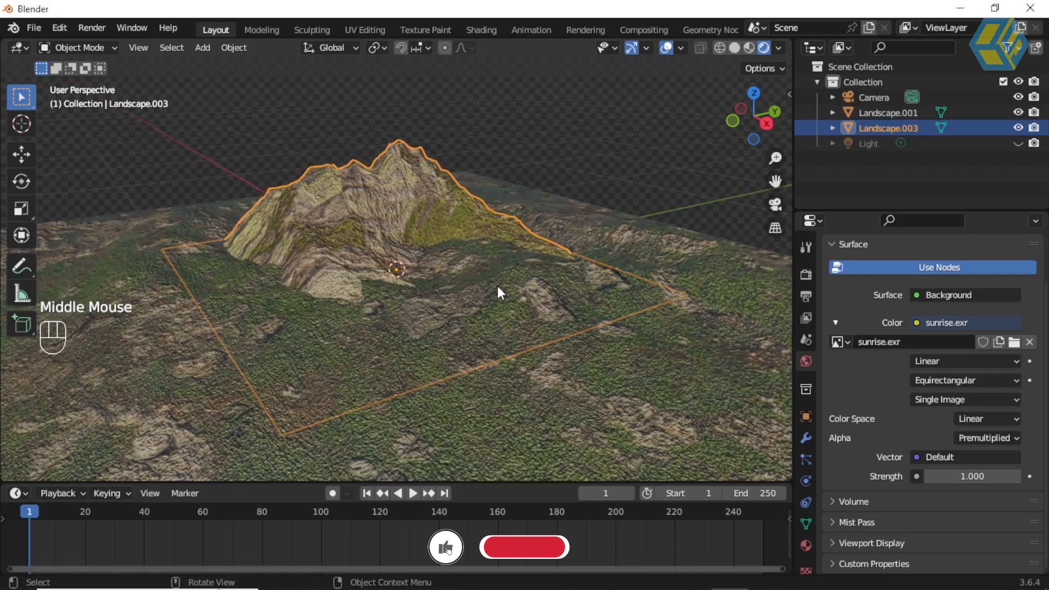